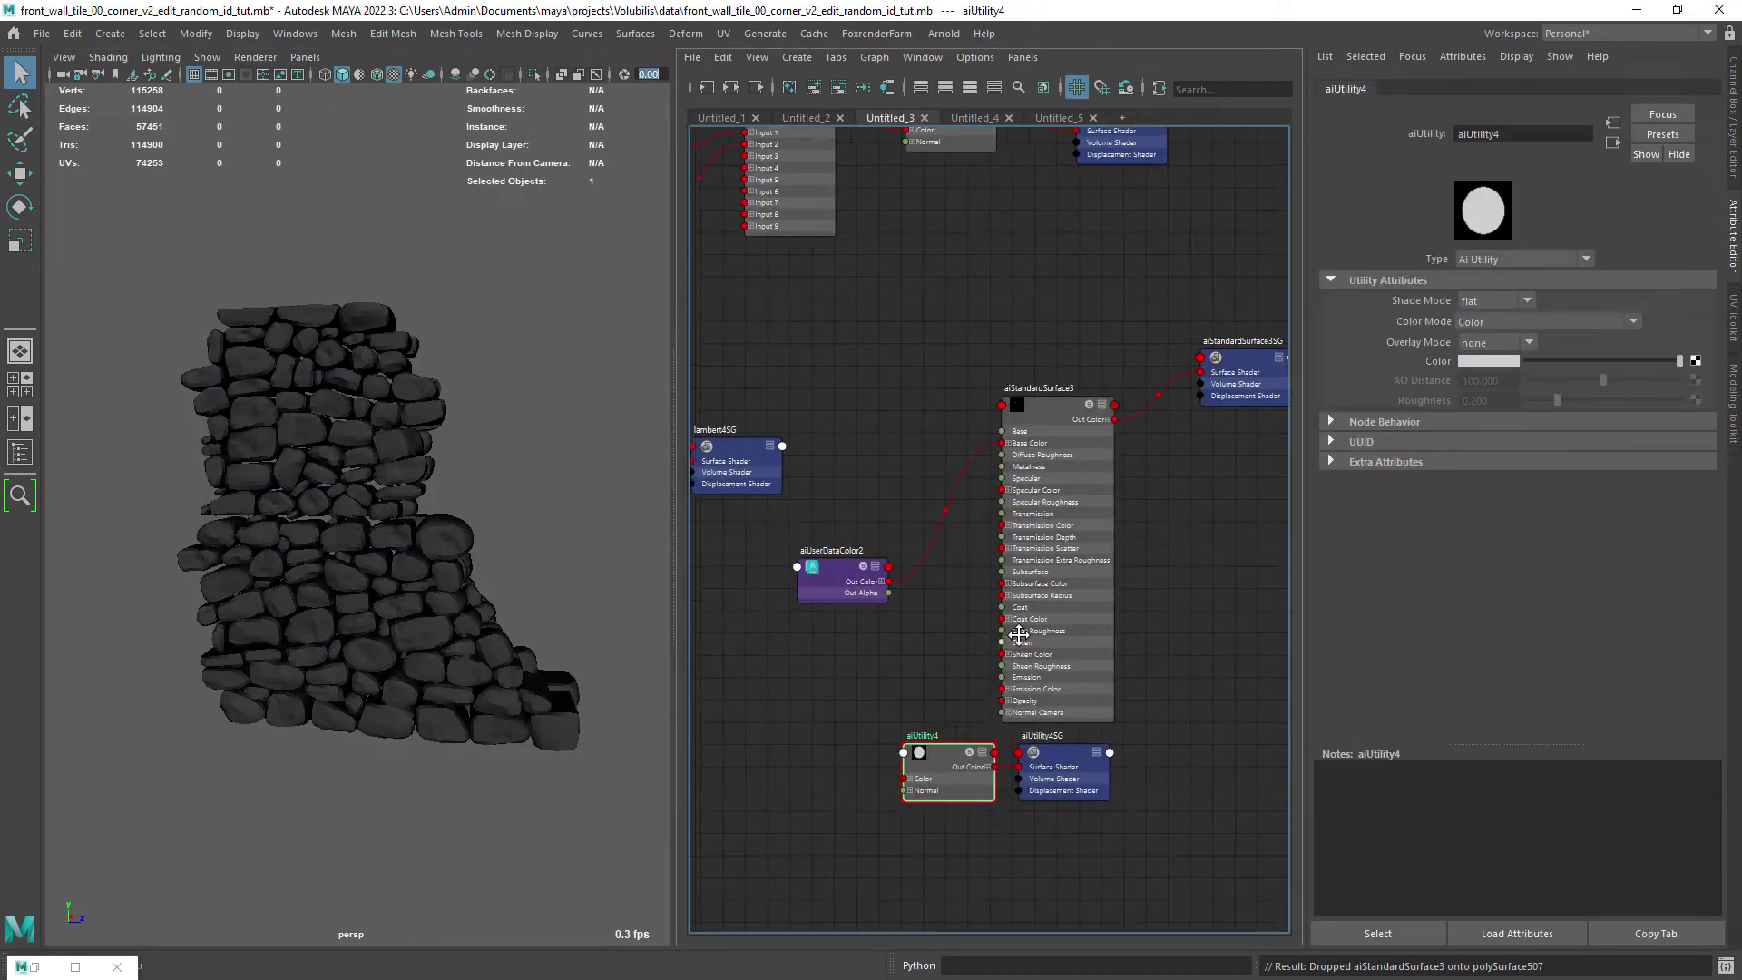
pyautogui.click(944, 34)
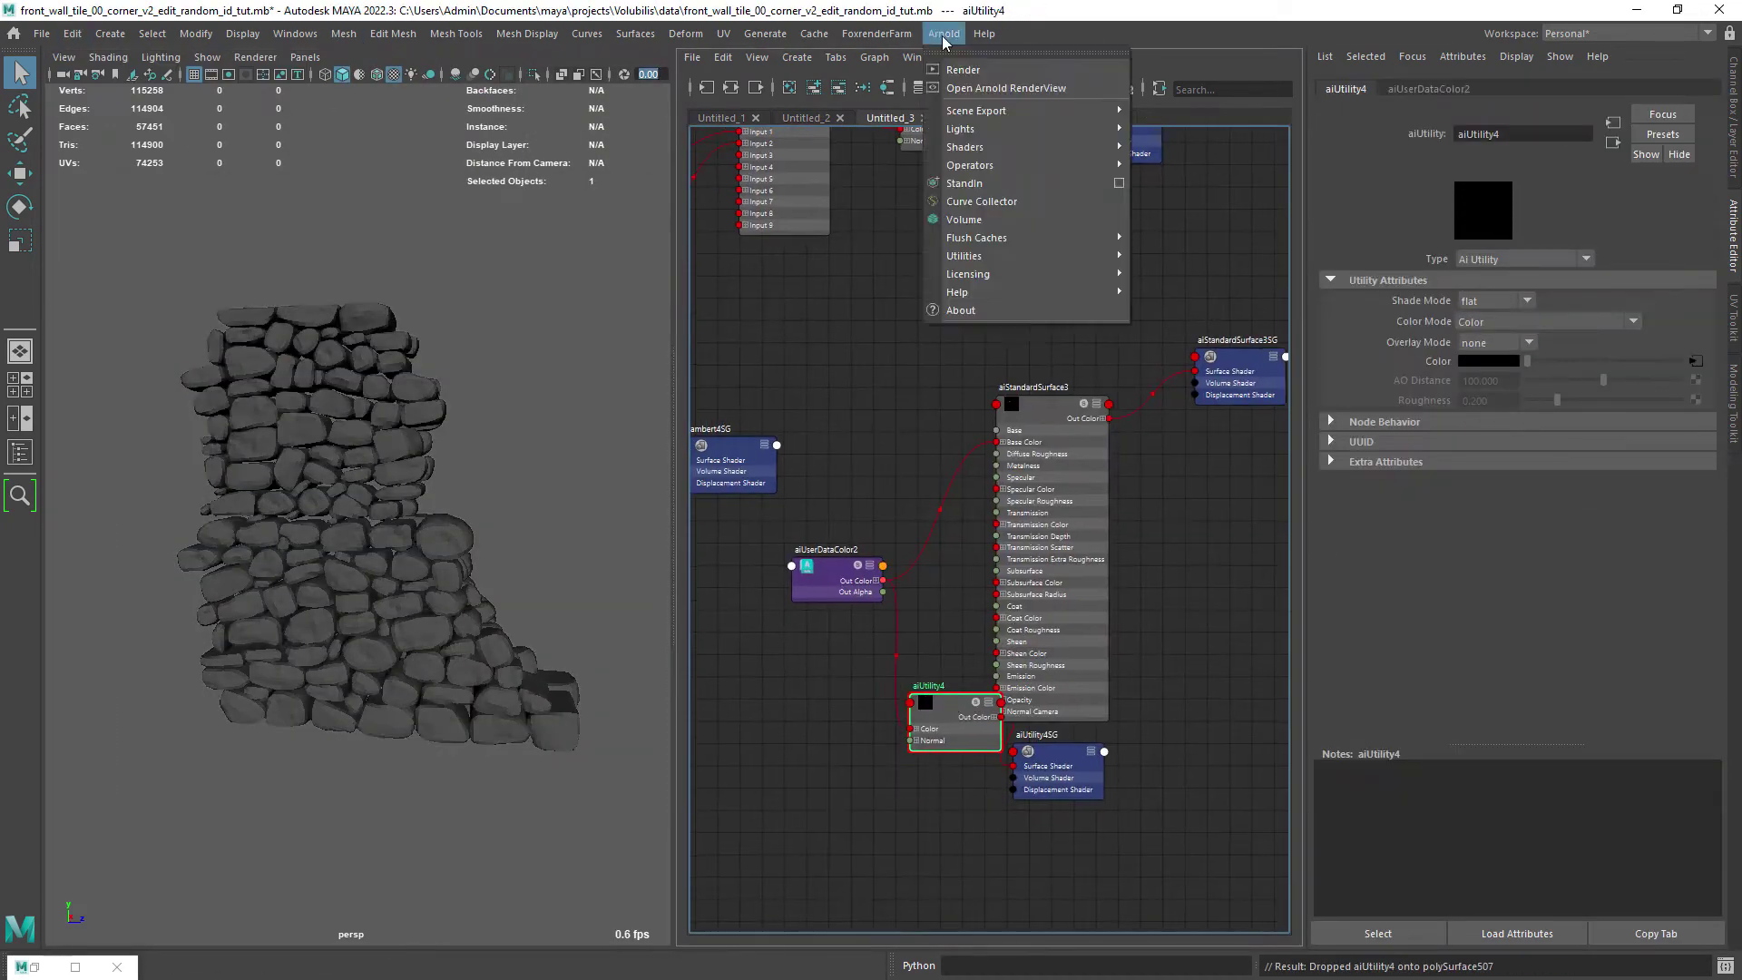
pyautogui.click(1005, 88)
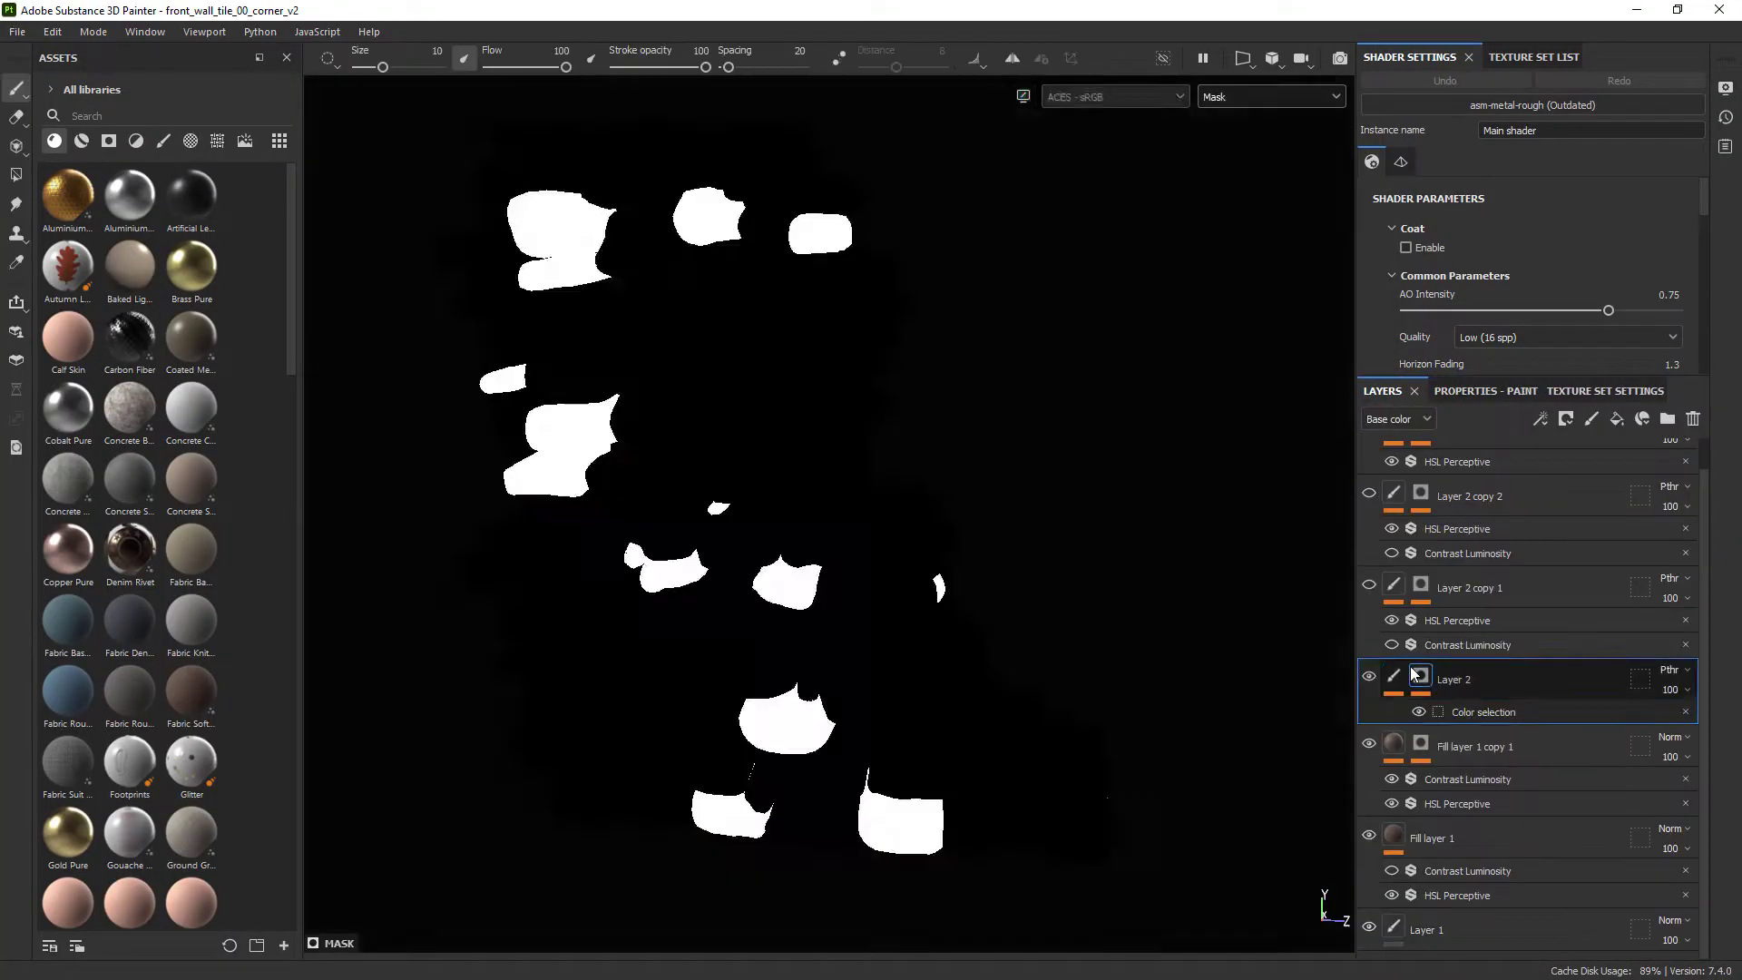
pyautogui.click(1395, 615)
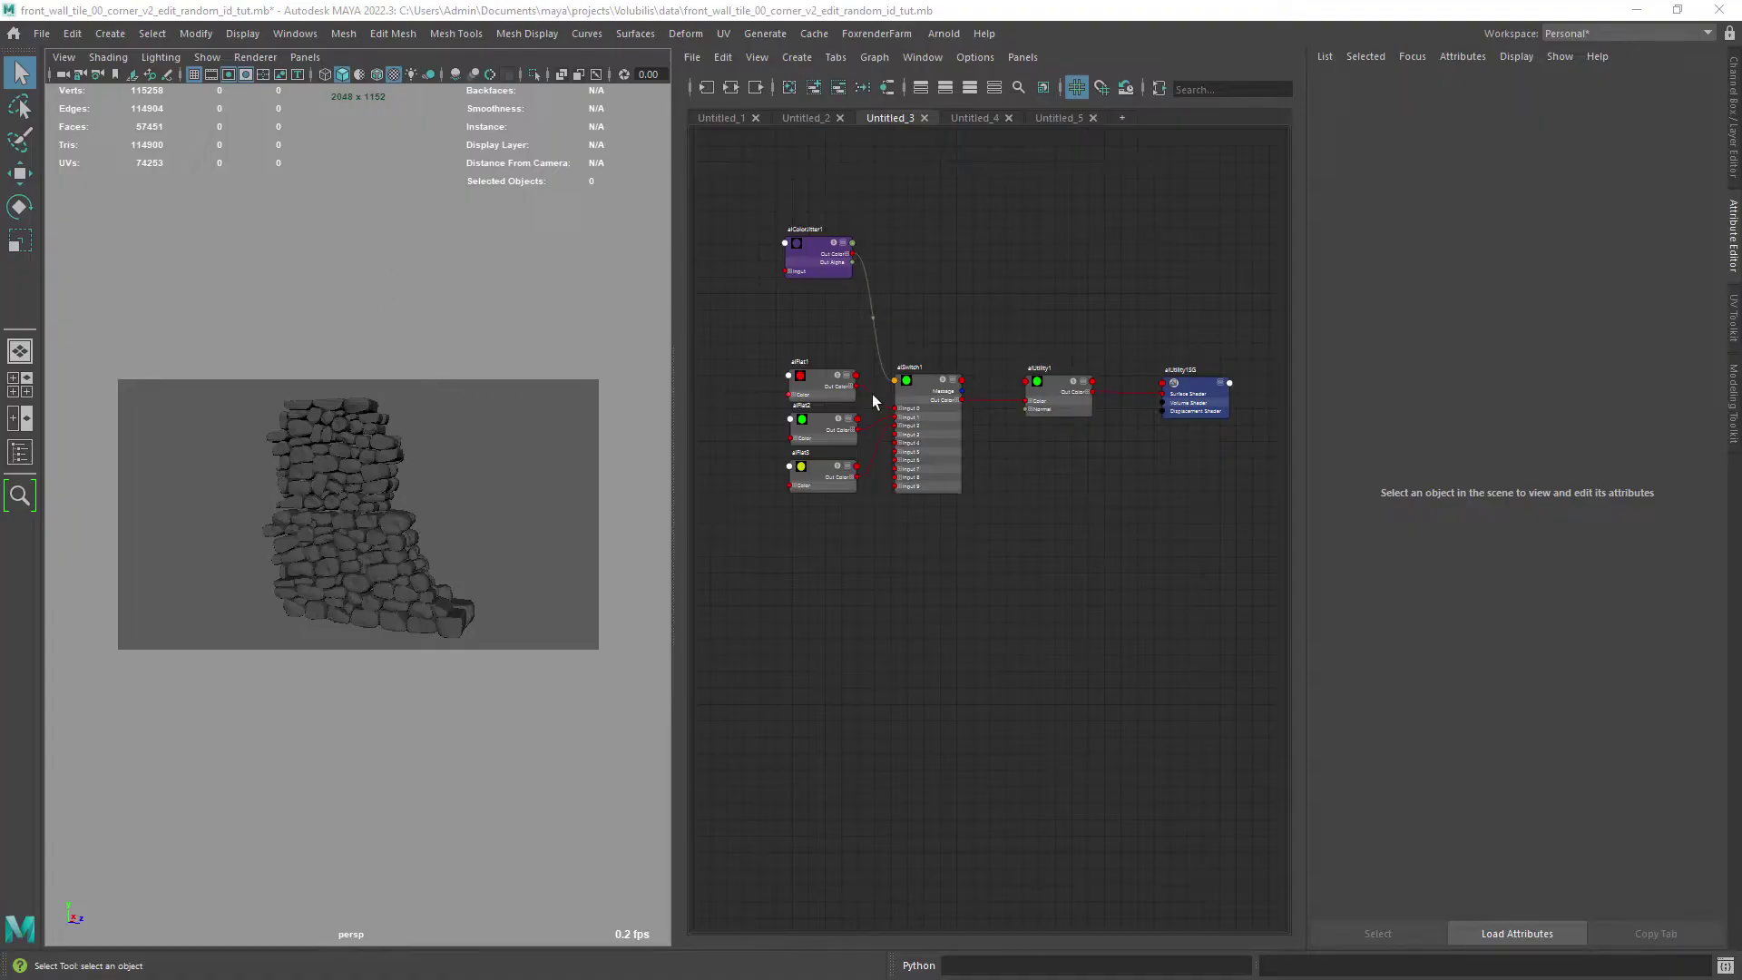
# - Rearrange the aiSwitch1, aiFlat and aiColorJitter1 nodes in the graph so the shader network is neatly spaced
pyautogui.click(944, 370)
pyautogui.moveTo(944, 371); pyautogui.dragTo(966, 348)
pyautogui.moveTo(815, 381); pyautogui.dragTo(809, 358)
pyautogui.moveTo(814, 421); pyautogui.dragTo(810, 404)
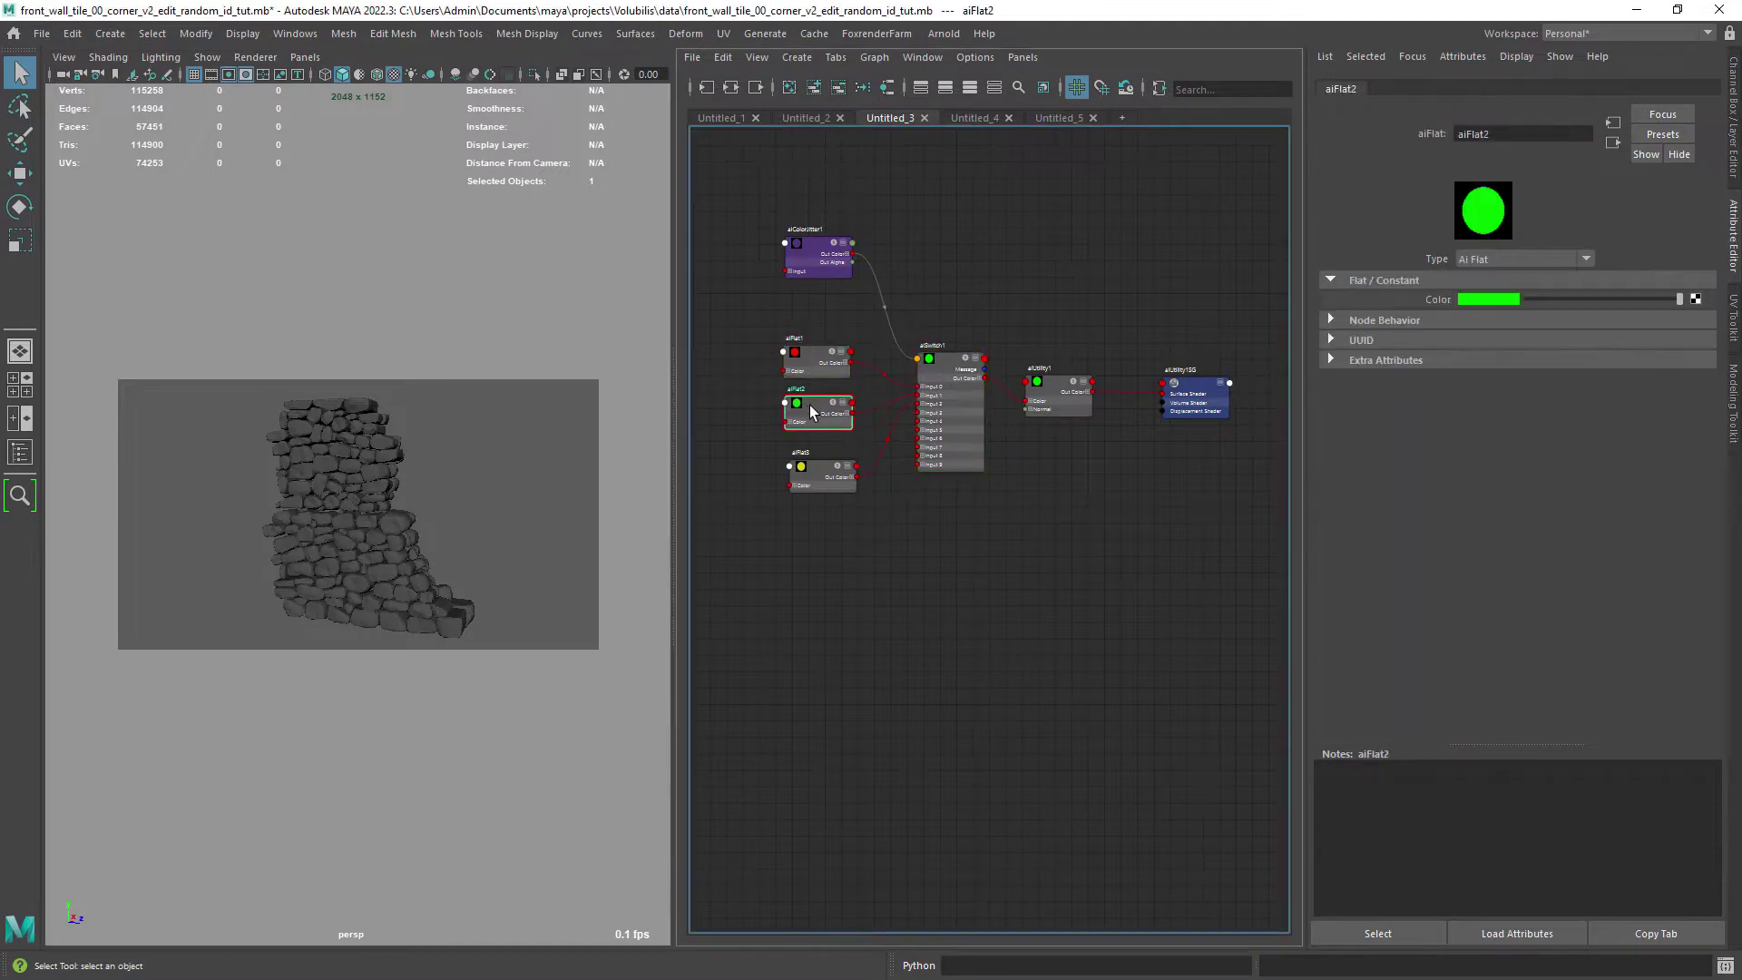
pyautogui.moveTo(818, 478); pyautogui.dragTo(812, 456)
pyautogui.moveTo(817, 257); pyautogui.dragTo(814, 265)
# - Set the jitter type of aiColorJitter1 to Object
pyautogui.click(1533, 279)
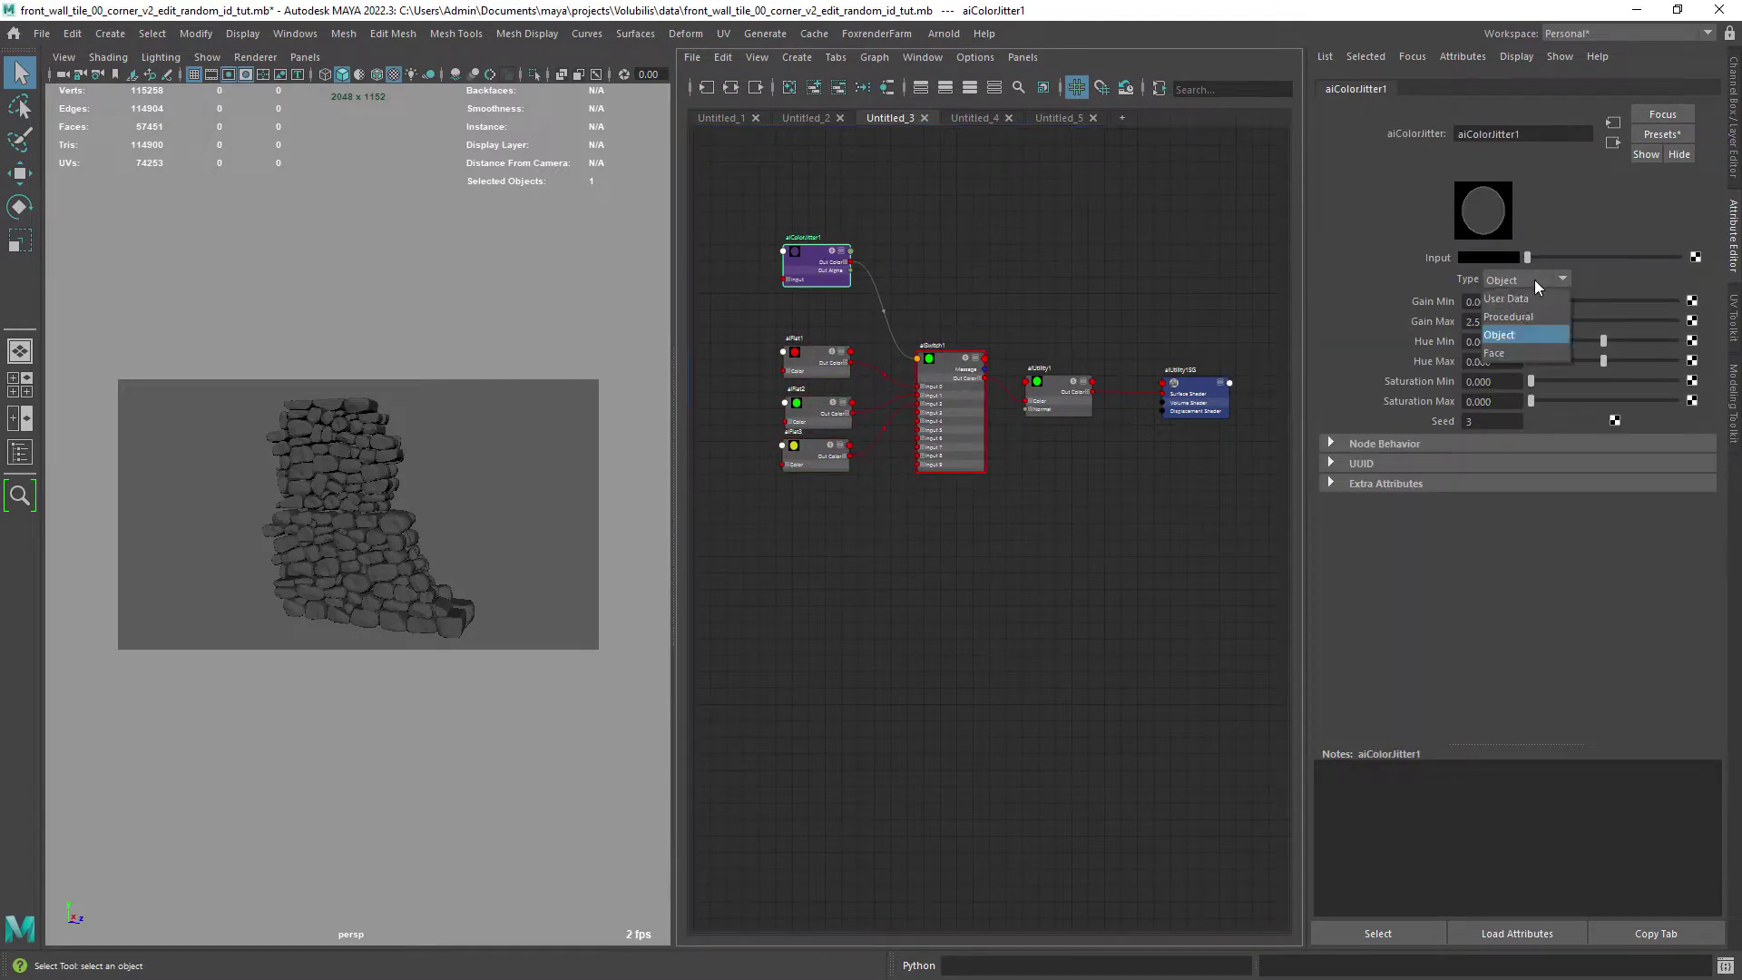
pyautogui.click(1522, 334)
pyautogui.moveTo(1506, 322); pyautogui.dragTo(1452, 321)
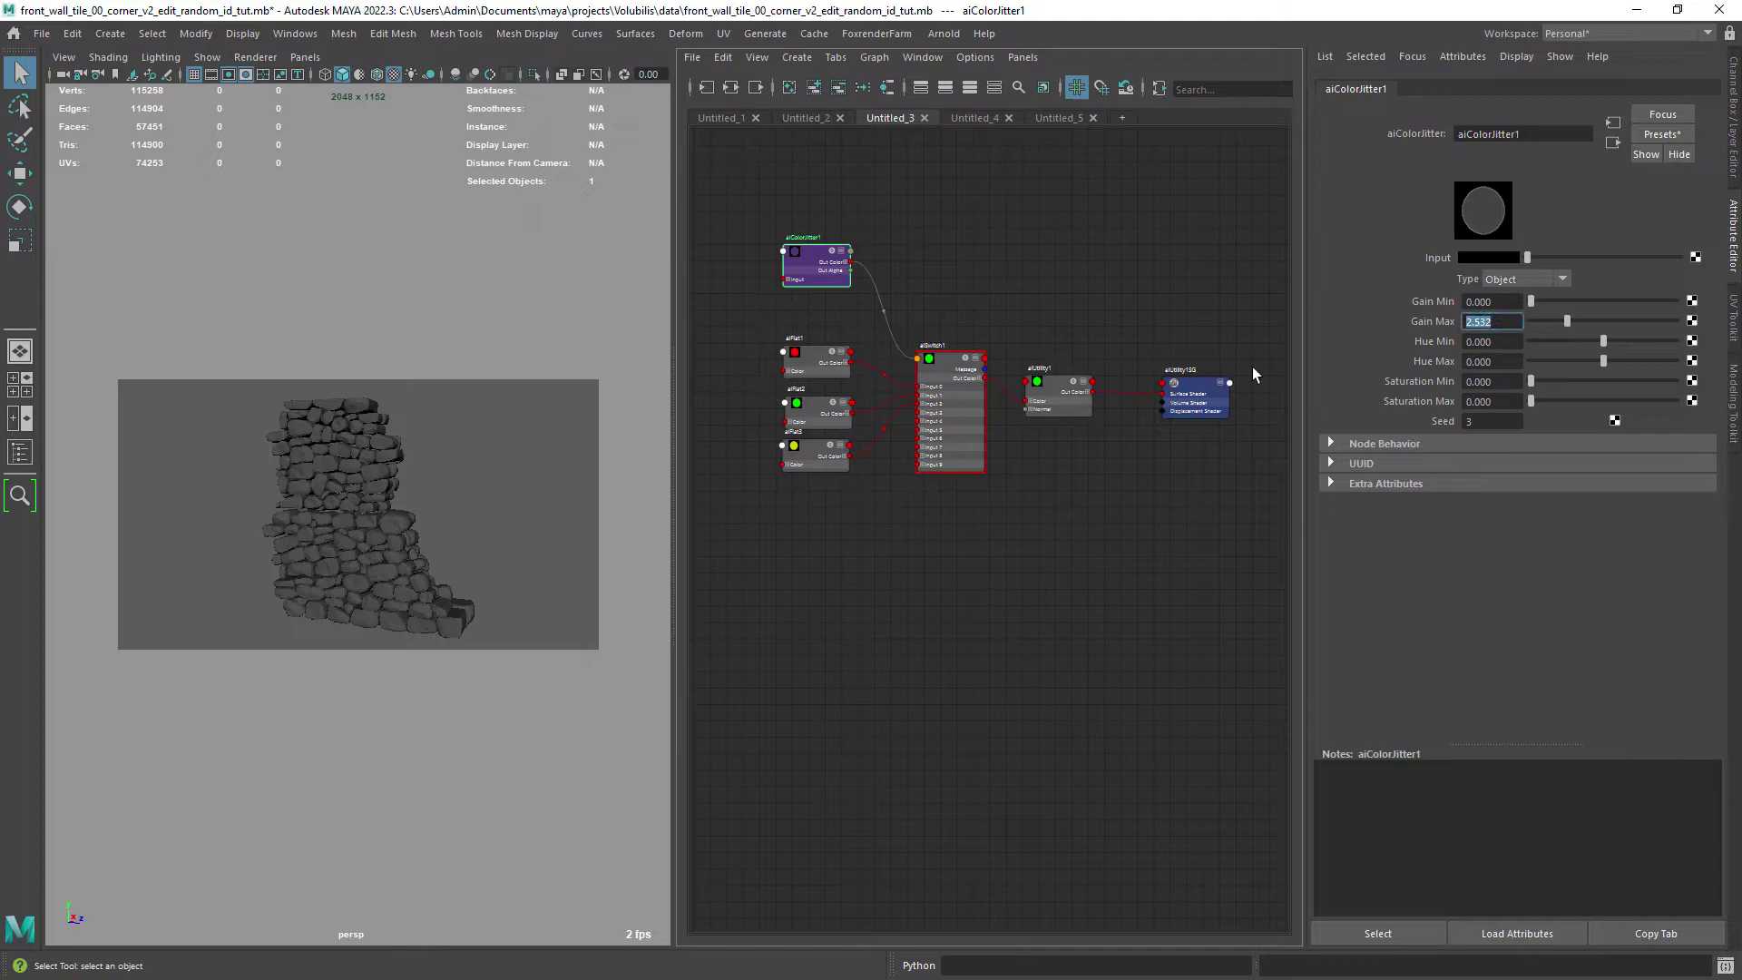
# - Assign the aiUtility1 shader to the stone wall mesh
pyautogui.moveTo(1063, 380); pyautogui.dragTo(1074, 372)
pyautogui.moveTo(1074, 372); pyautogui.dragTo(375, 499, button='middle')
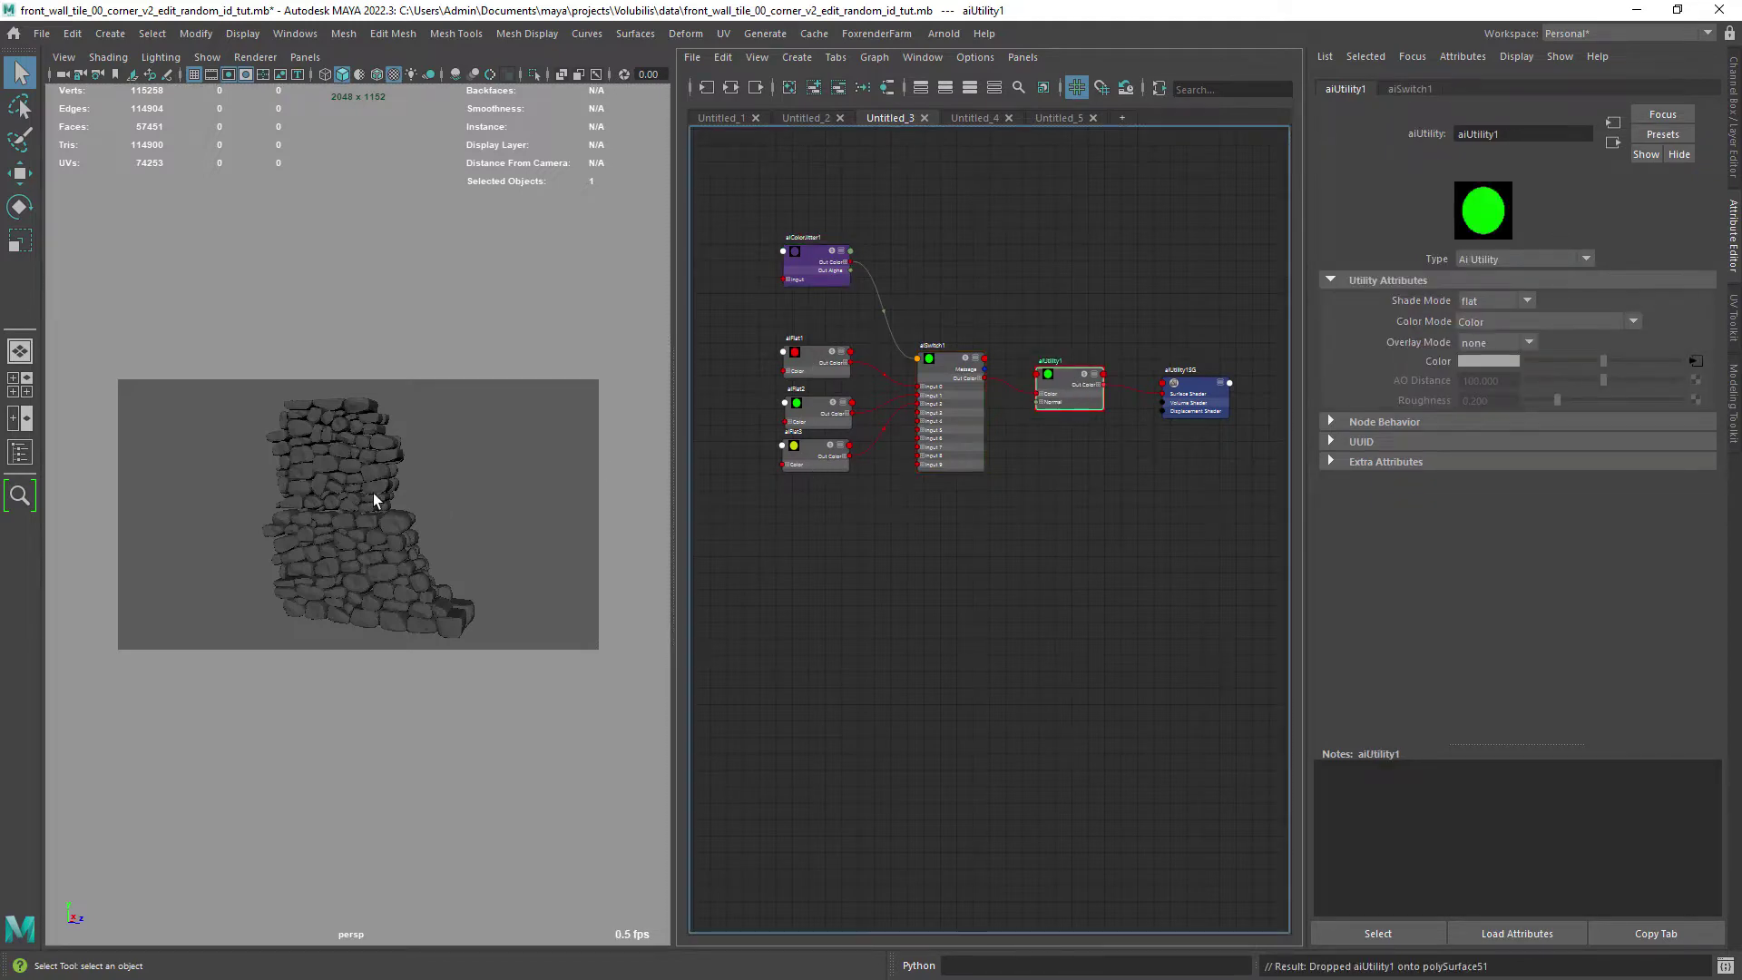
pyautogui.click(357, 485)
pyautogui.moveTo(356, 466); pyautogui.dragTo(514, 860, button='right')
pyautogui.click(489, 583)
# - Render the single-mesh stone wall in the Arnold RenderView
pyautogui.click(944, 34)
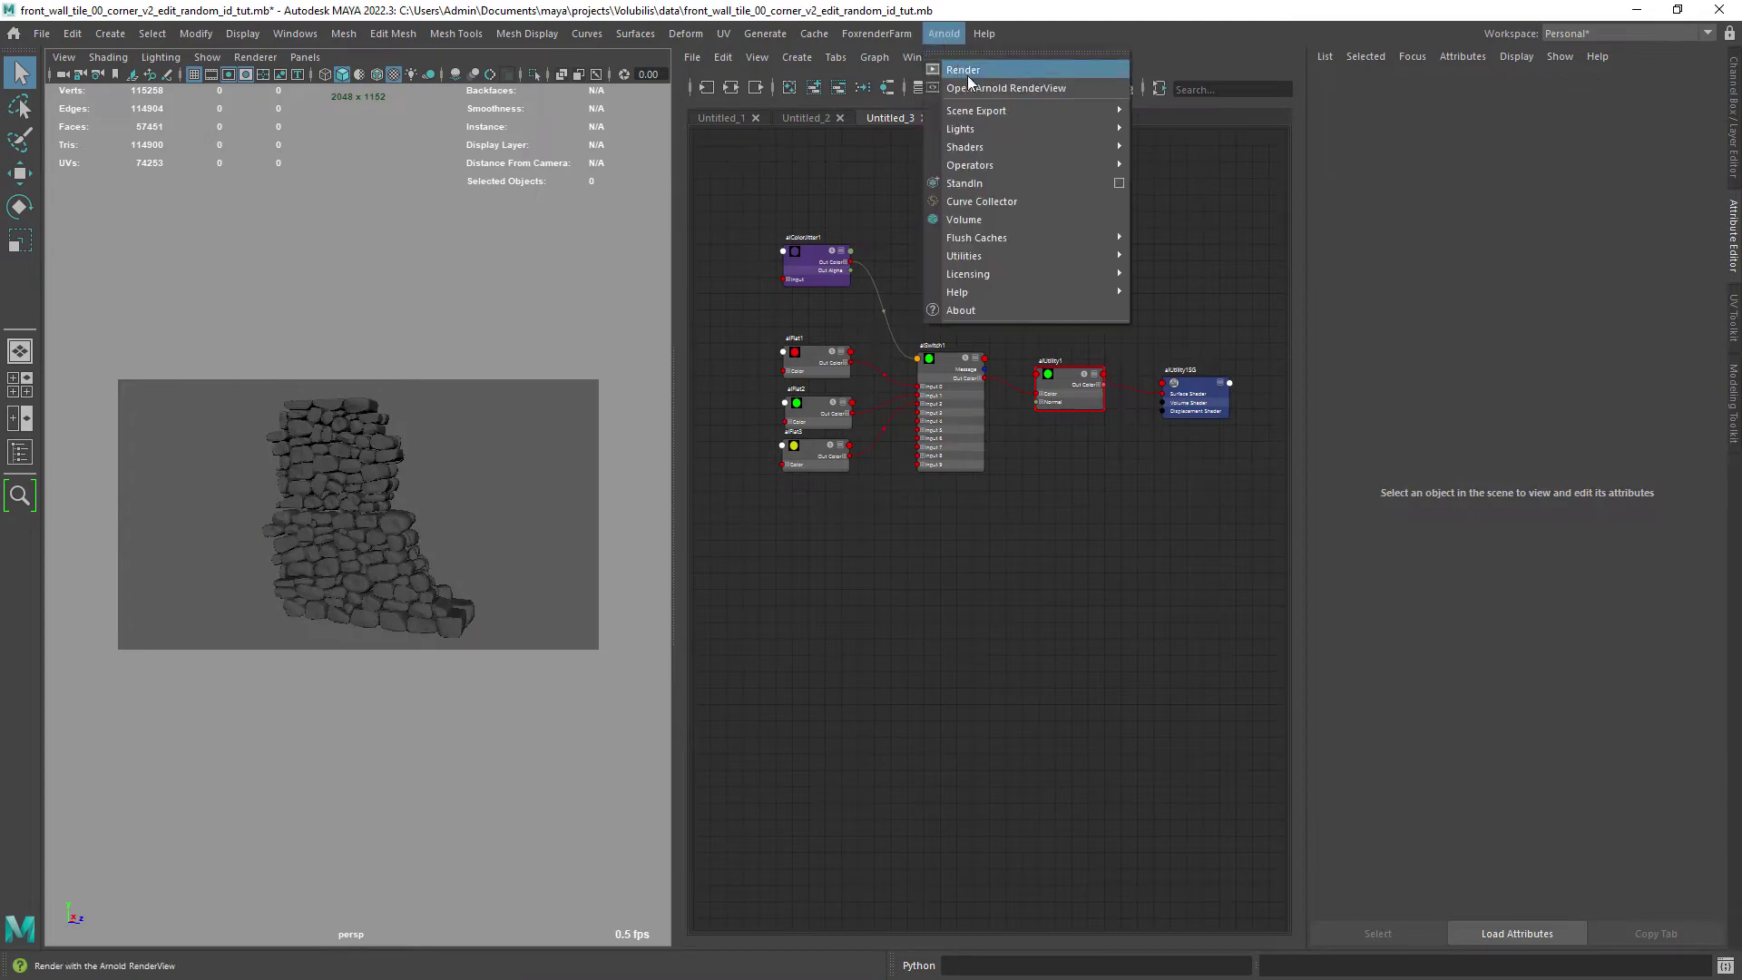
pyautogui.click(980, 71)
pyautogui.click(962, 223)
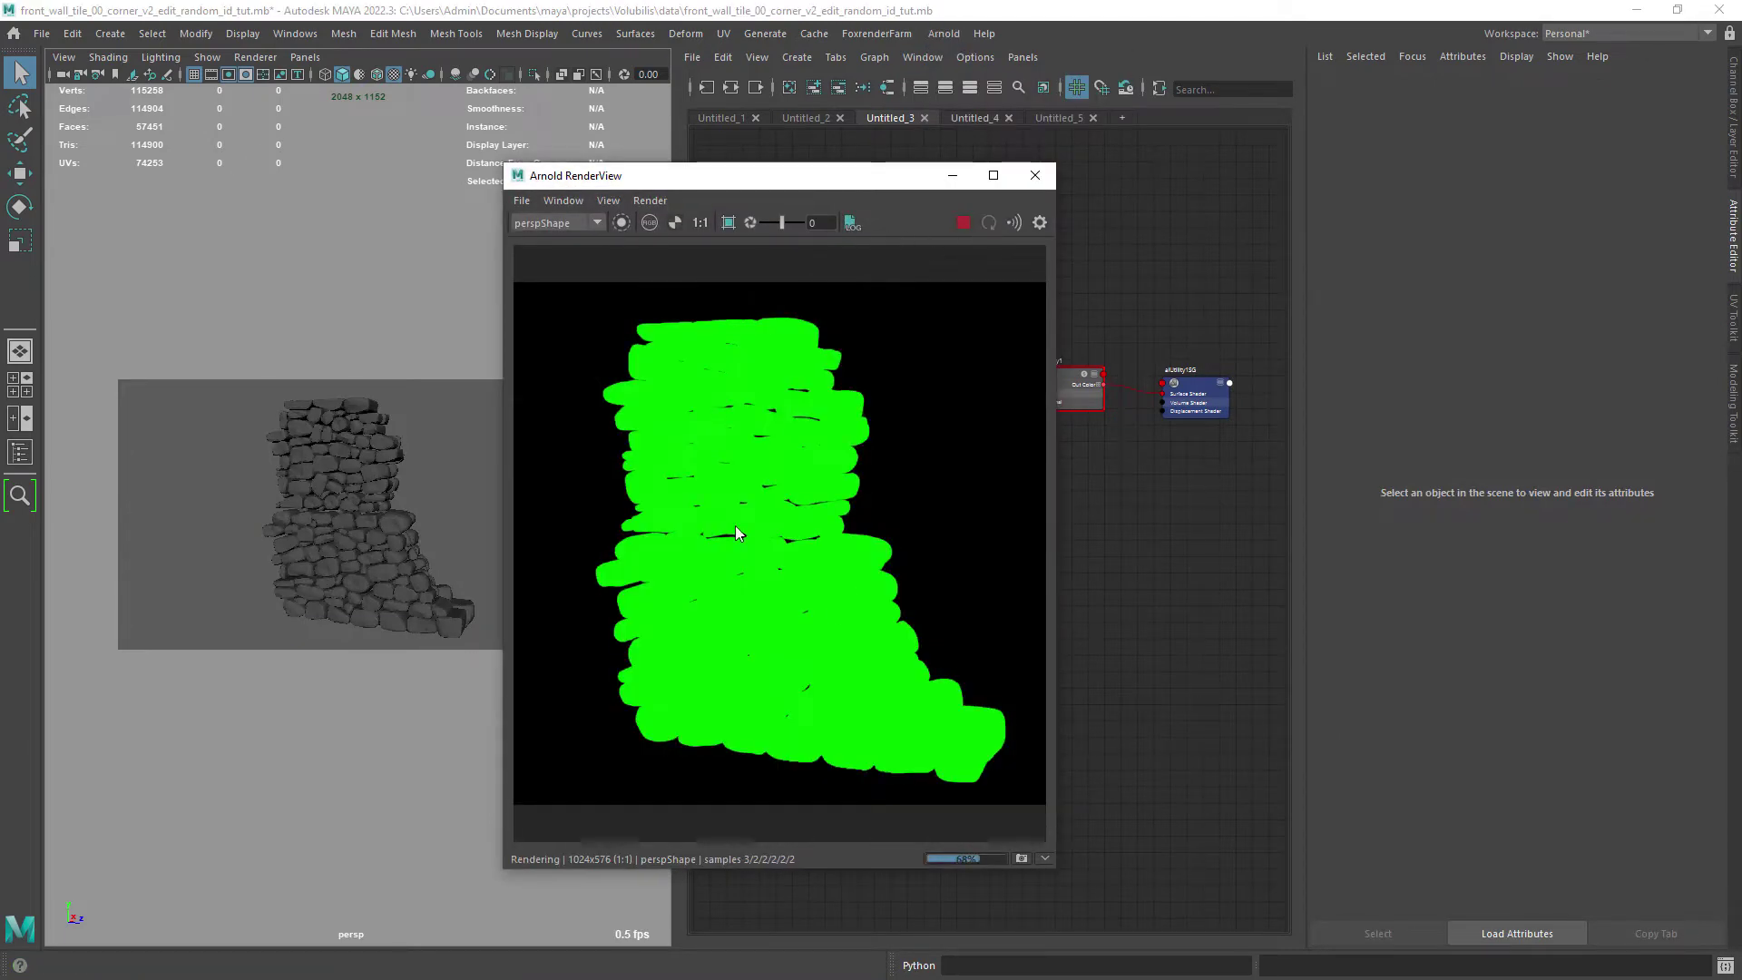
# - Close the render view and separate the wall mesh into individual stones
pyautogui.click(341, 485)
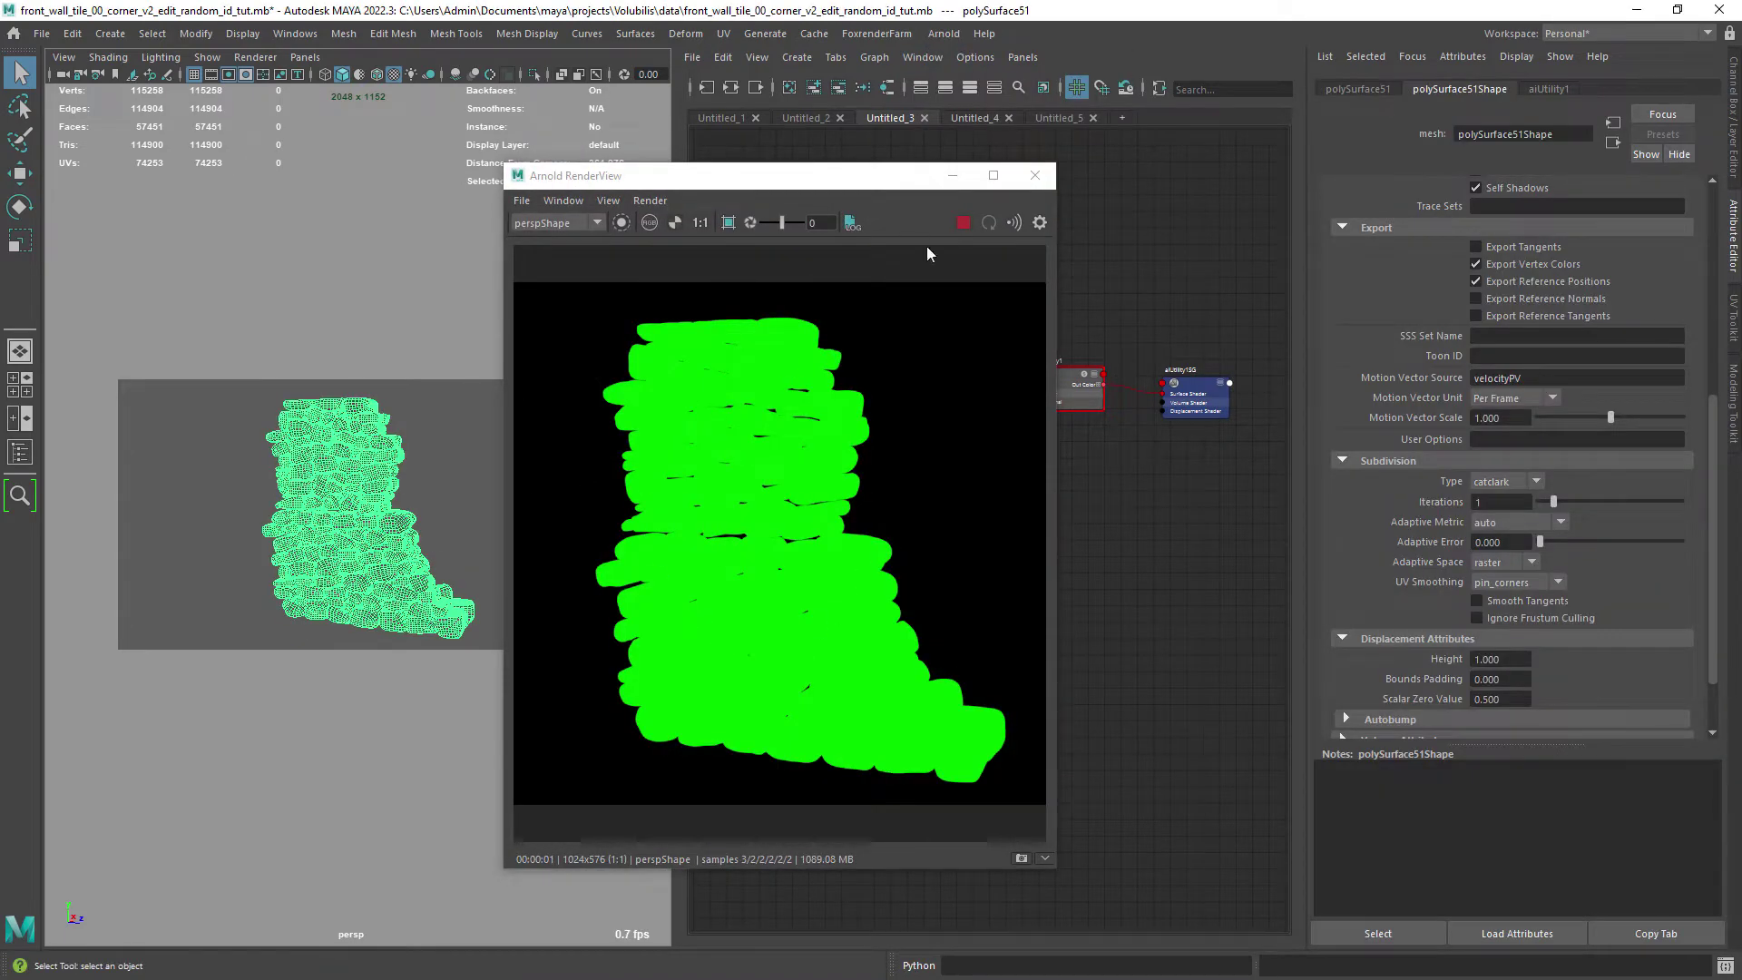
pyautogui.click(1034, 175)
pyautogui.click(344, 33)
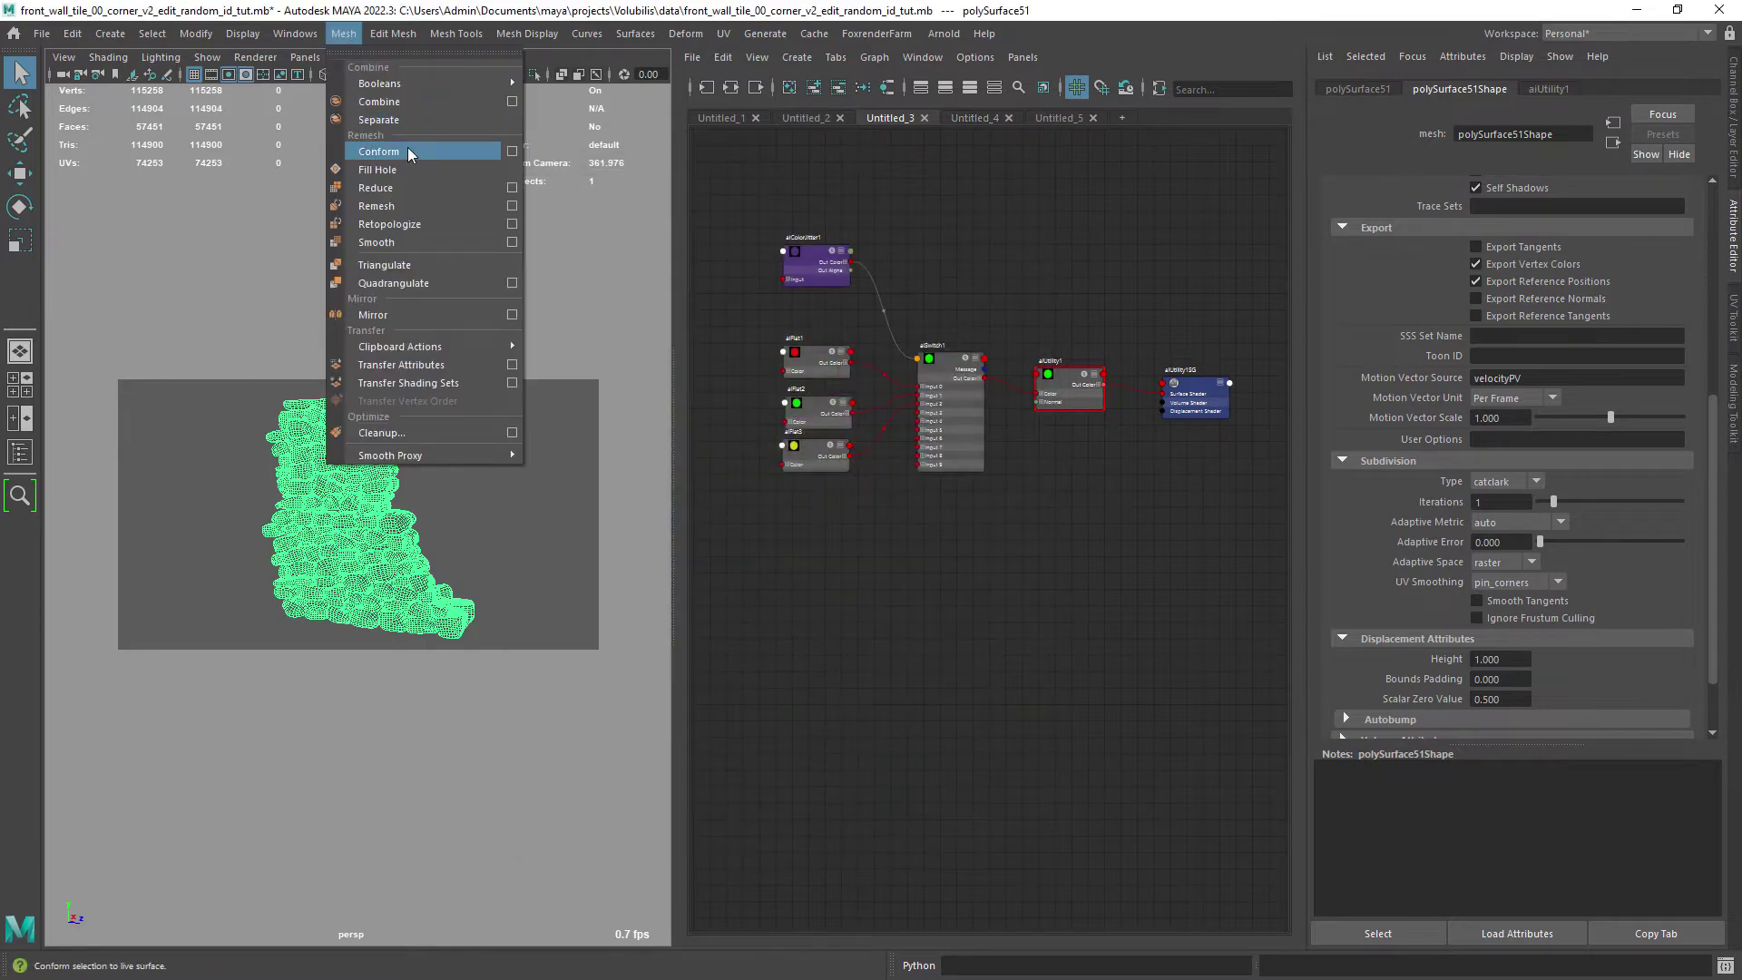
pyautogui.click(399, 120)
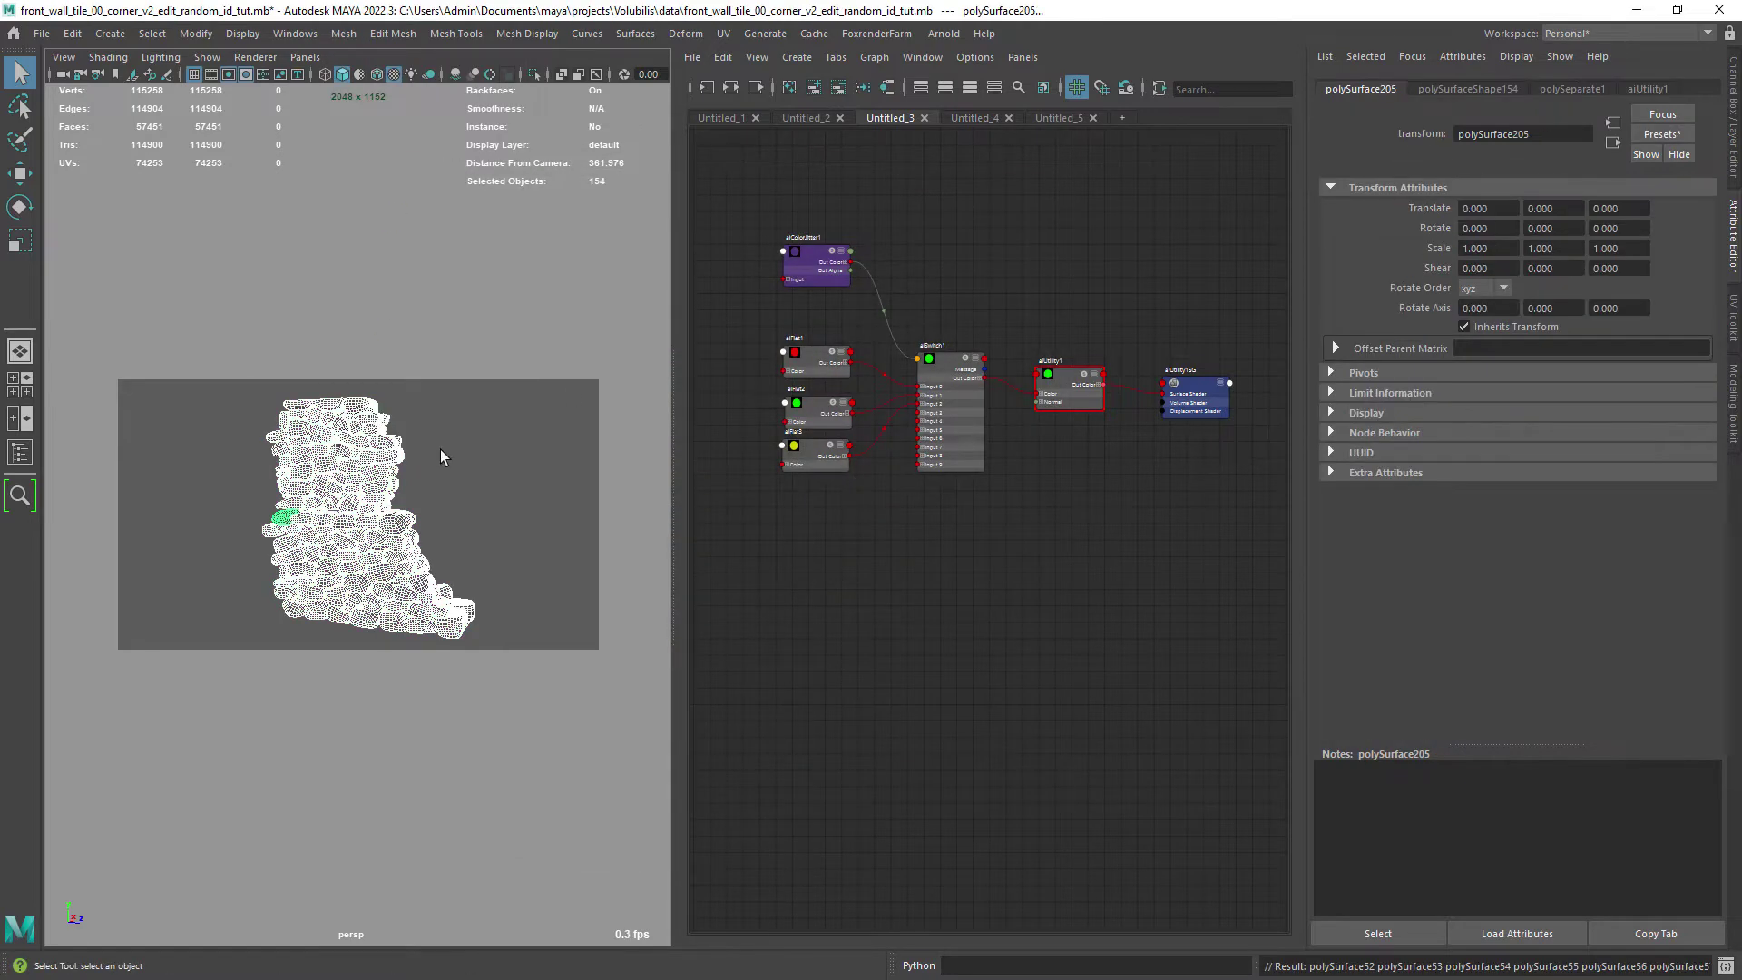
# - Select all the separated stones and render them with Arnold to compare the per-object colors
pyautogui.click(233, 421)
pyautogui.moveTo(214, 359); pyautogui.dragTo(505, 672)
pyautogui.click(943, 34)
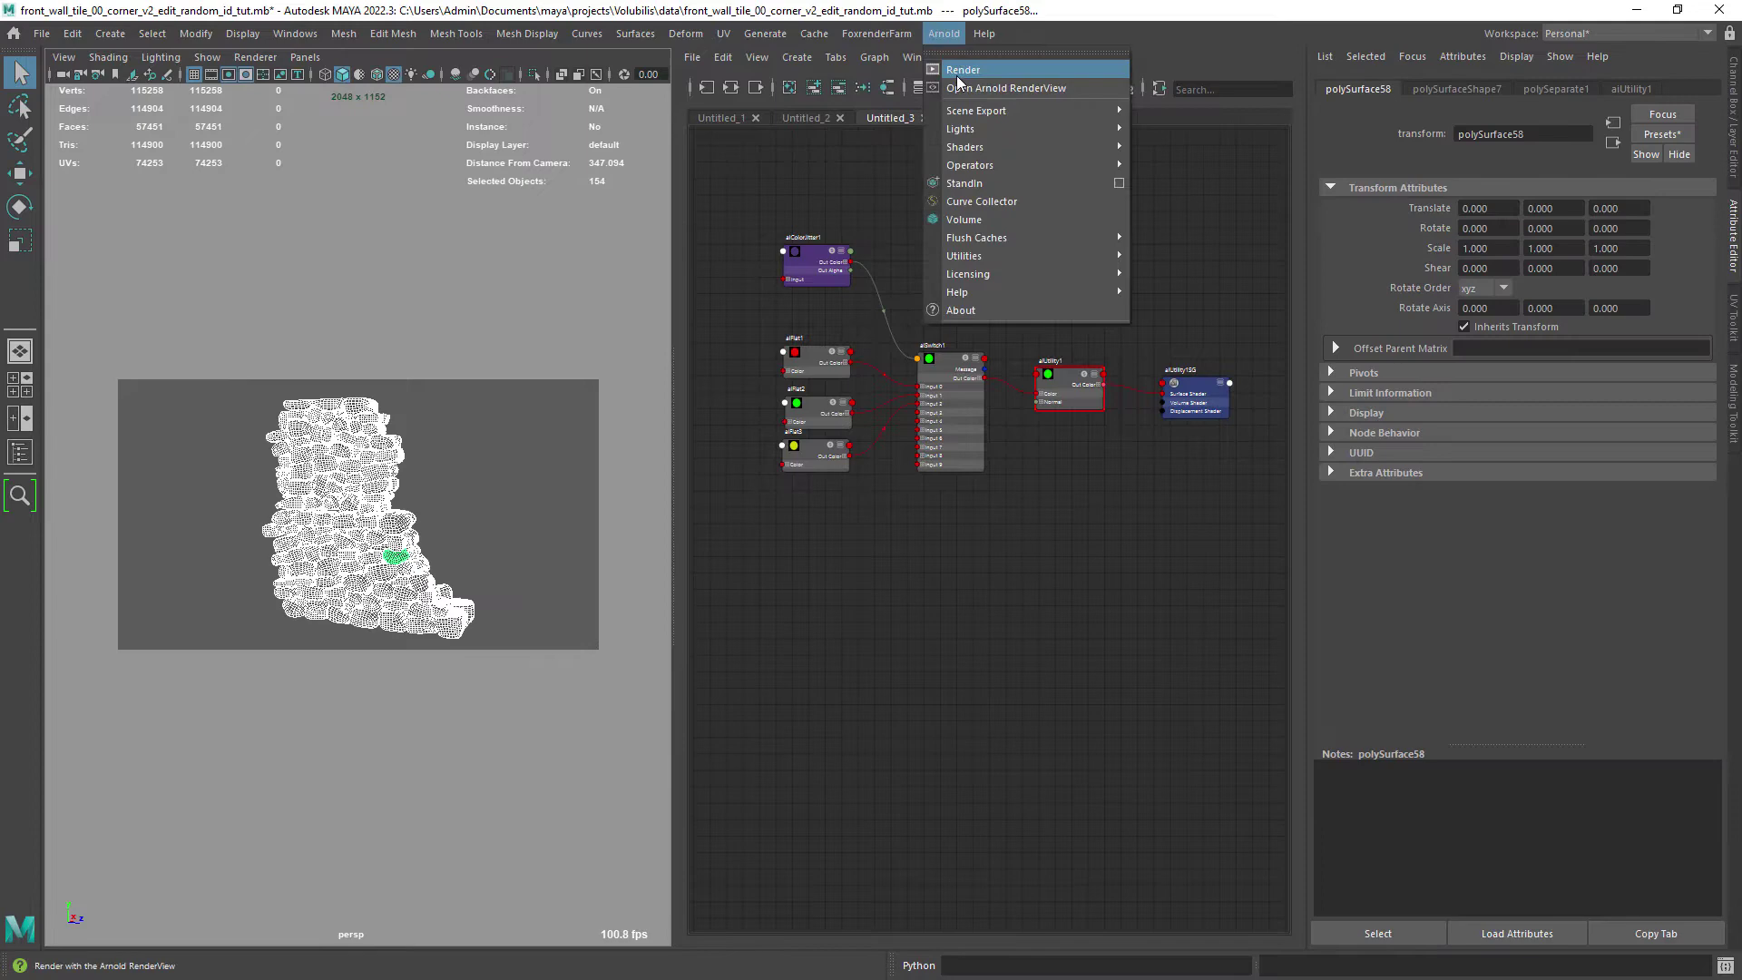
pyautogui.click(961, 71)
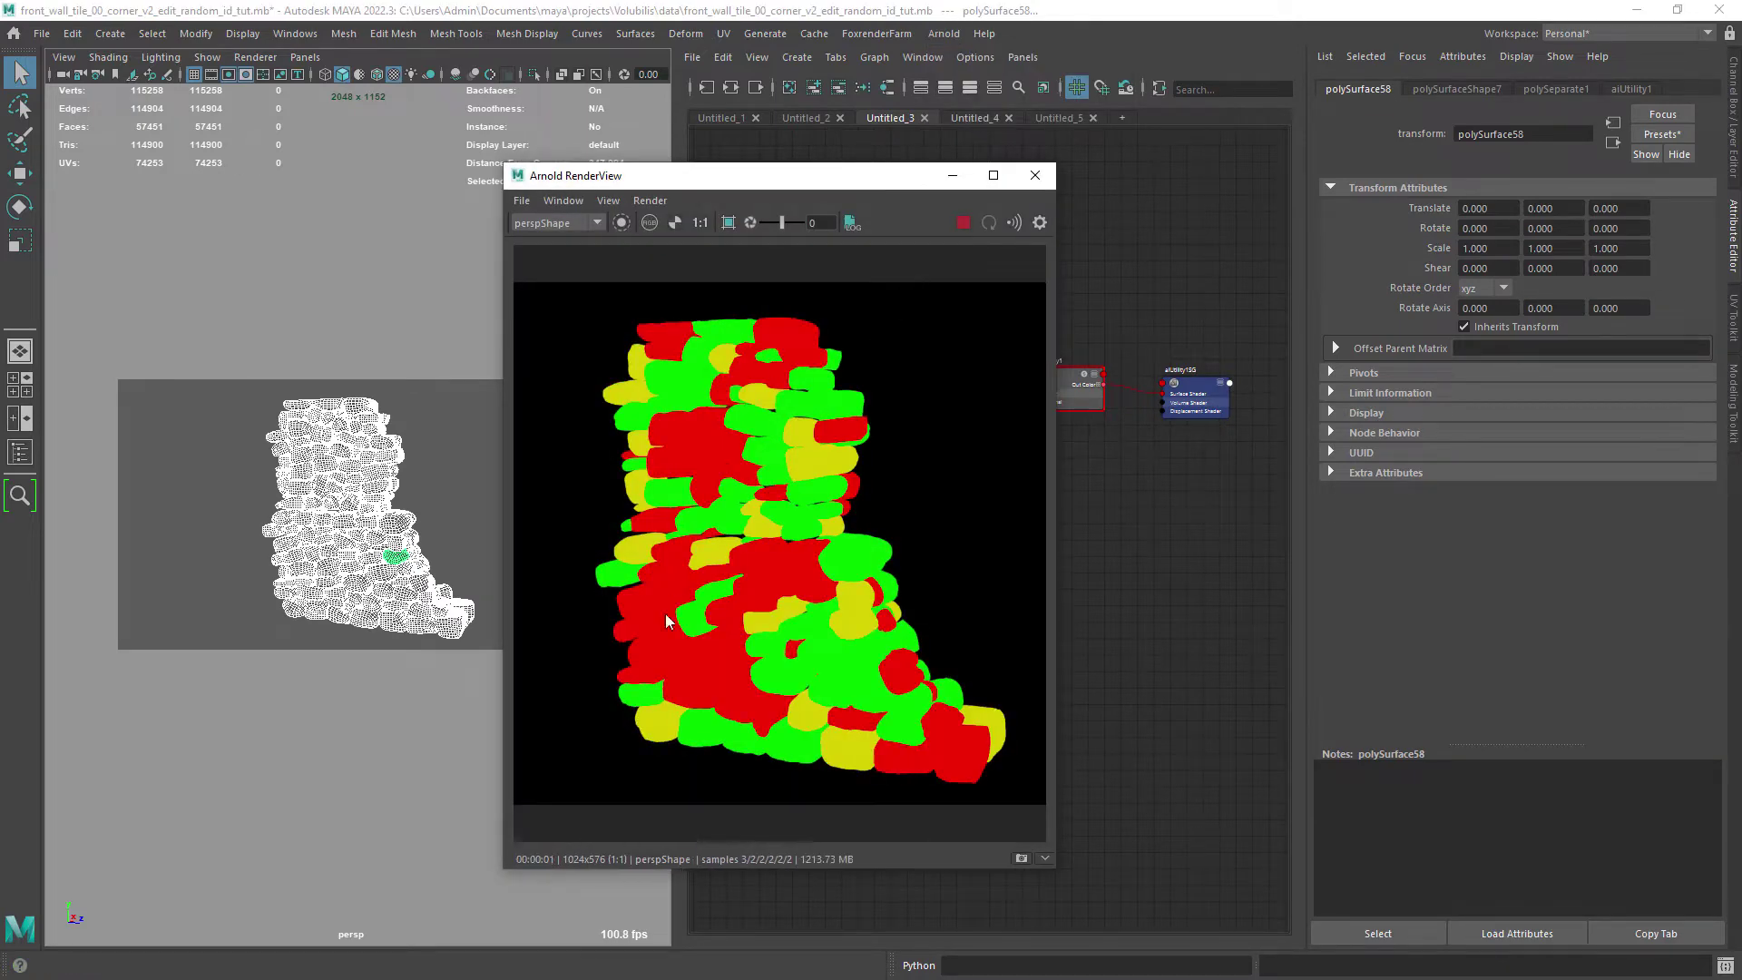
# - Set the Gain Max of aiColorJitter1 to 2.405 with the live render running, and close the render view
pyautogui.moveTo(855, 185); pyautogui.dragTo(565, 204)
pyautogui.click(827, 272)
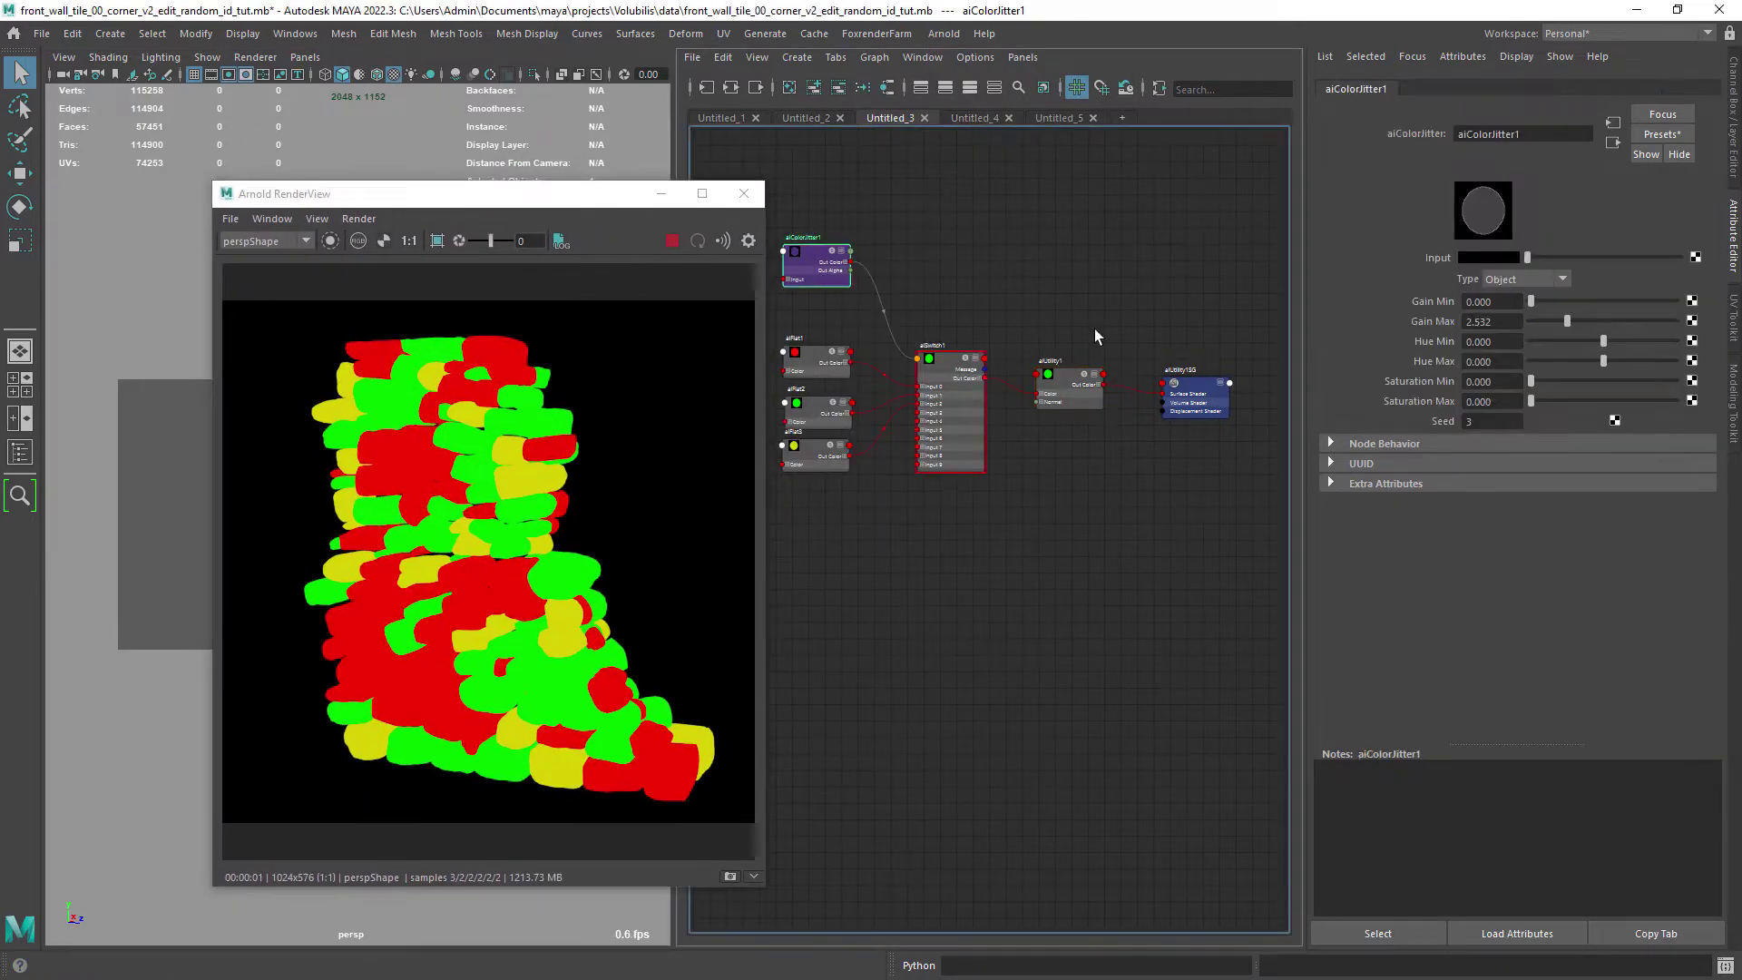
pyautogui.moveTo(1571, 319); pyautogui.dragTo(1564, 318)
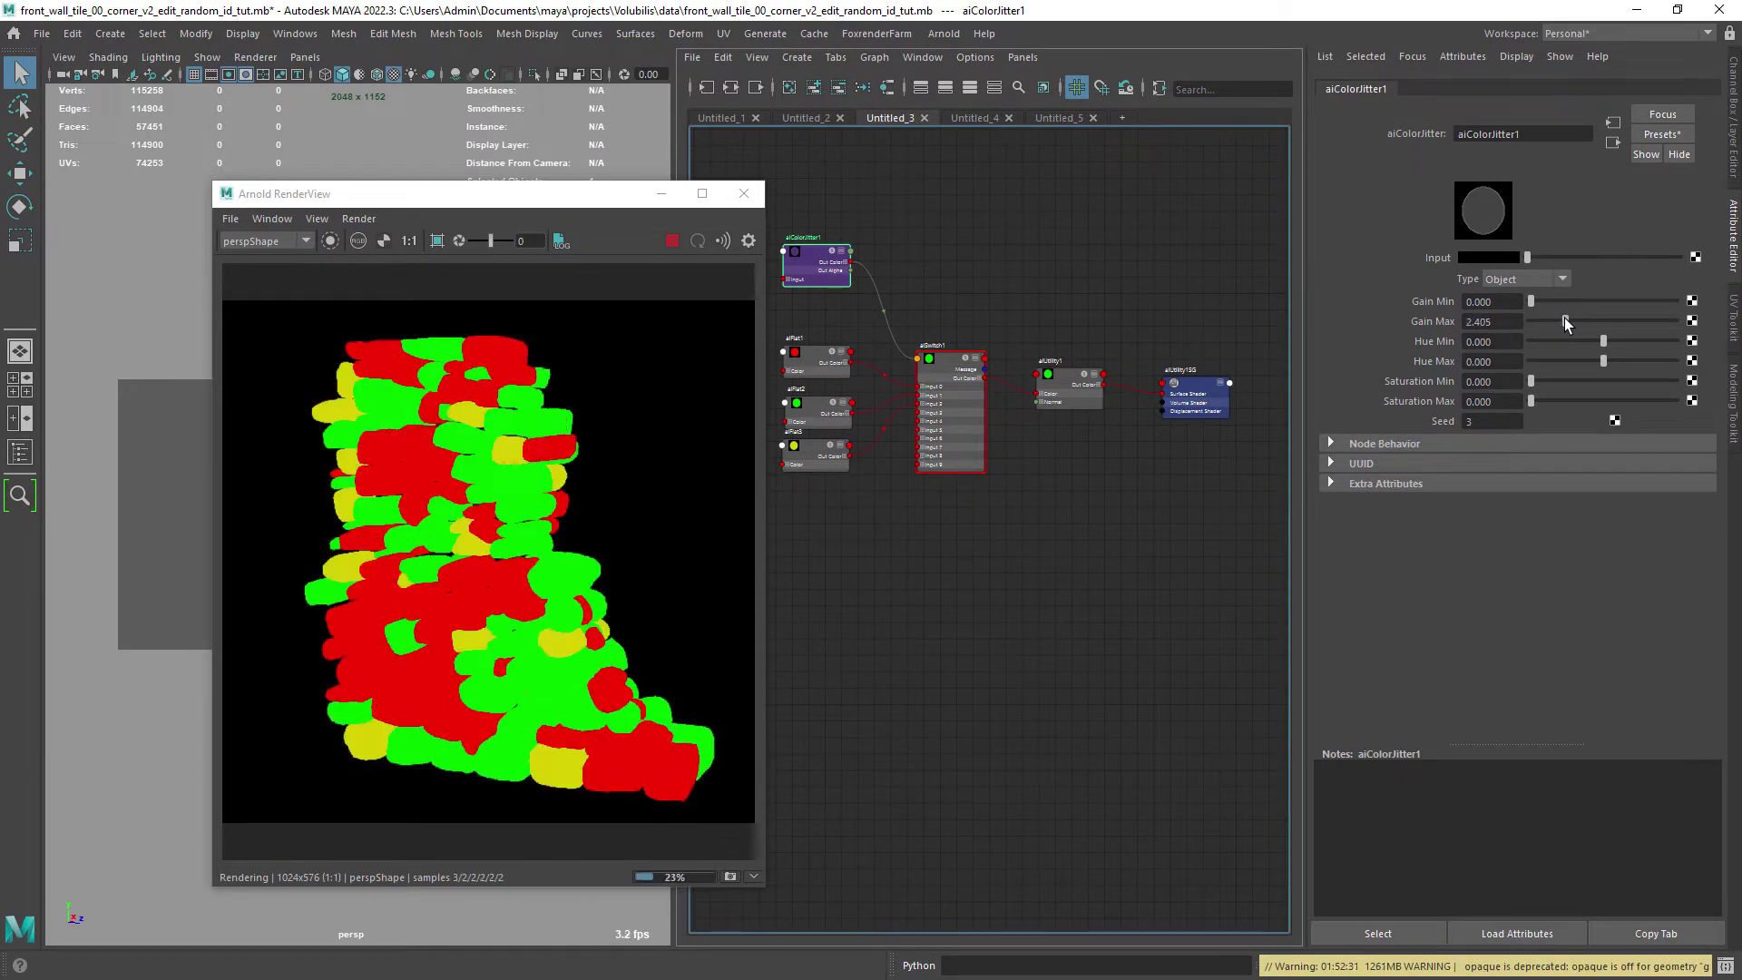
pyautogui.click(671, 241)
pyautogui.click(744, 193)
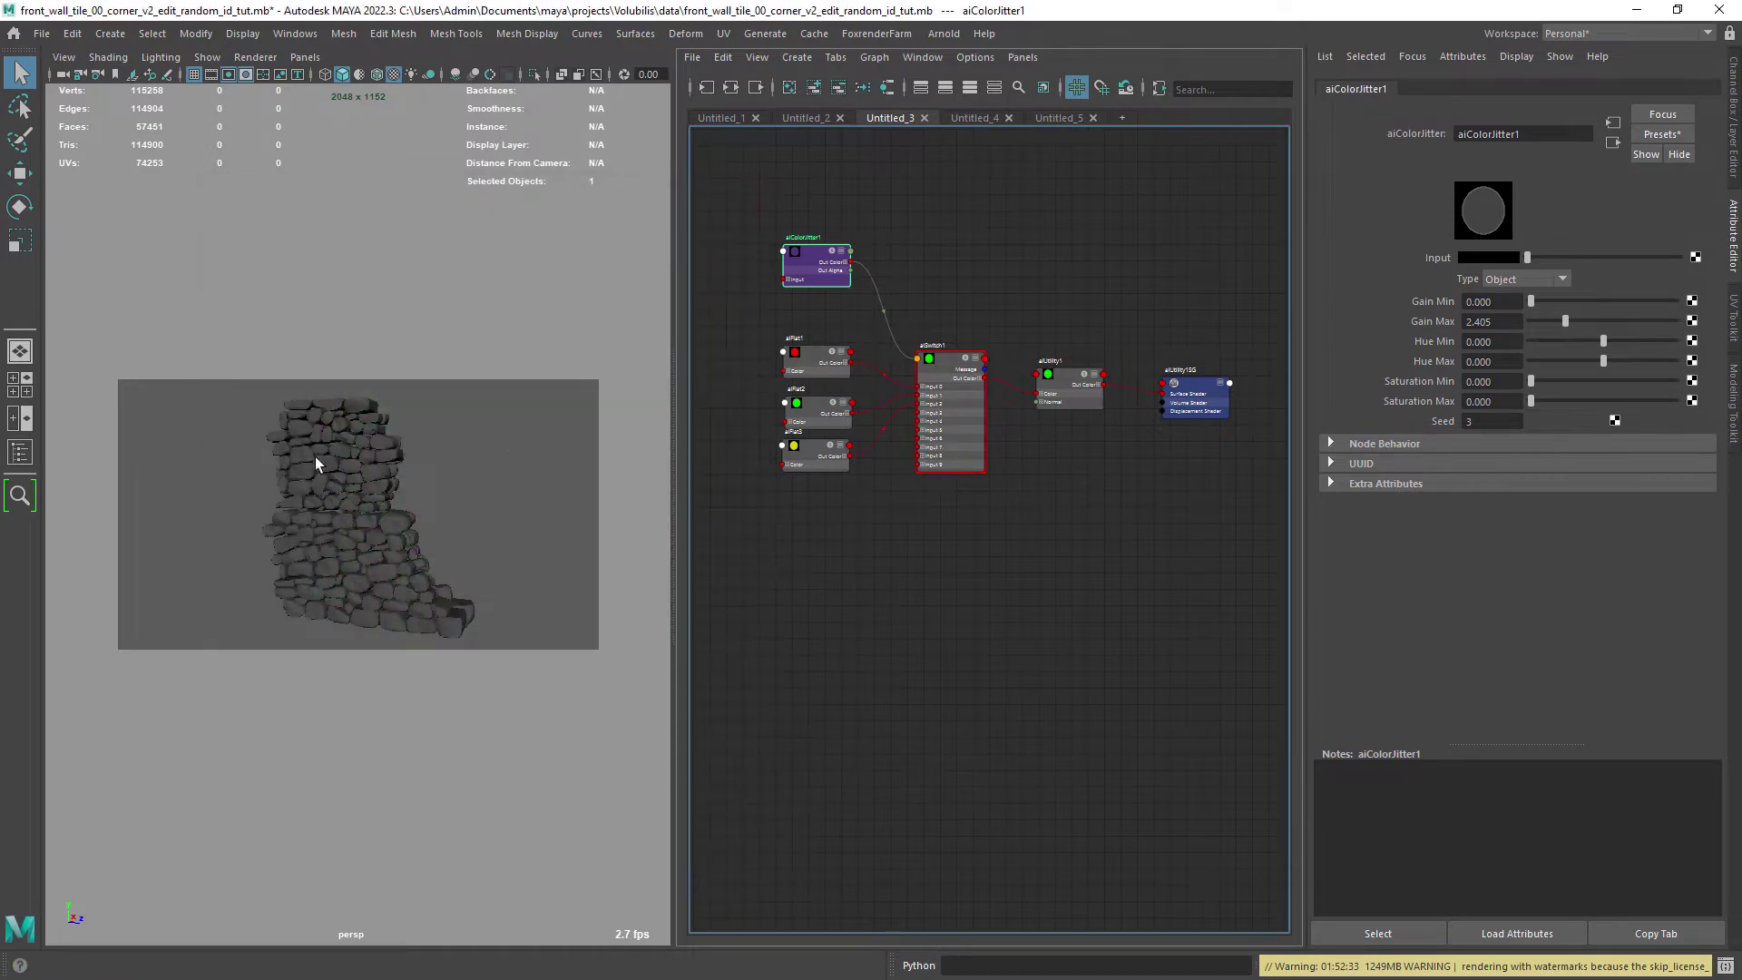
# - Select all the stones and view the Render Selection To Texture settings without rendering
pyautogui.moveTo(357, 416); pyautogui.dragTo(548, 596)
pyautogui.click(947, 33)
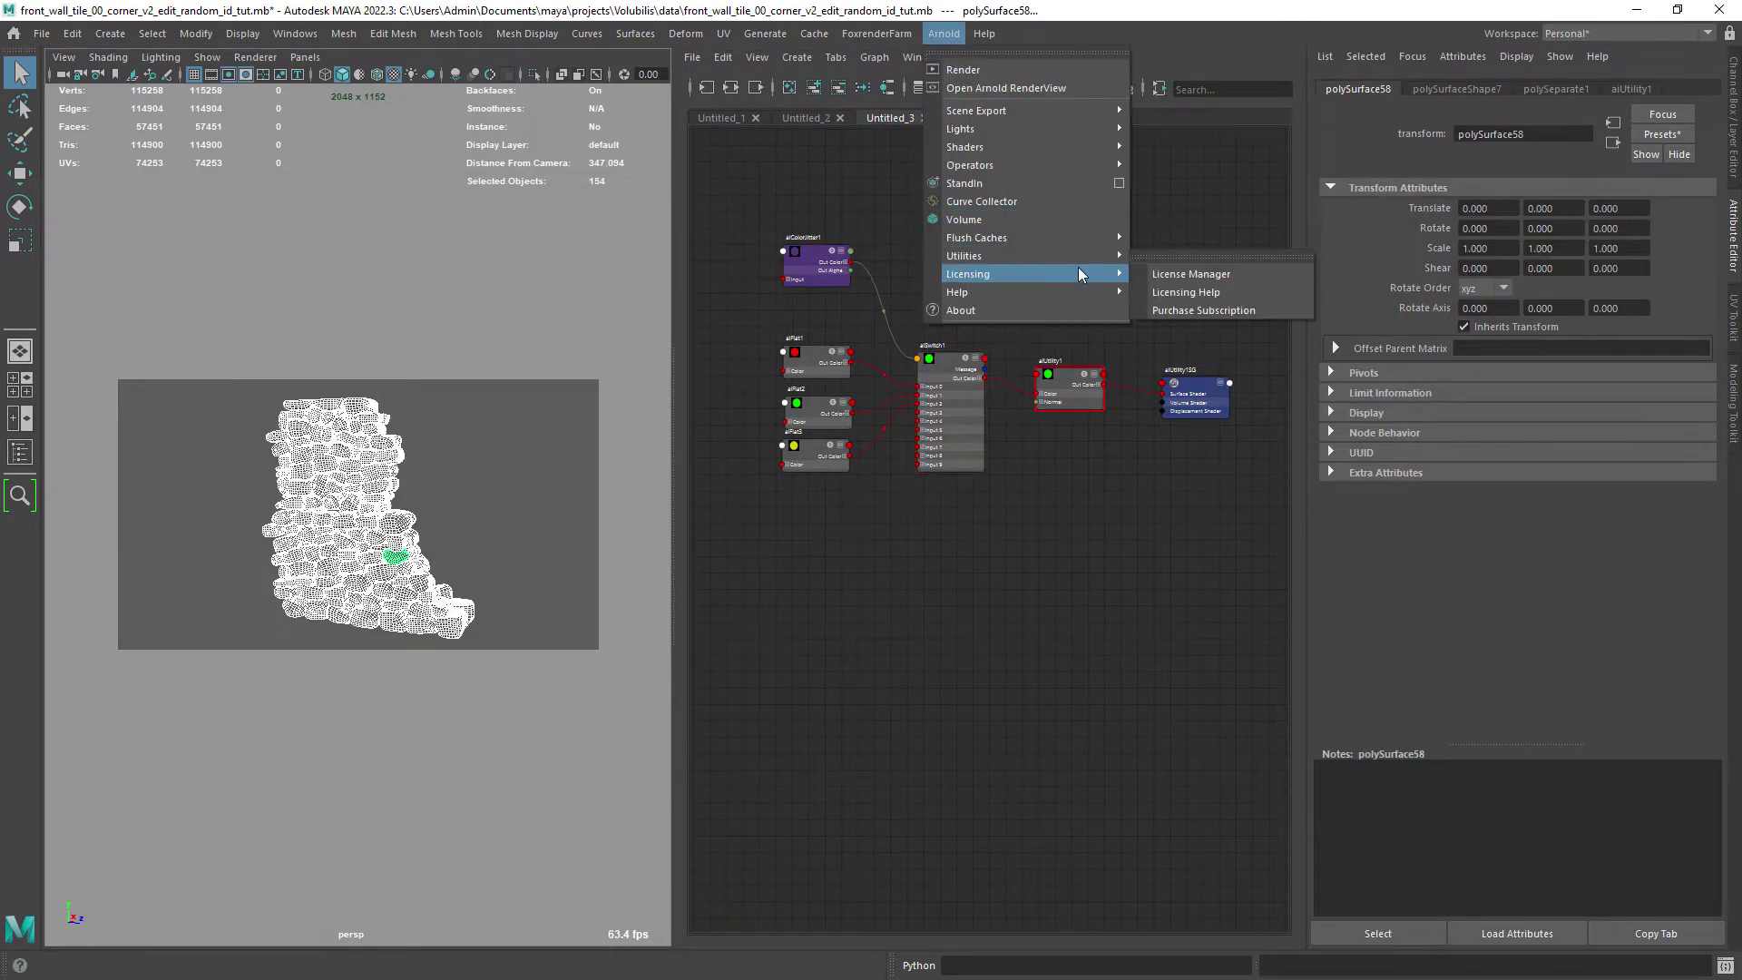
pyautogui.moveTo(1086, 275)
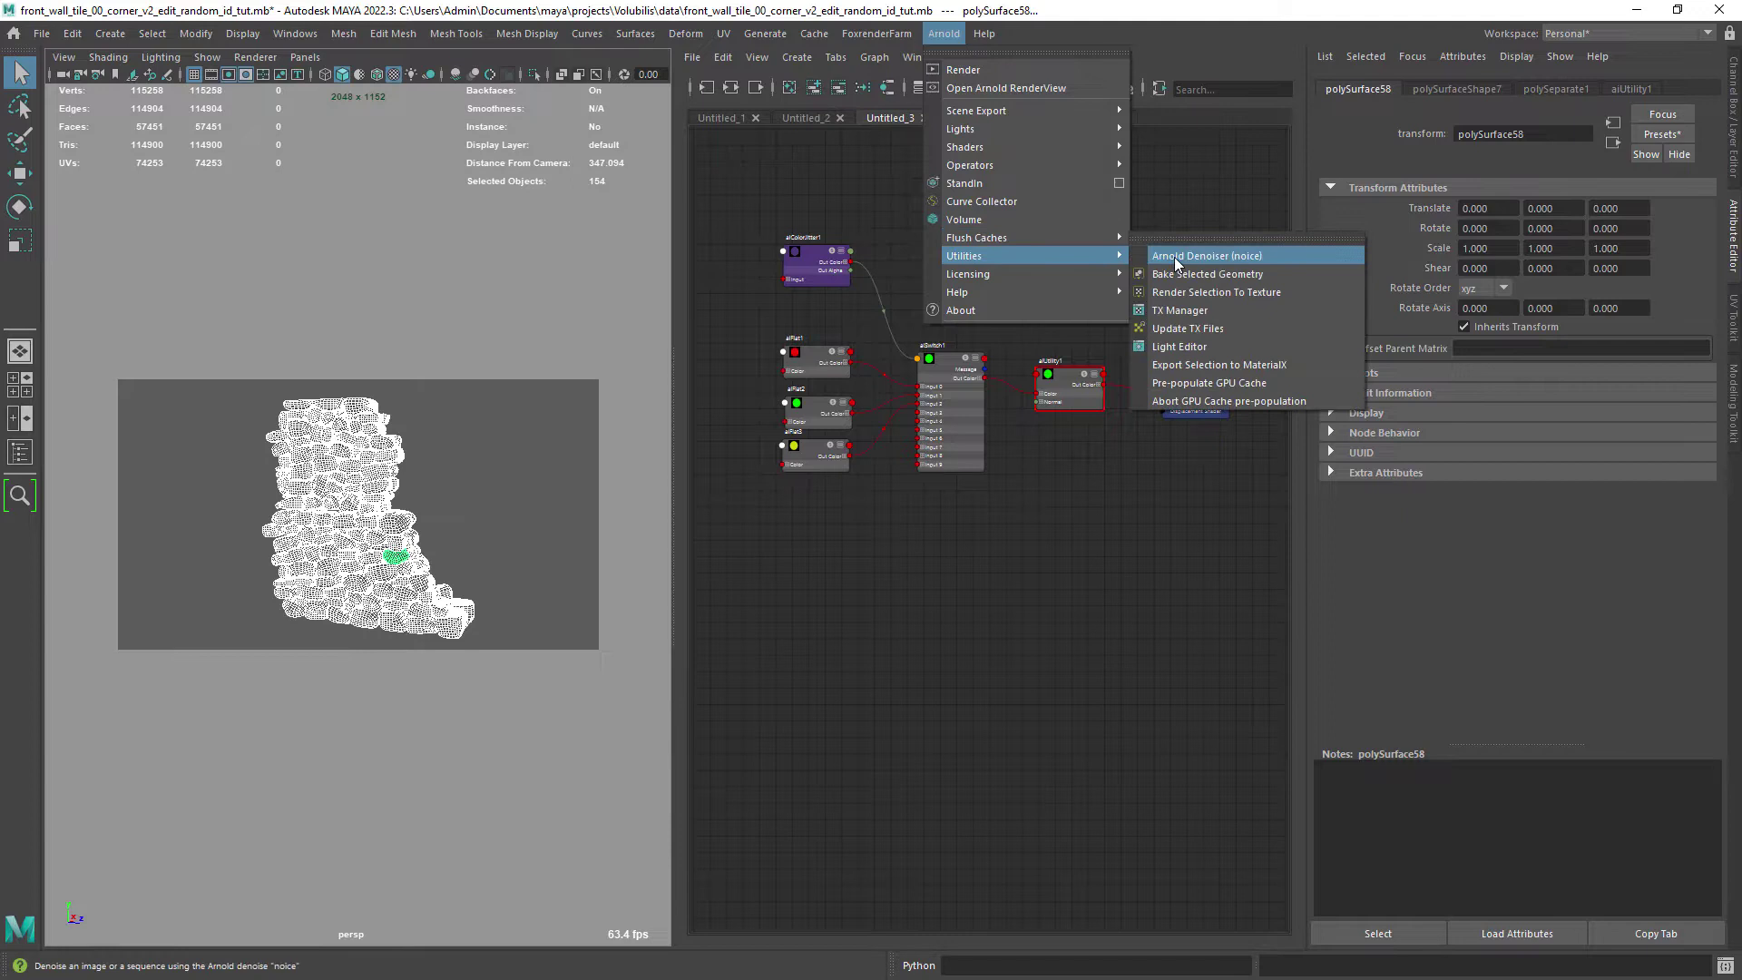
pyautogui.click(1178, 302)
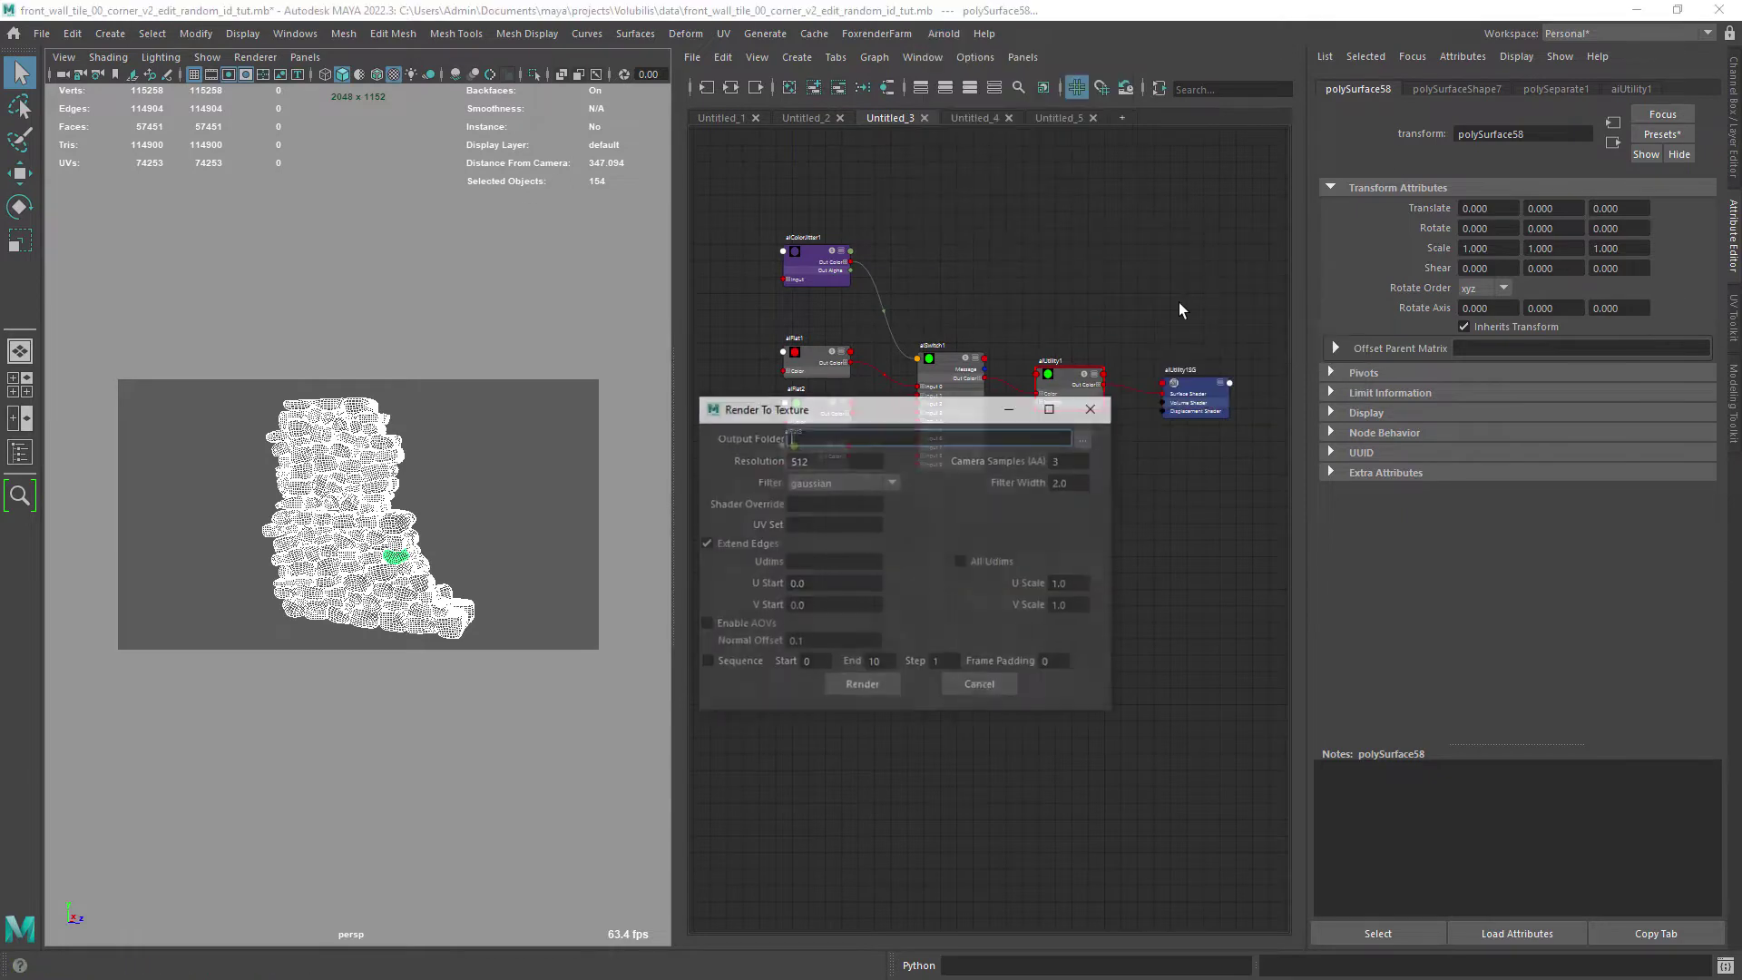
pyautogui.click(1093, 411)
# - Combine the stones into one mesh and render it in the Arnold RenderView
pyautogui.click(344, 34)
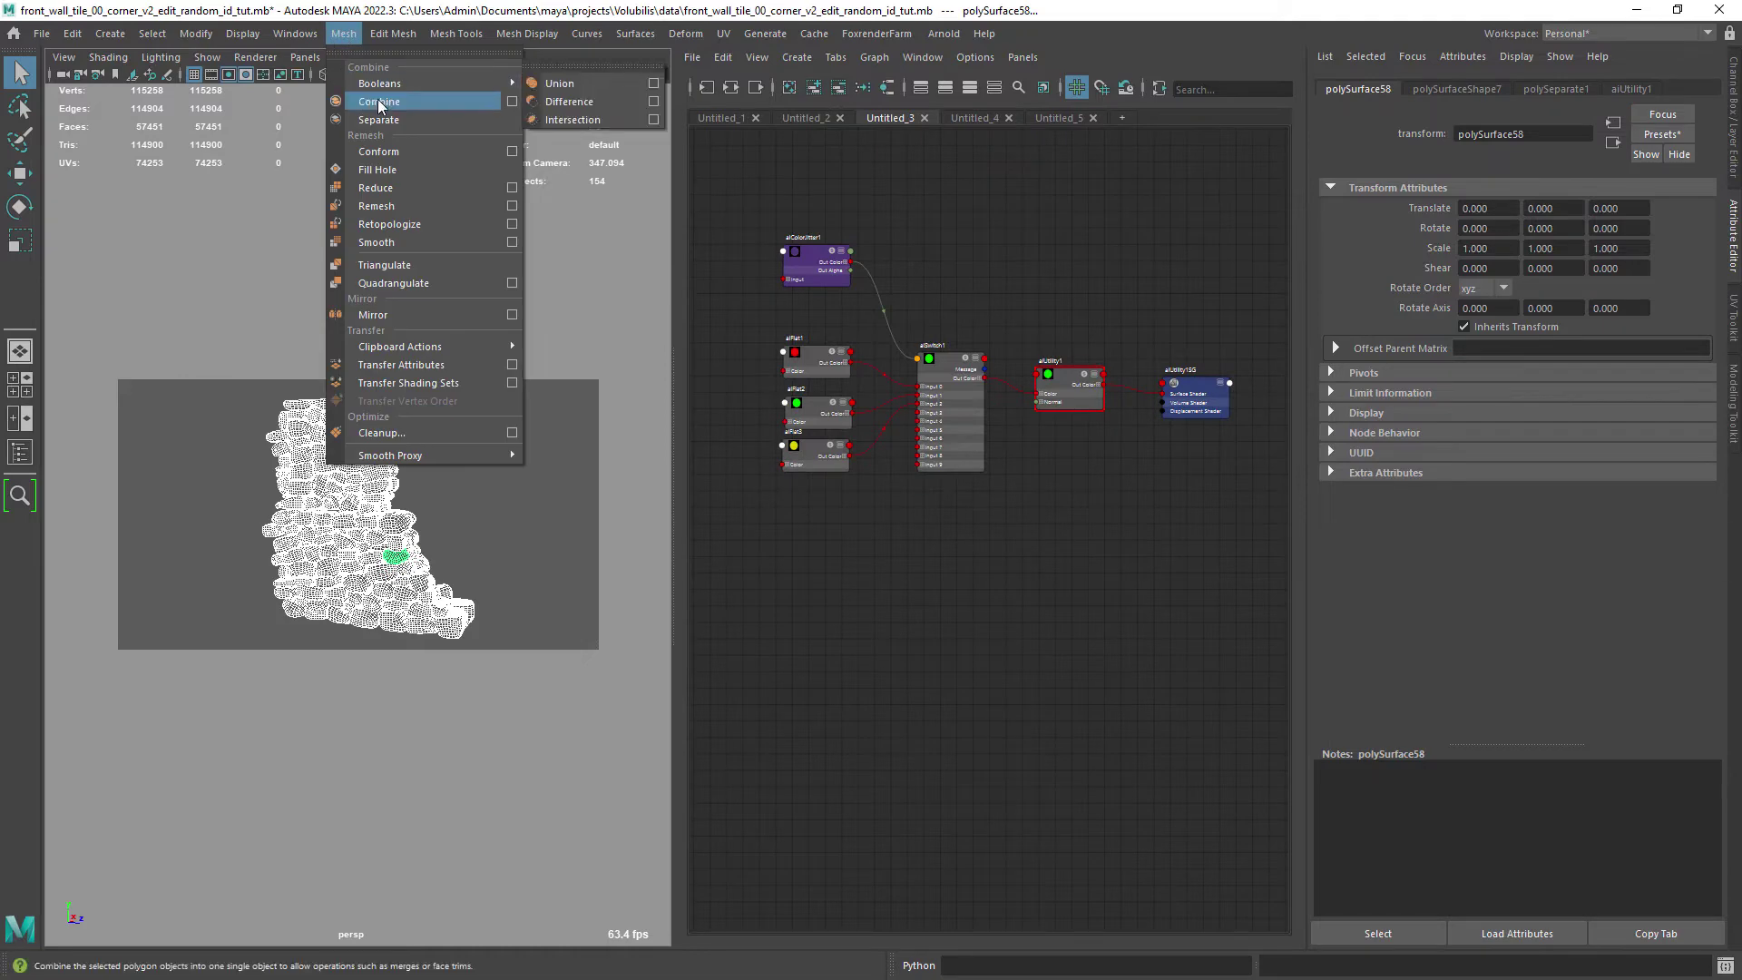
pyautogui.click(374, 129)
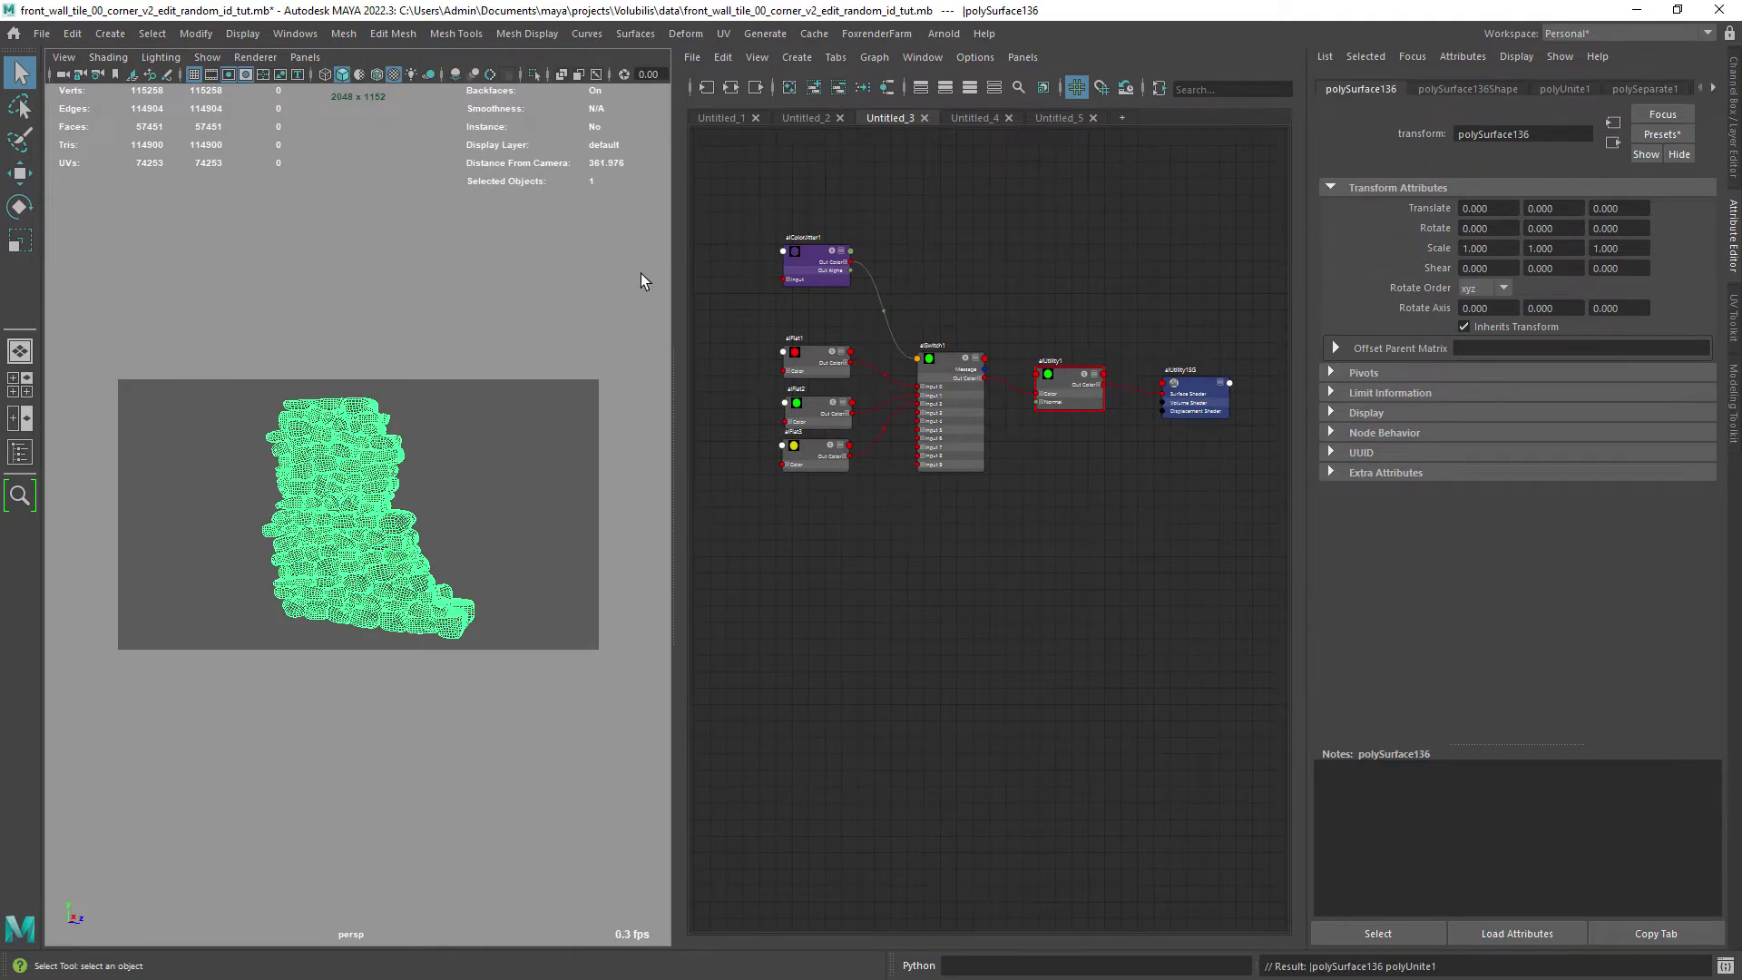
pyautogui.click(946, 33)
pyautogui.click(980, 85)
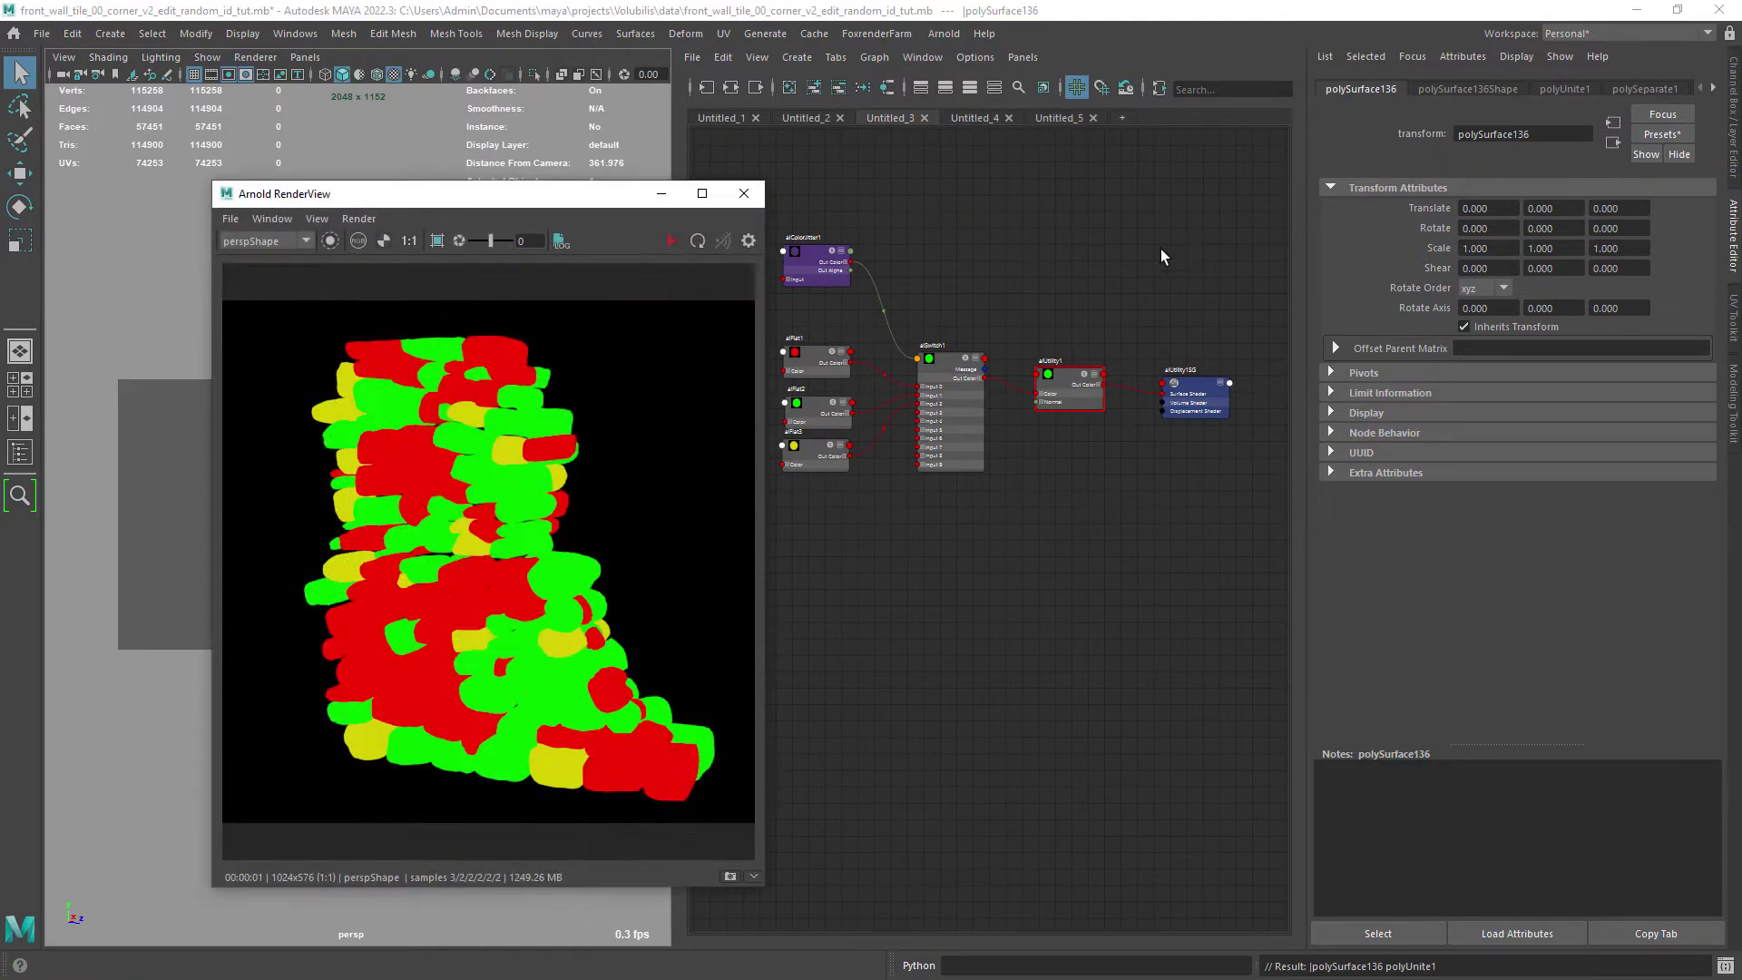
pyautogui.click(672, 241)
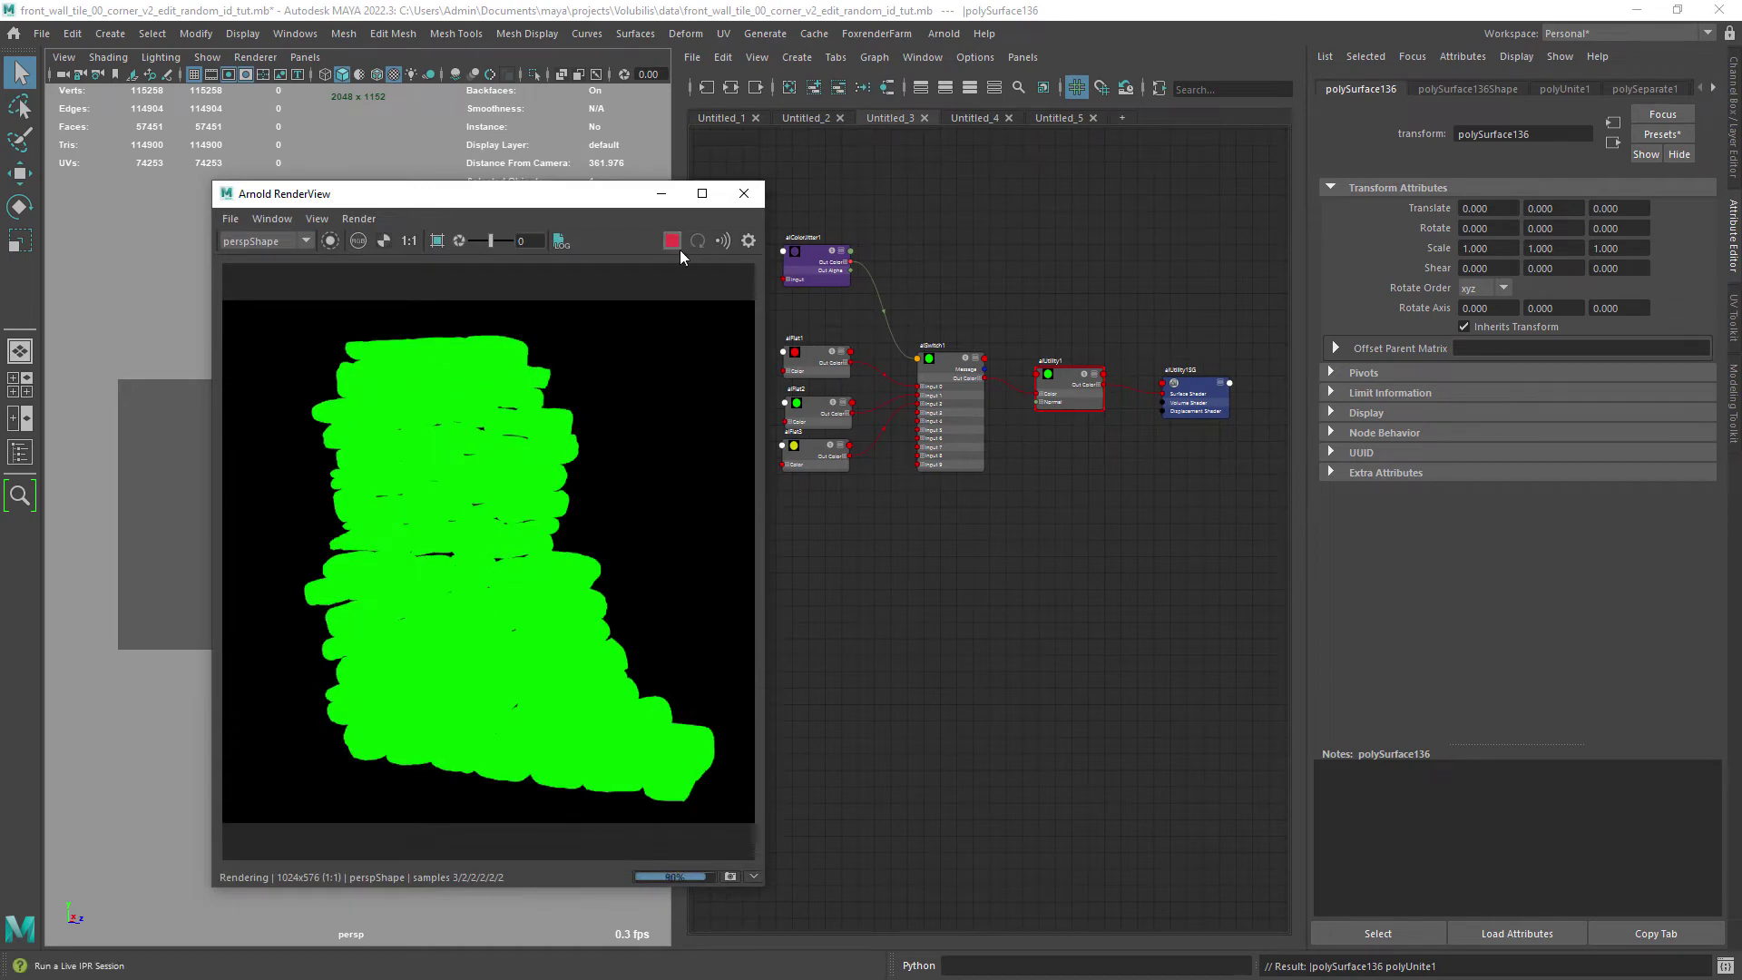
pyautogui.click(742, 194)
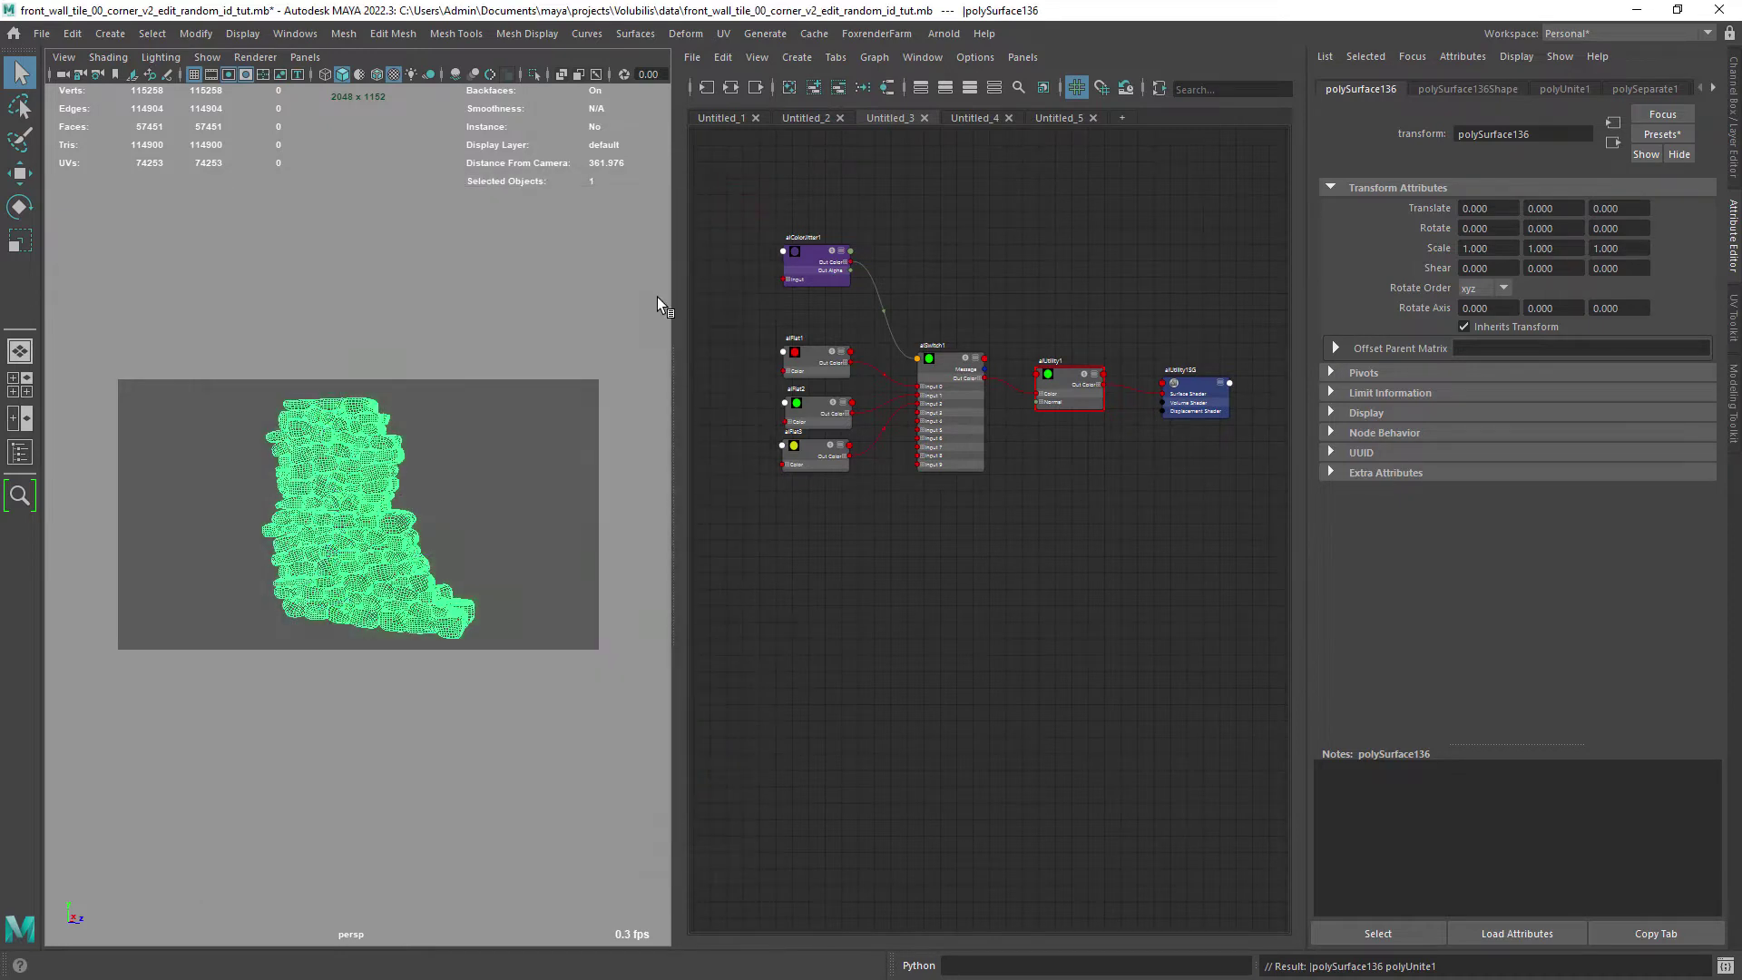
# - Separate the combined wall mesh back into individual stones
pyautogui.click(558, 423)
pyautogui.click(381, 467)
pyautogui.click(343, 33)
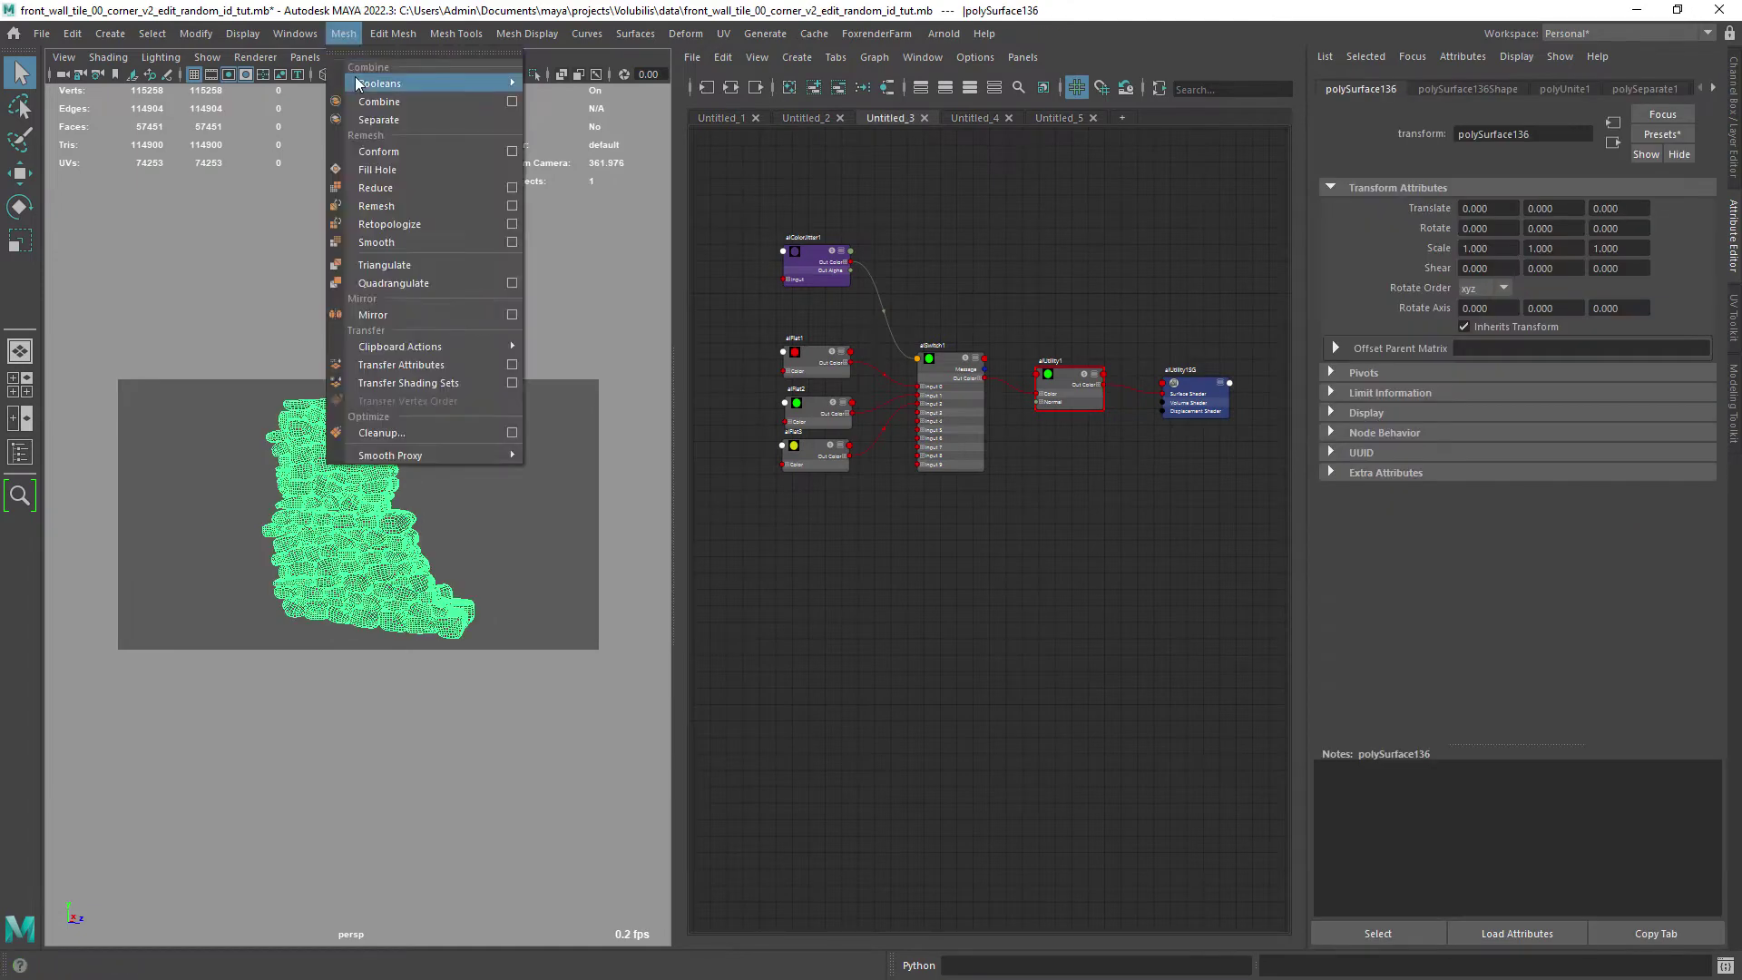
pyautogui.click(473, 119)
# - Assign a Lambert material to the separated stones and select them all
pyautogui.click(527, 33)
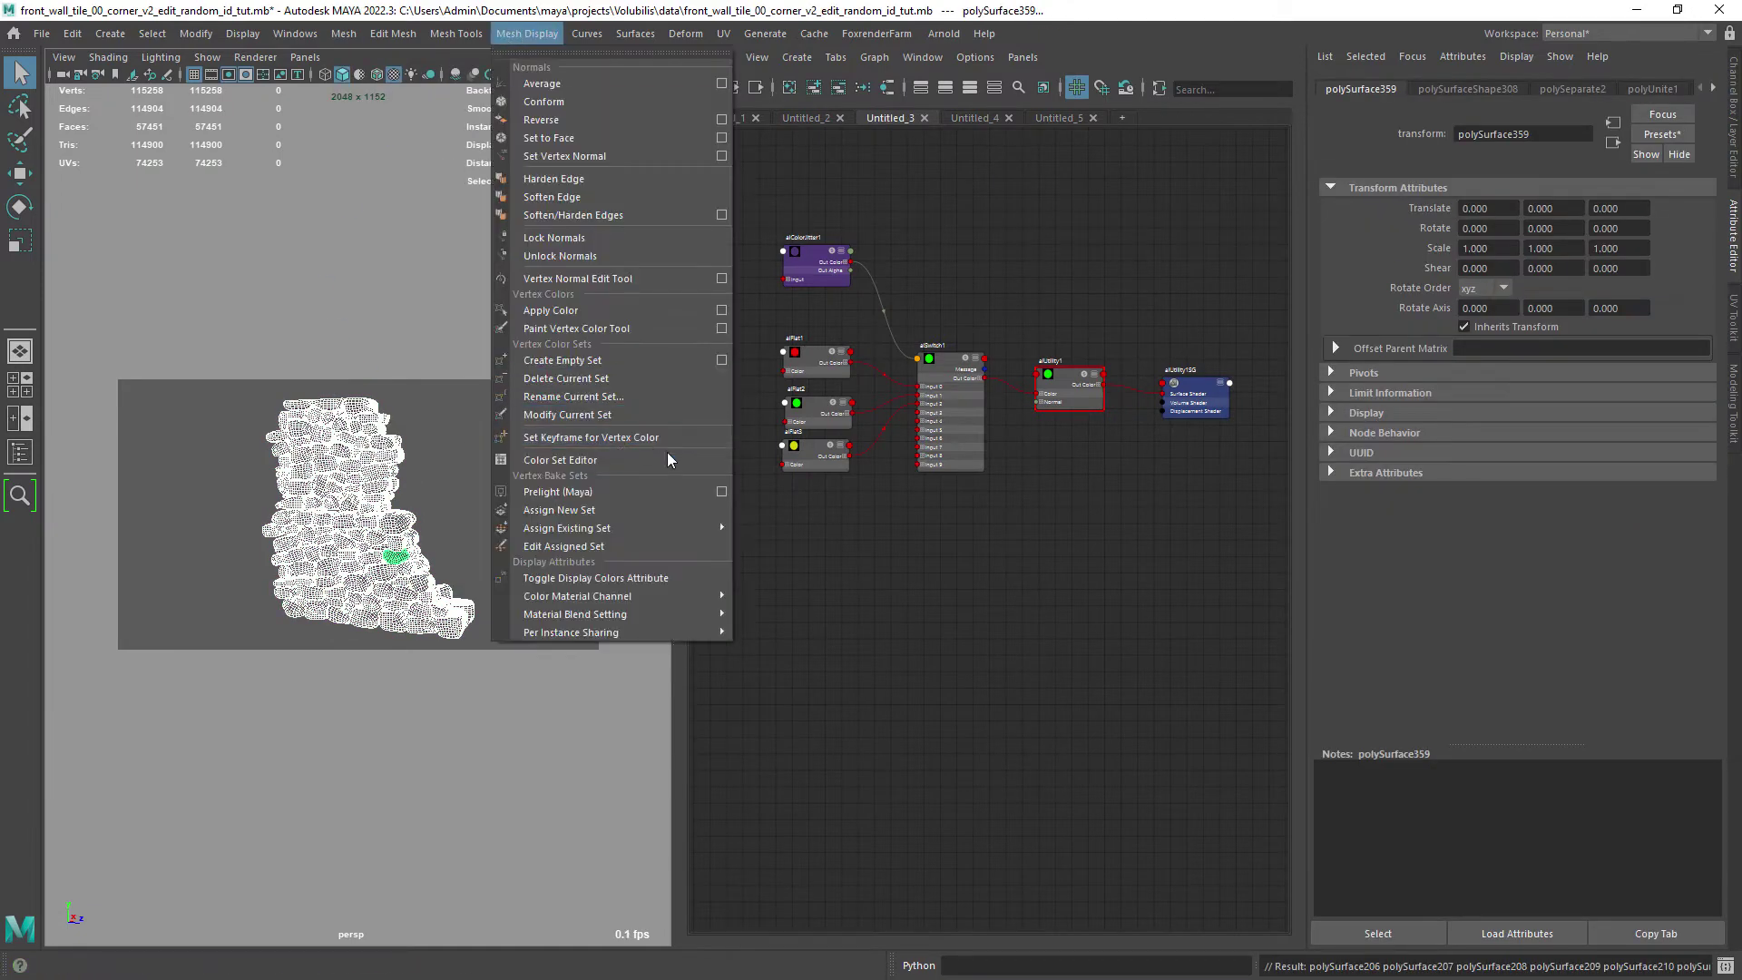
pyautogui.moveTo(351, 436); pyautogui.dragTo(476, 809, button='right')
pyautogui.click(451, 449)
pyautogui.moveTo(214, 366); pyautogui.dragTo(531, 670)
# - Apply a red vertex color to all the selected stones and inspect them in an enlarged viewport
pyautogui.click(528, 33)
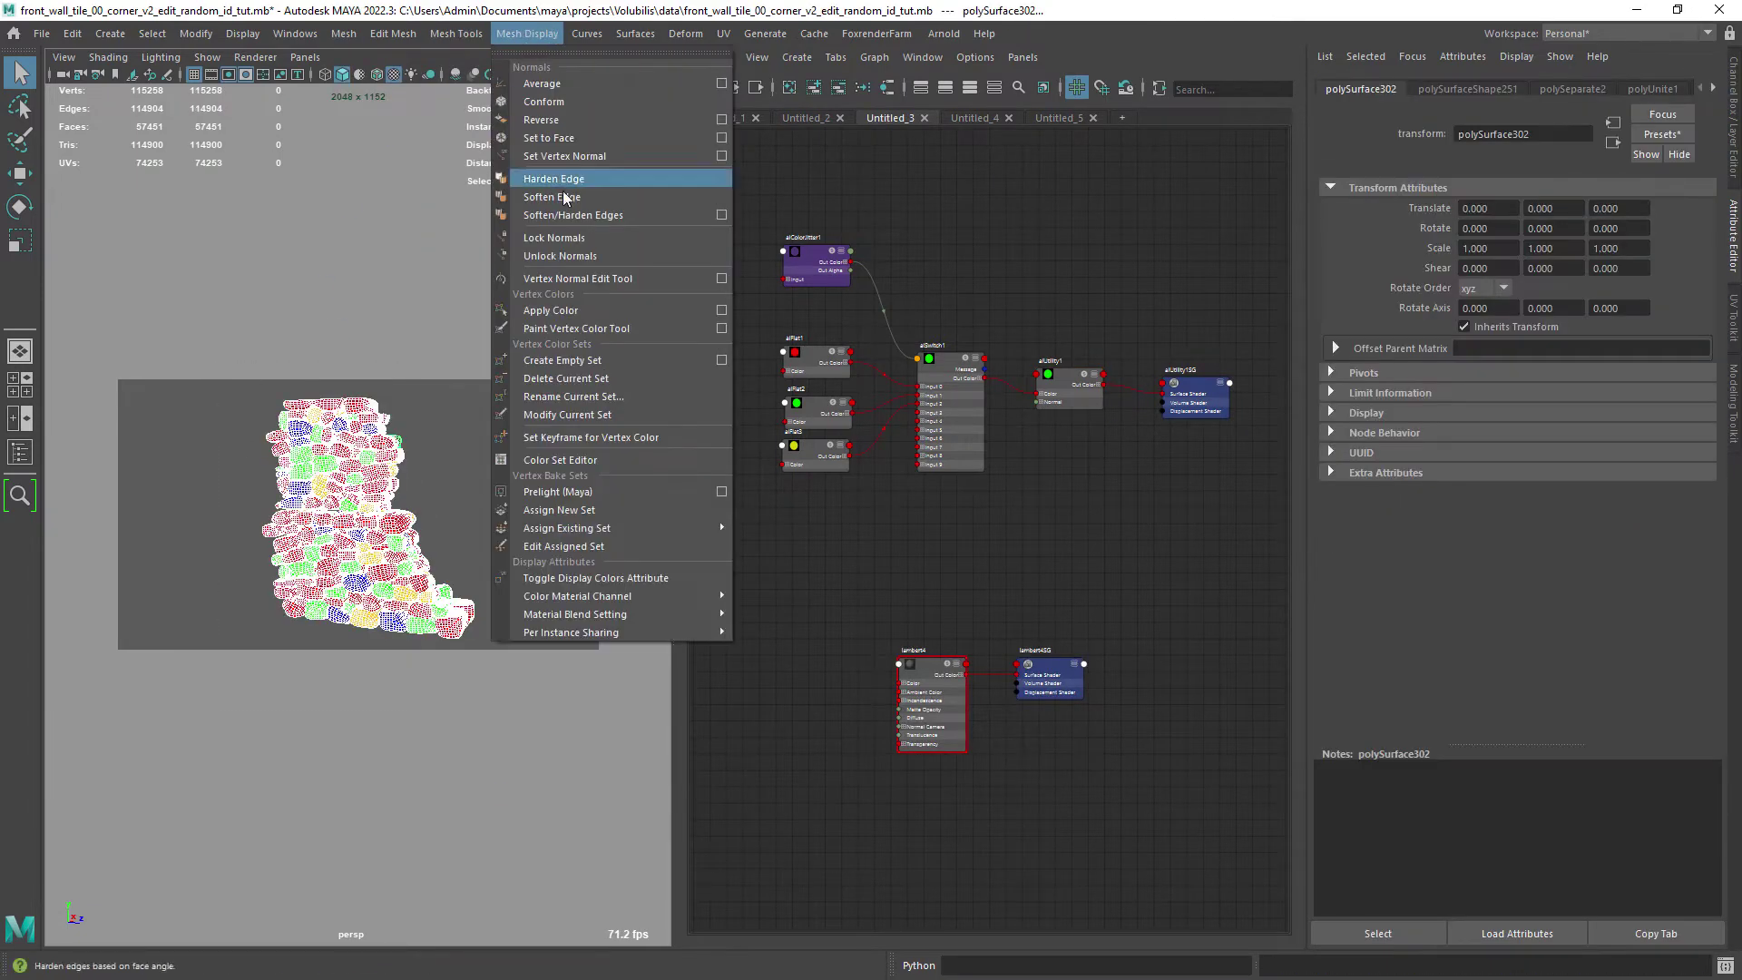
pyautogui.click(600, 376)
pyautogui.click(465, 446)
pyautogui.press('space')
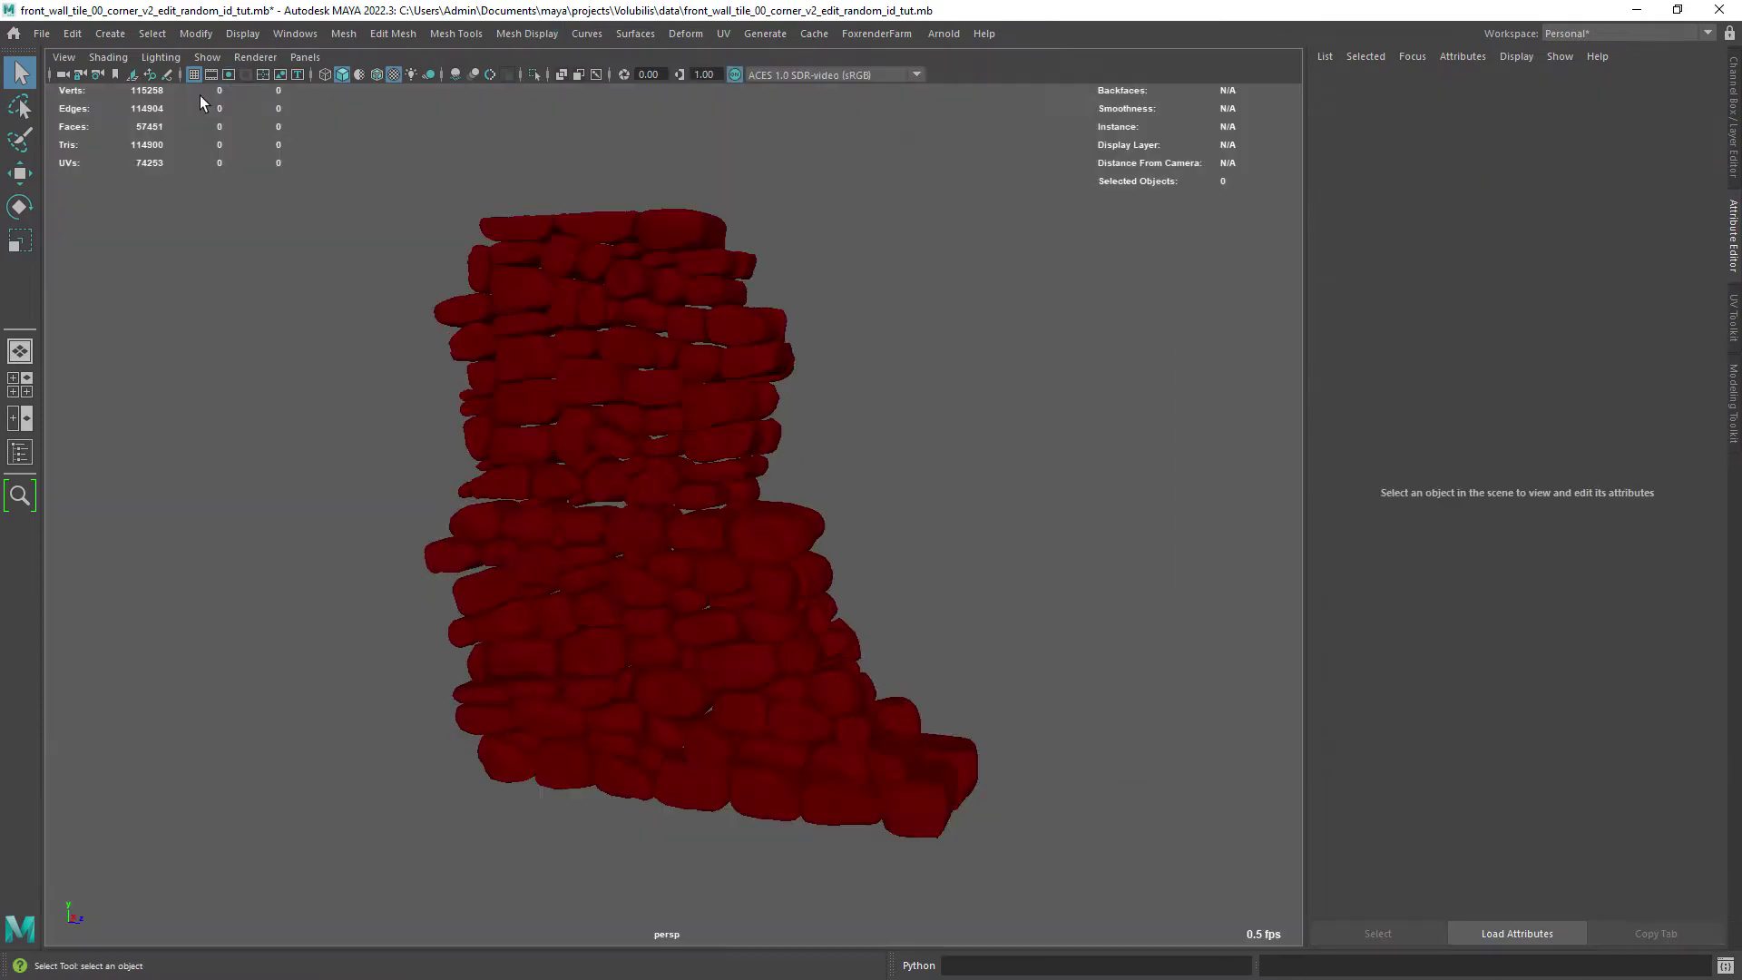
pyautogui.press('space')
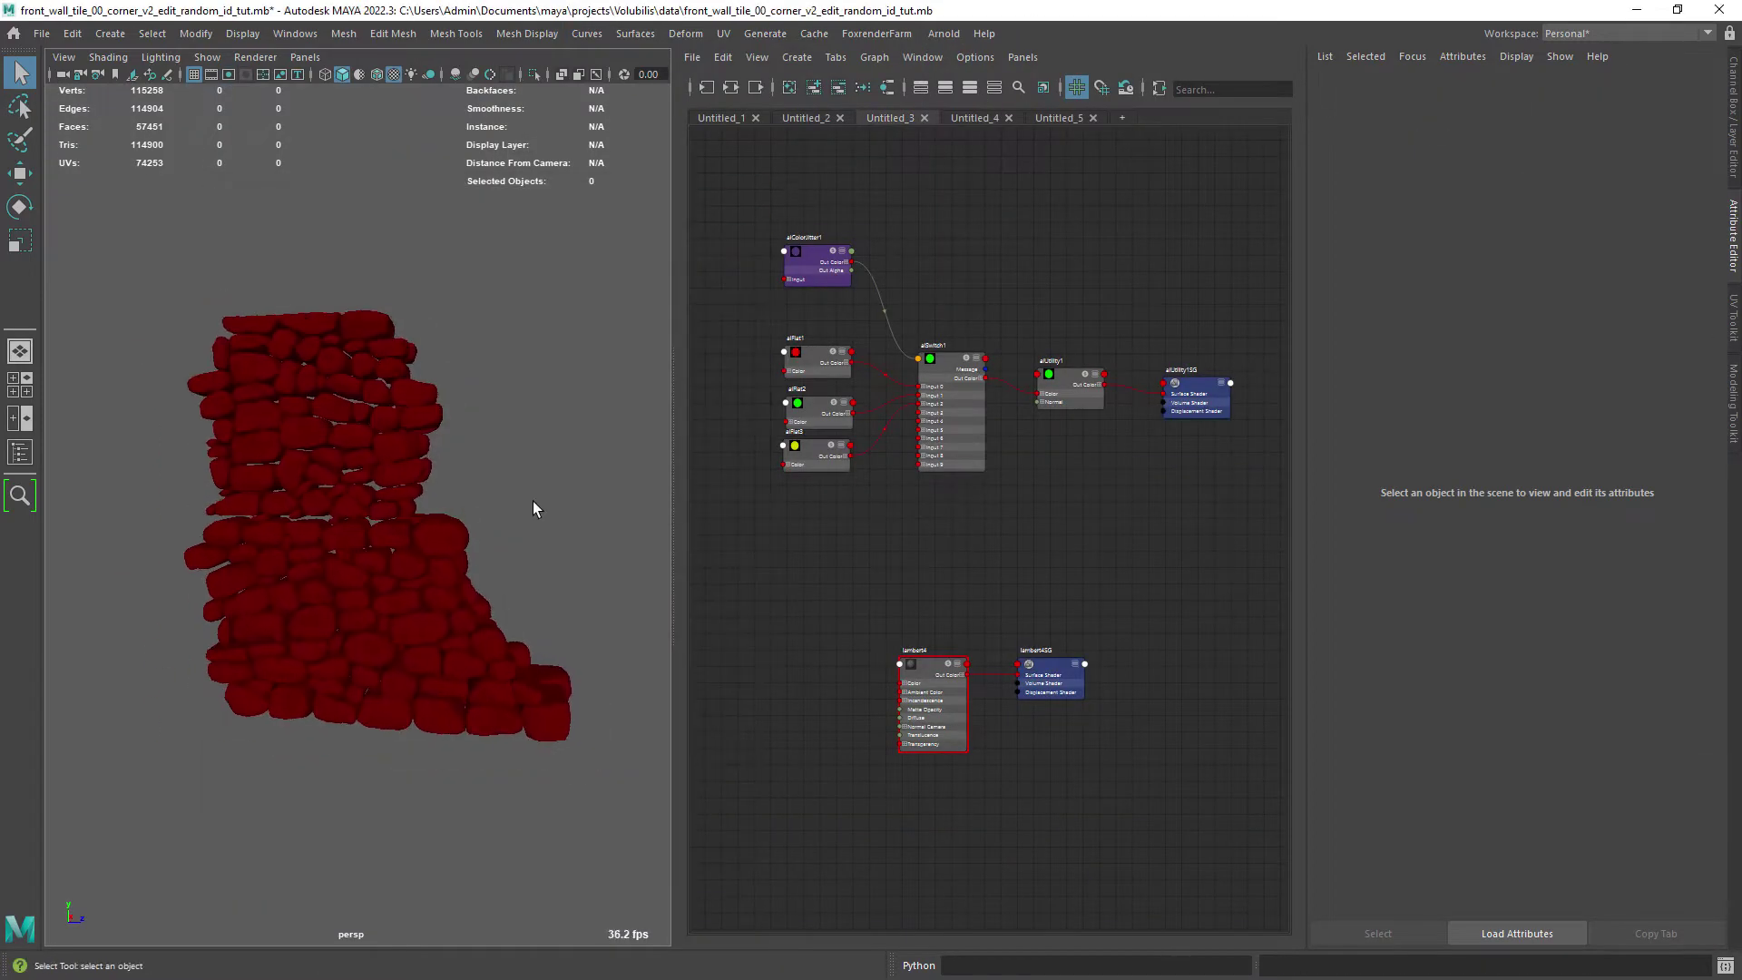
# - Assign a new aiStandardSurface material to all the stones
pyautogui.moveTo(144, 252); pyautogui.dragTo(622, 831)
pyautogui.rightClick(409, 484)
pyautogui.moveTo(407, 944)
pyautogui.click(568, 772)
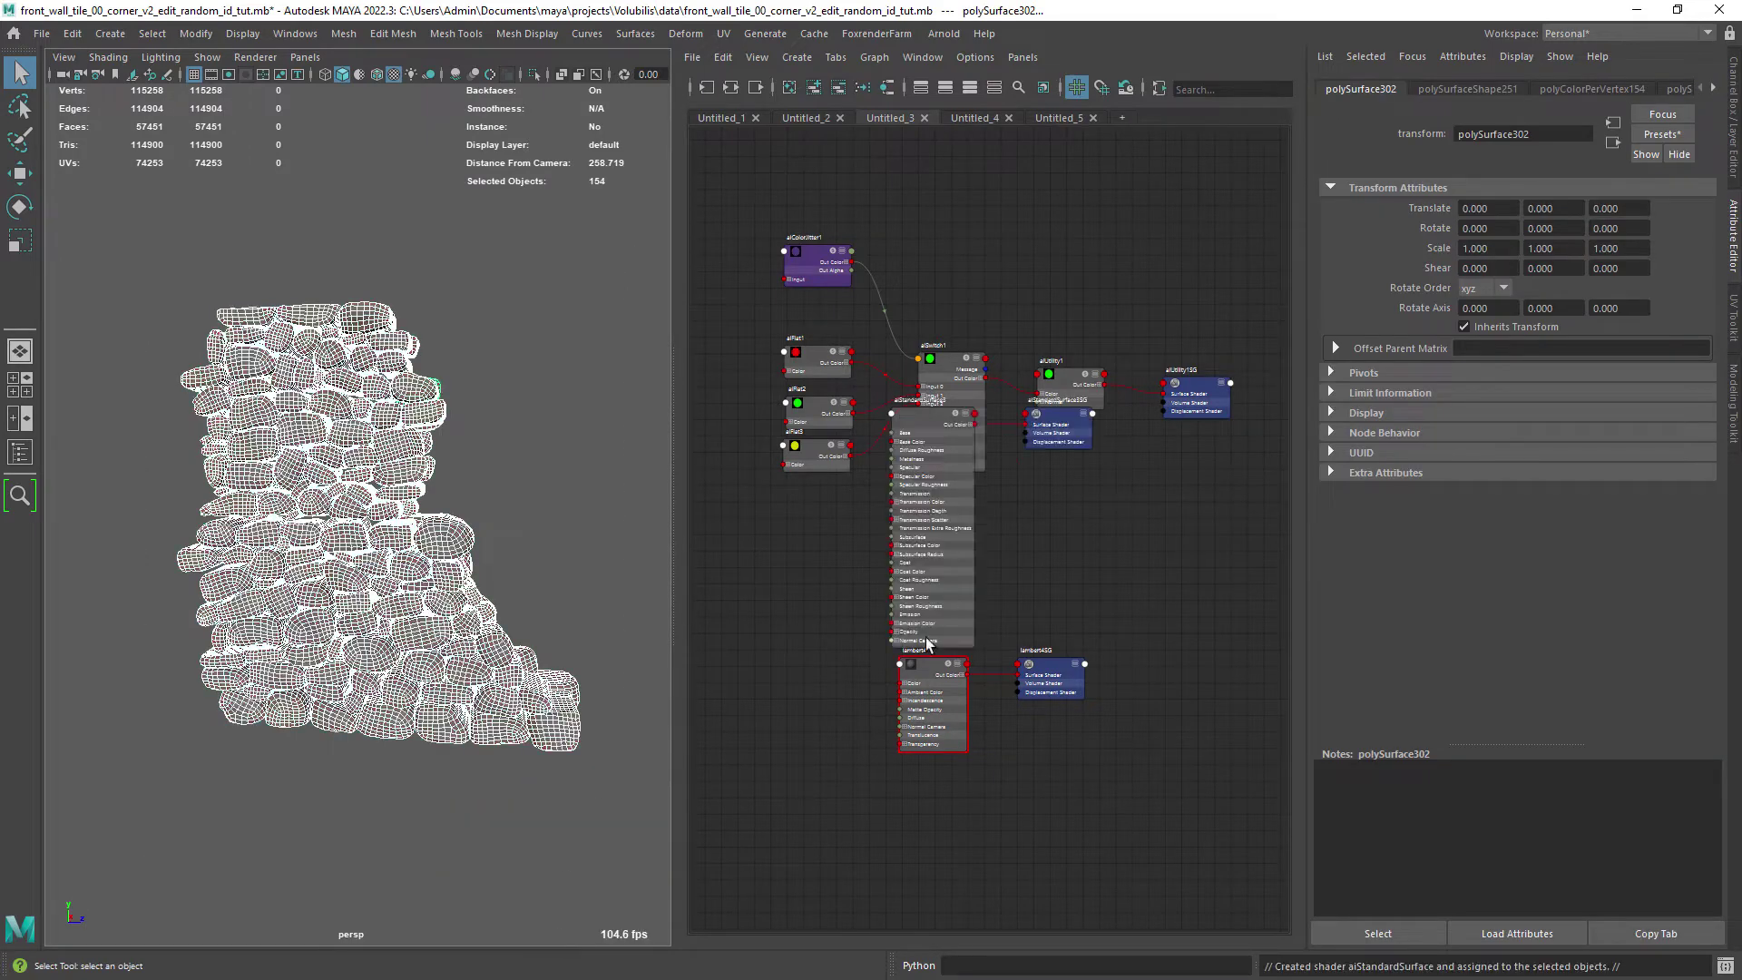
# - Spread out the Lambert and aiStandardSurface3 nodes in the graph so they no longer overlap other nodes
pyautogui.click(934, 691)
pyautogui.moveTo(934, 685); pyautogui.dragTo(808, 669)
pyautogui.moveTo(1018, 640); pyautogui.dragTo(909, 633)
pyautogui.moveTo(1111, 608); pyautogui.dragTo(1120, 602)
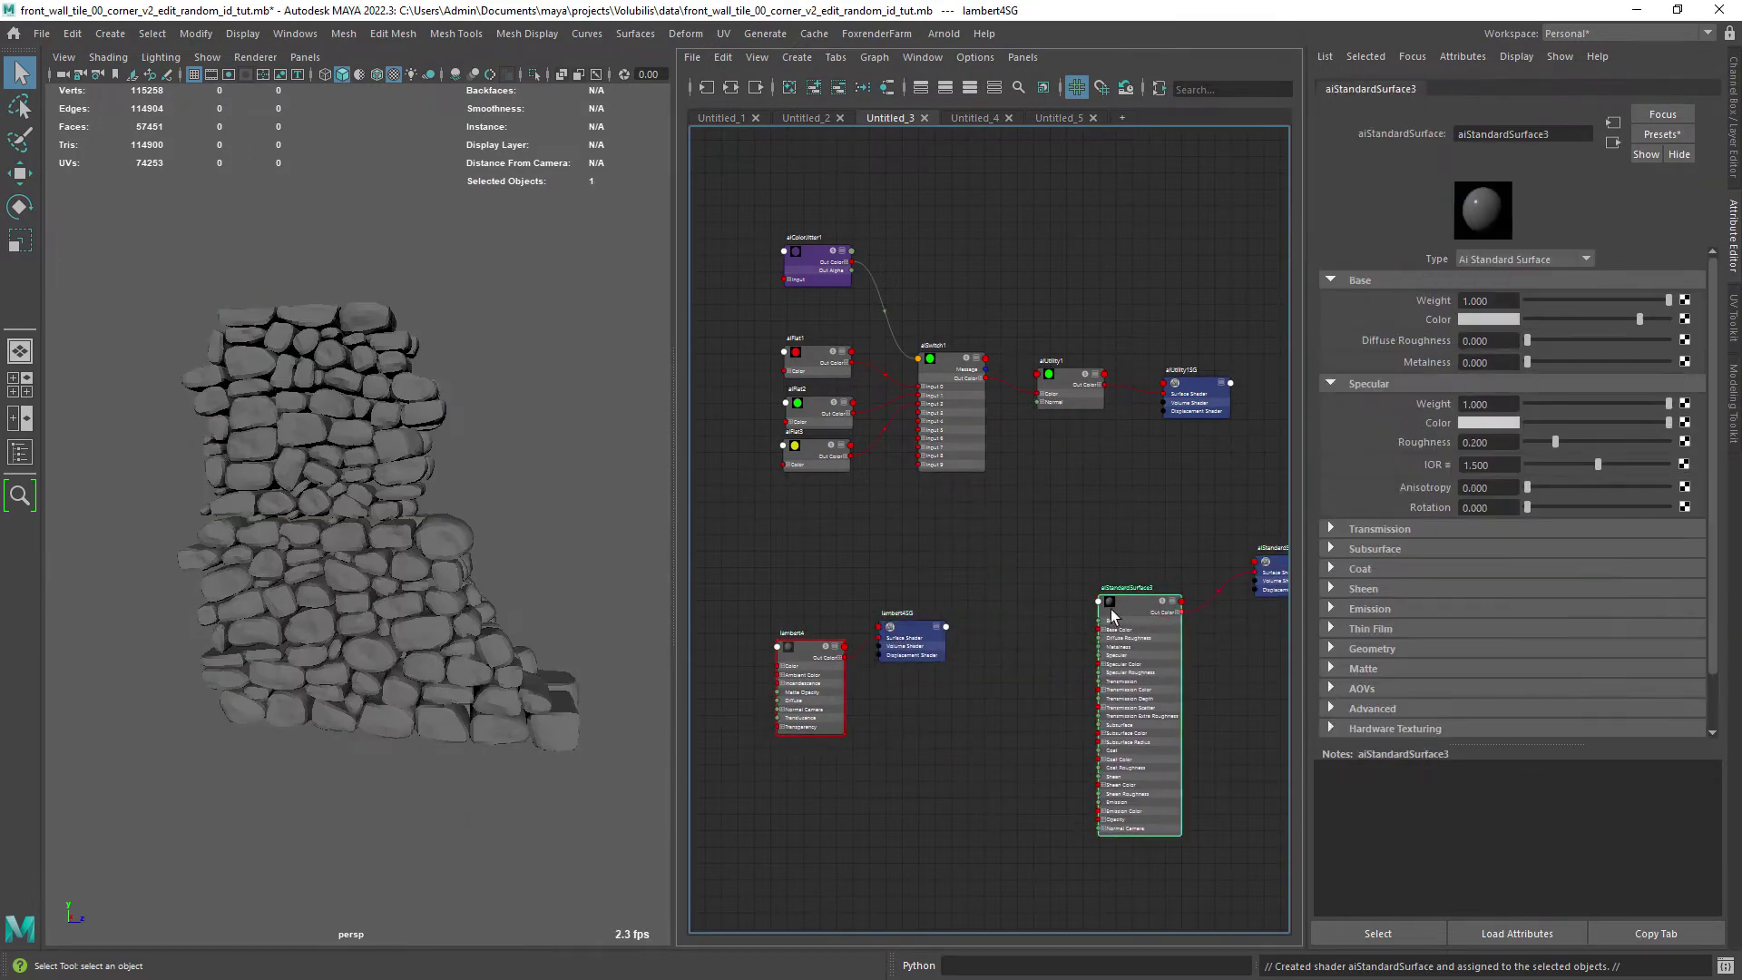
# - Add an aiUserDataColor node to the graph beside aiStandardSurface3
pyautogui.click(1013, 669)
pyautogui.scroll(2, 1011, 670)
pyautogui.keyDown('alt'); pyautogui.moveTo(1010, 670); pyautogui.dragTo(852, 654, button='middle'); pyautogui.keyUp('alt')
pyautogui.press('Tab')
pyautogui.write('aiuser')
pyautogui.press('Down')
pyautogui.press('Return')
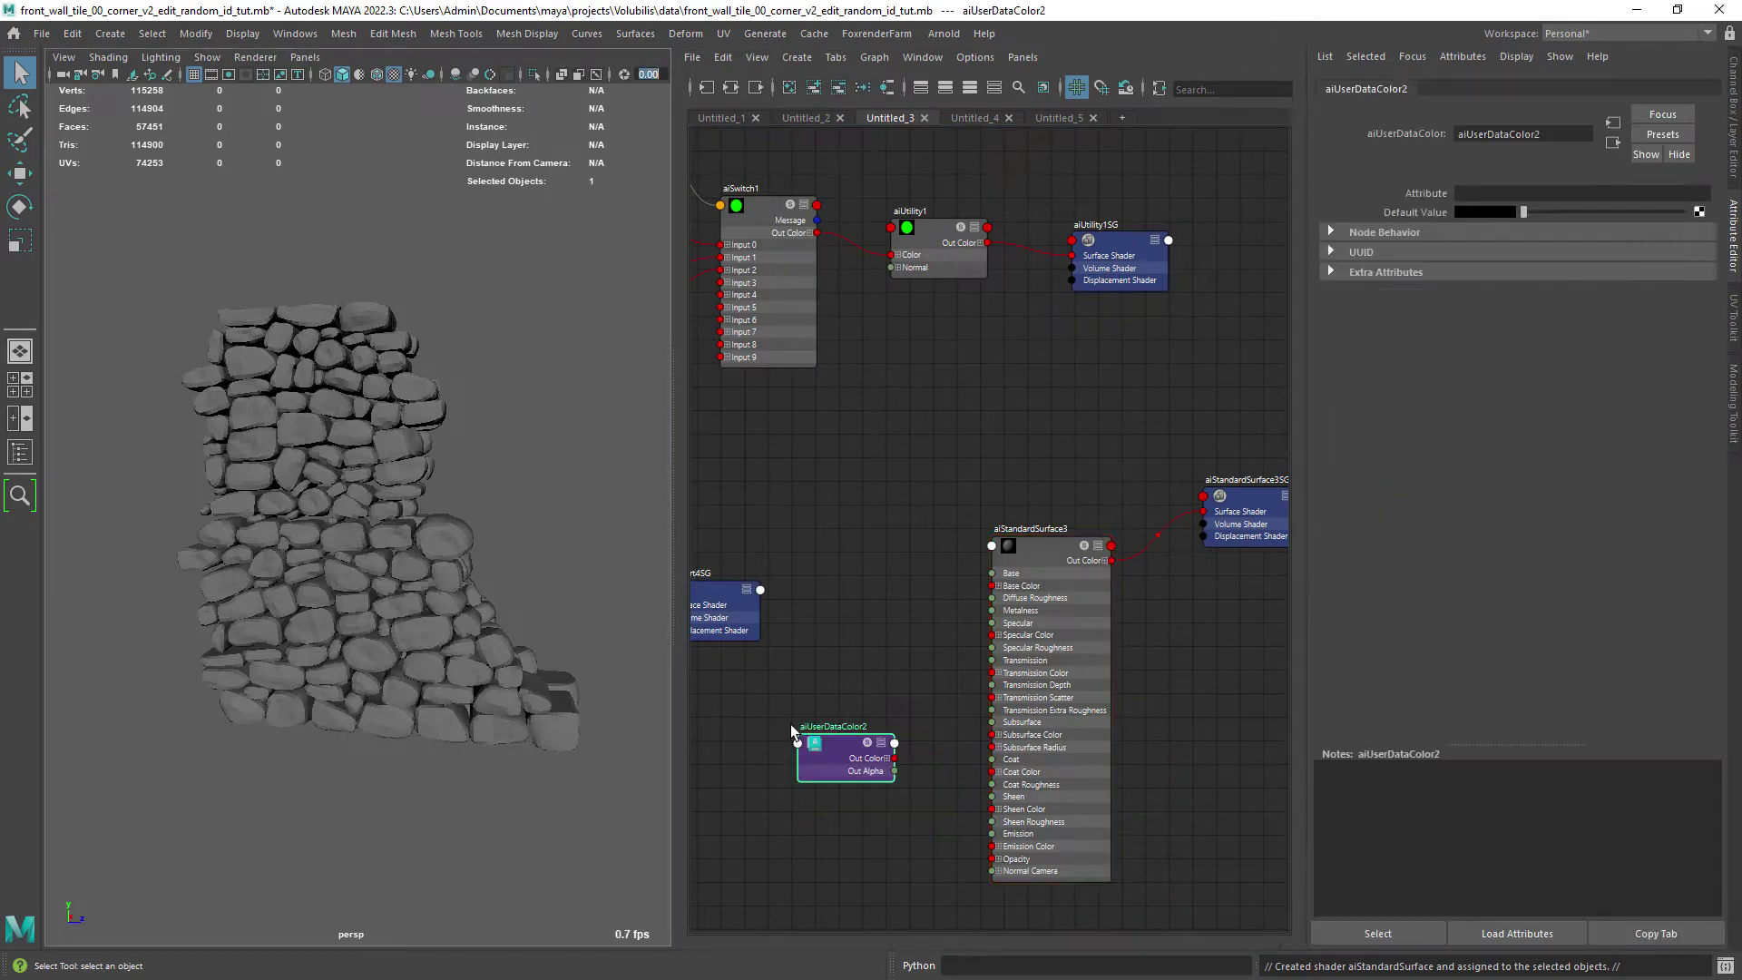
# - Connect the Out Color of aiUserDataColor2 to the Base Color of aiStandardSurface3
pyautogui.click(1044, 546)
pyautogui.moveTo(895, 758); pyautogui.dragTo(992, 586)
pyautogui.moveTo(844, 742); pyautogui.dragTo(826, 718)
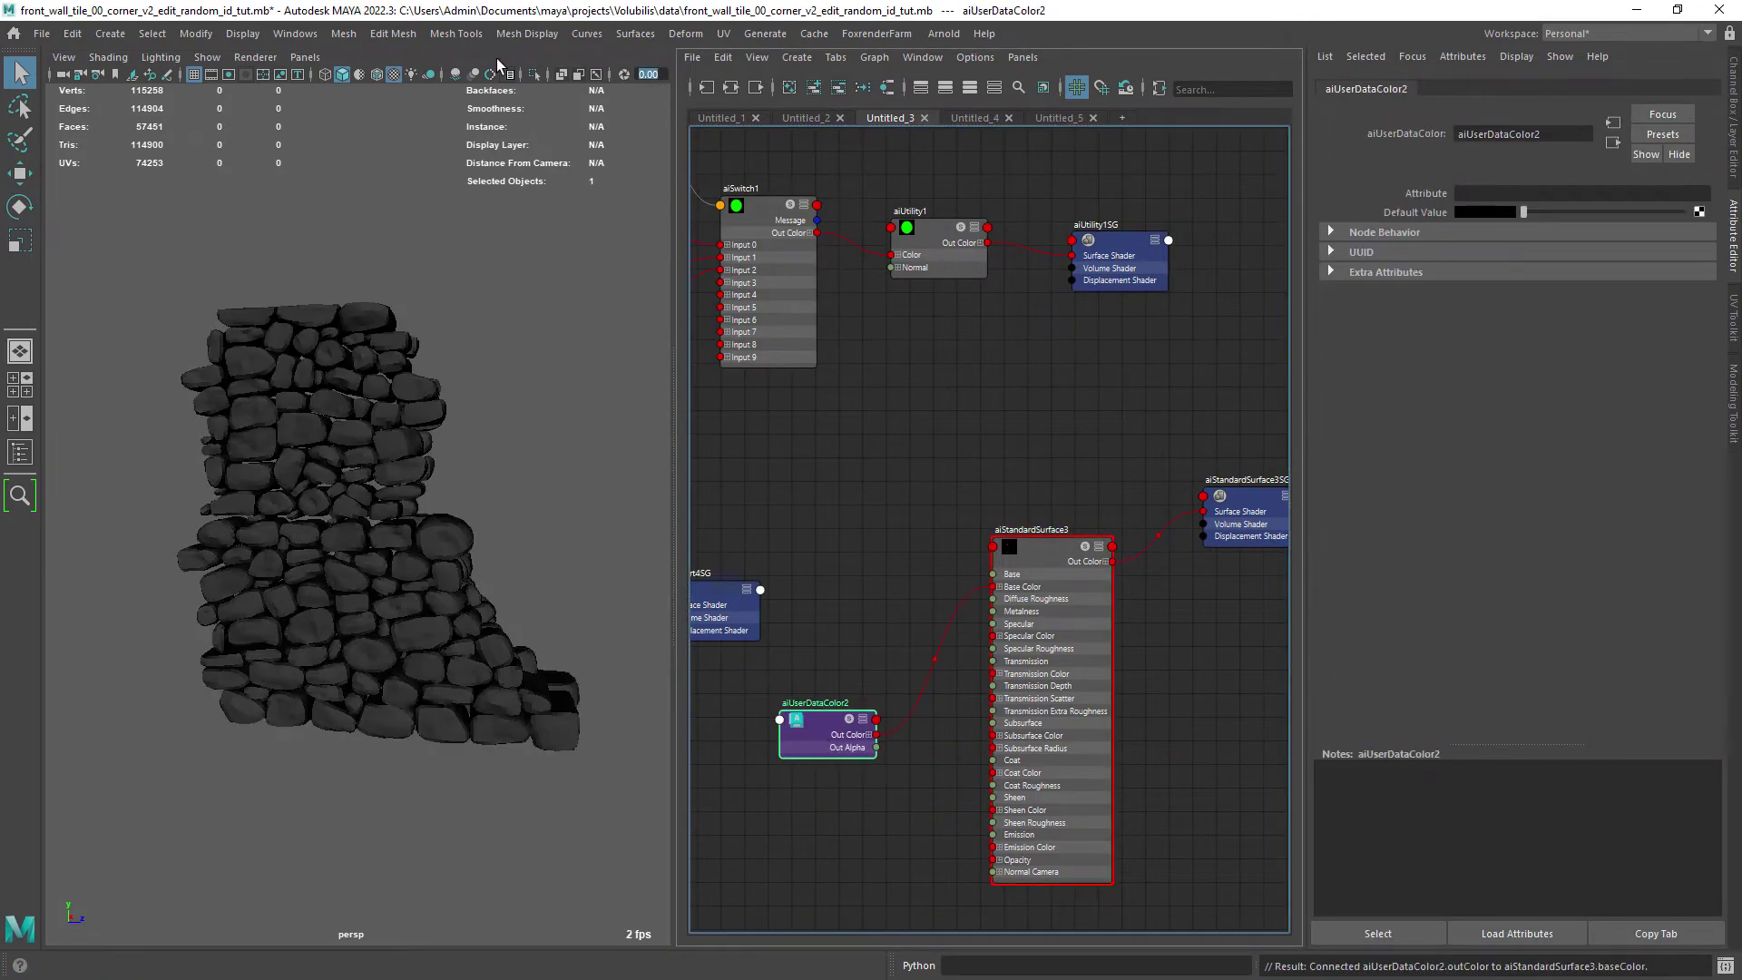
# - Check the name of the stones' color set in the Color Set Editor with the stones shown in wireframe
pyautogui.click(387, 358)
pyautogui.press('4')
pyautogui.click(526, 33)
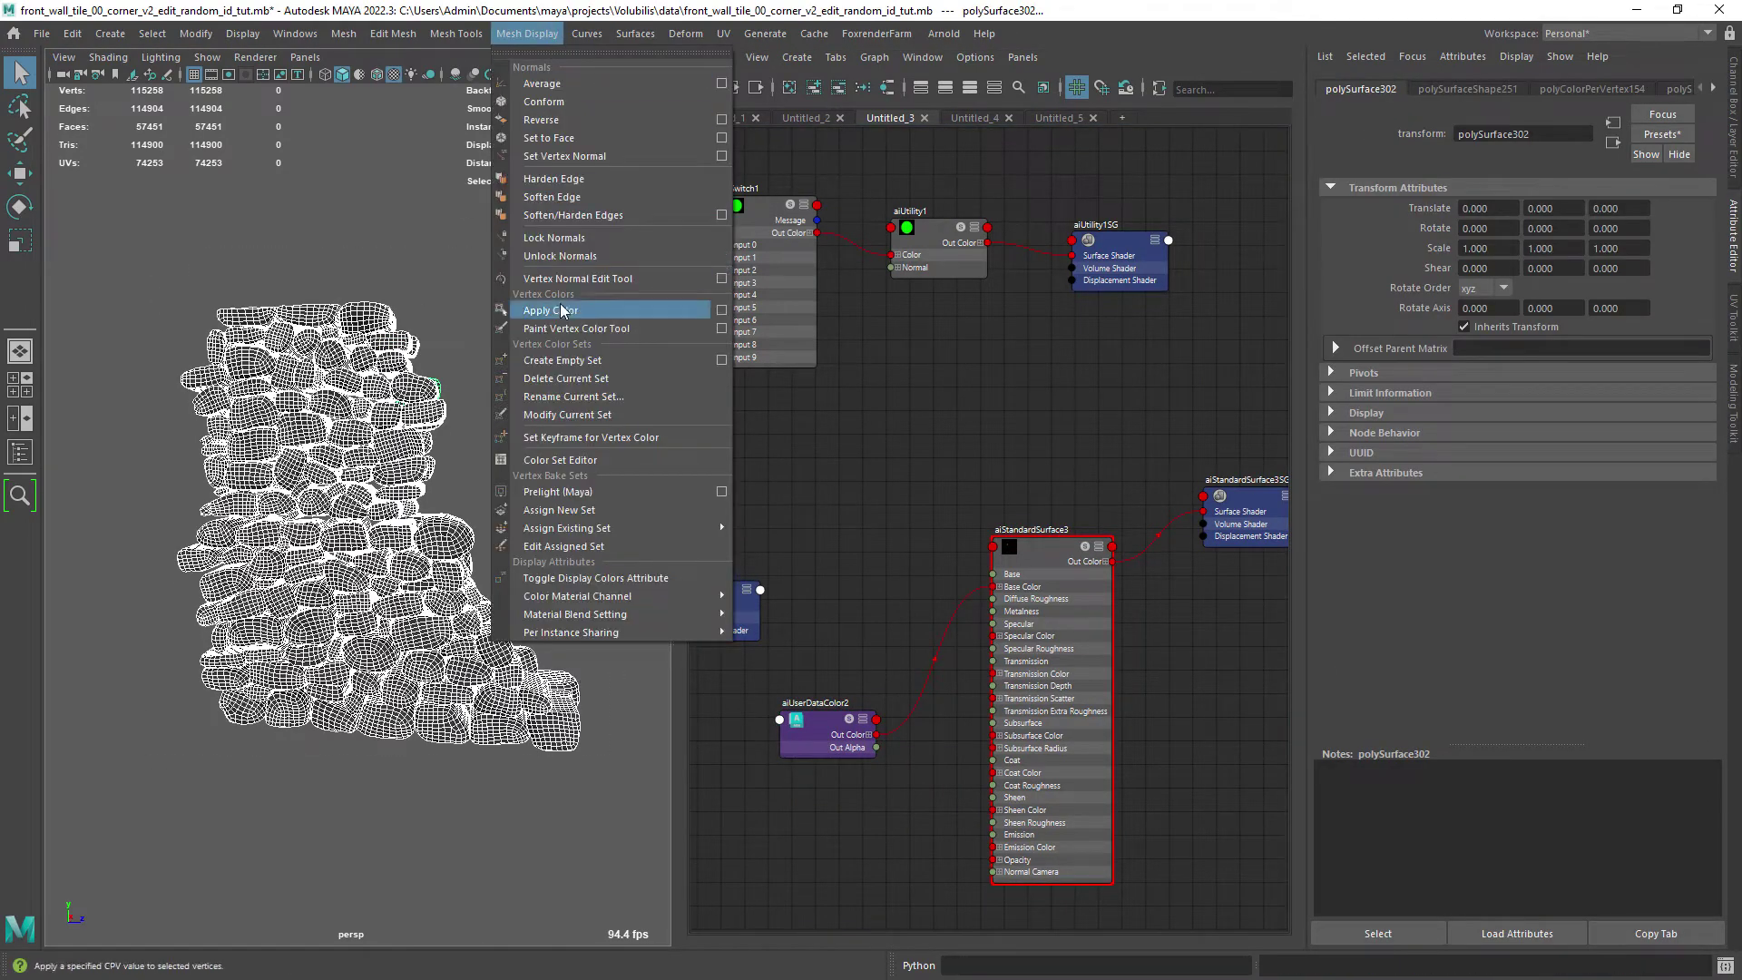
pyautogui.click(560, 460)
pyautogui.click(614, 390)
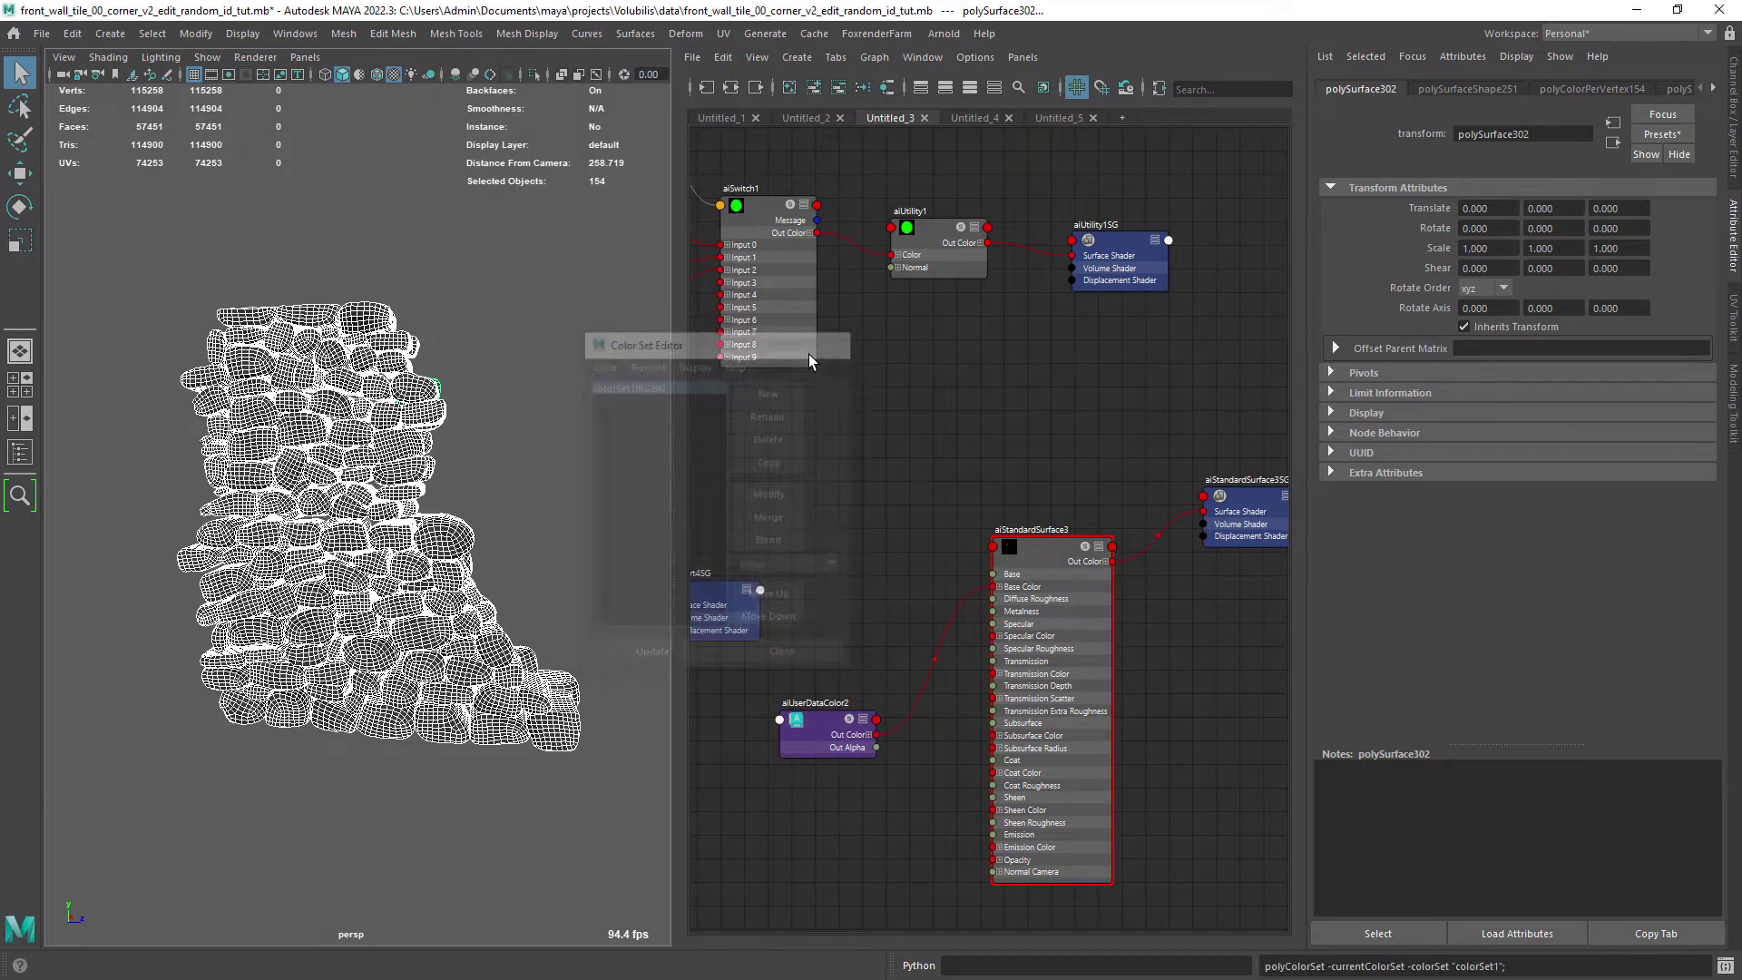
# - Set the Attribute of the aiUserDataColor2 node to colorSet1
pyautogui.click(824, 724)
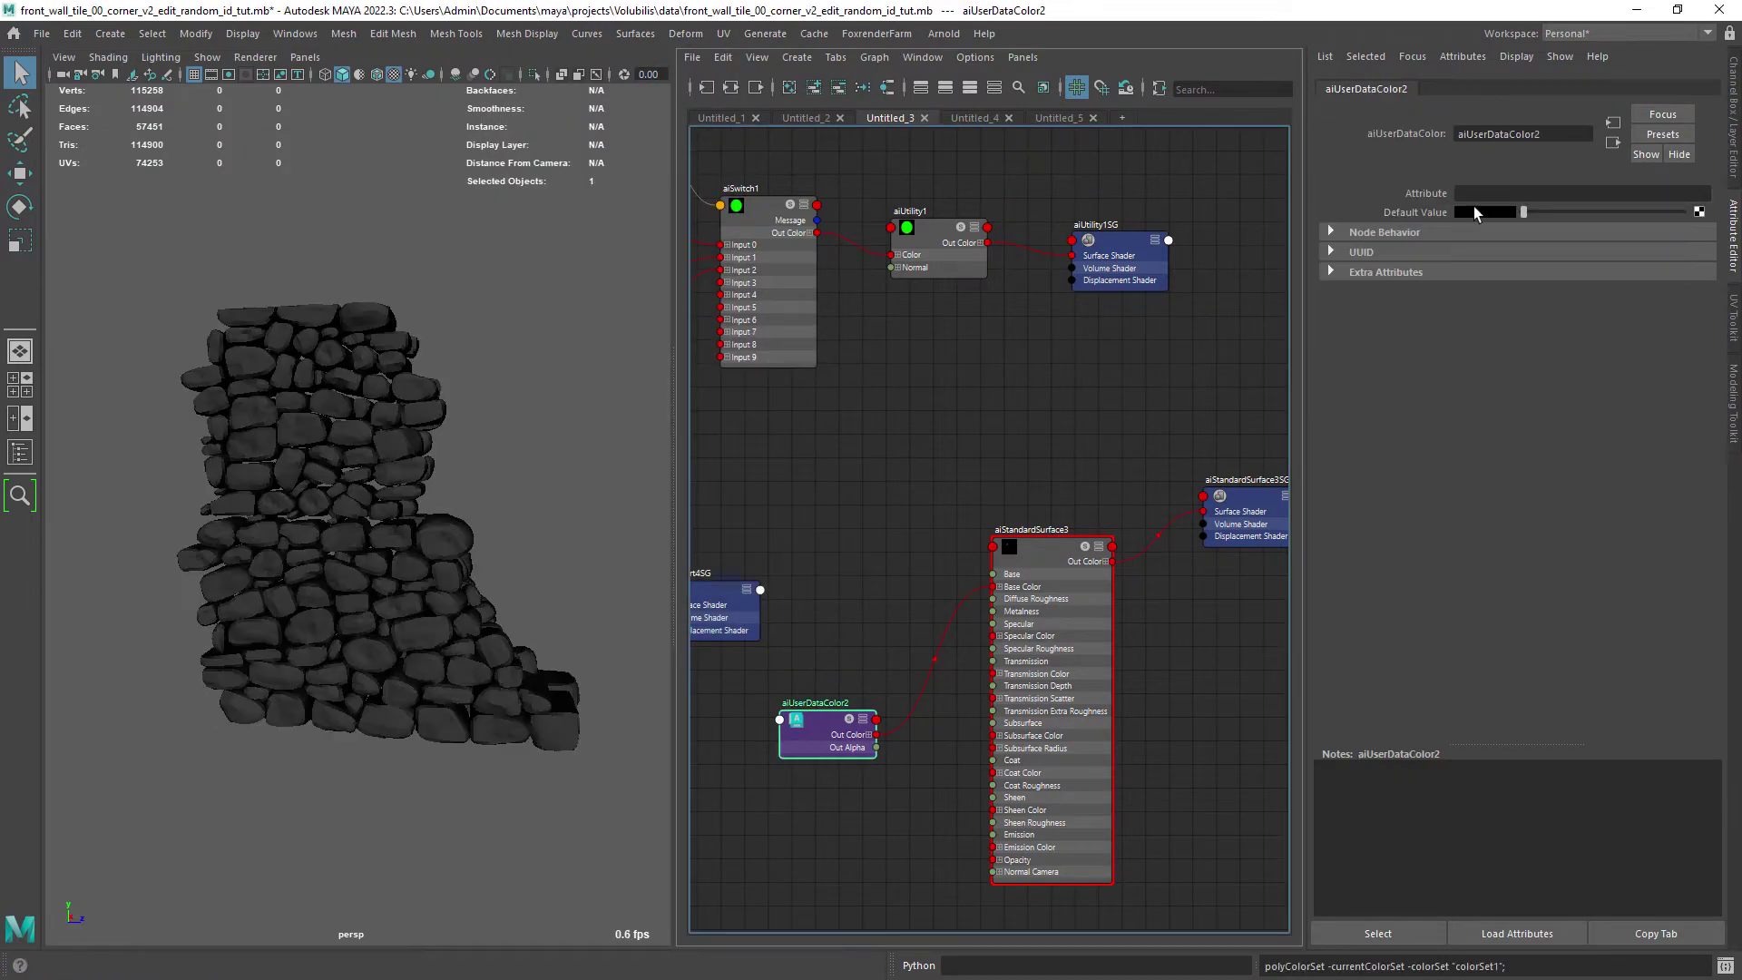
pyautogui.click(1473, 195)
pyautogui.write('colorSet')
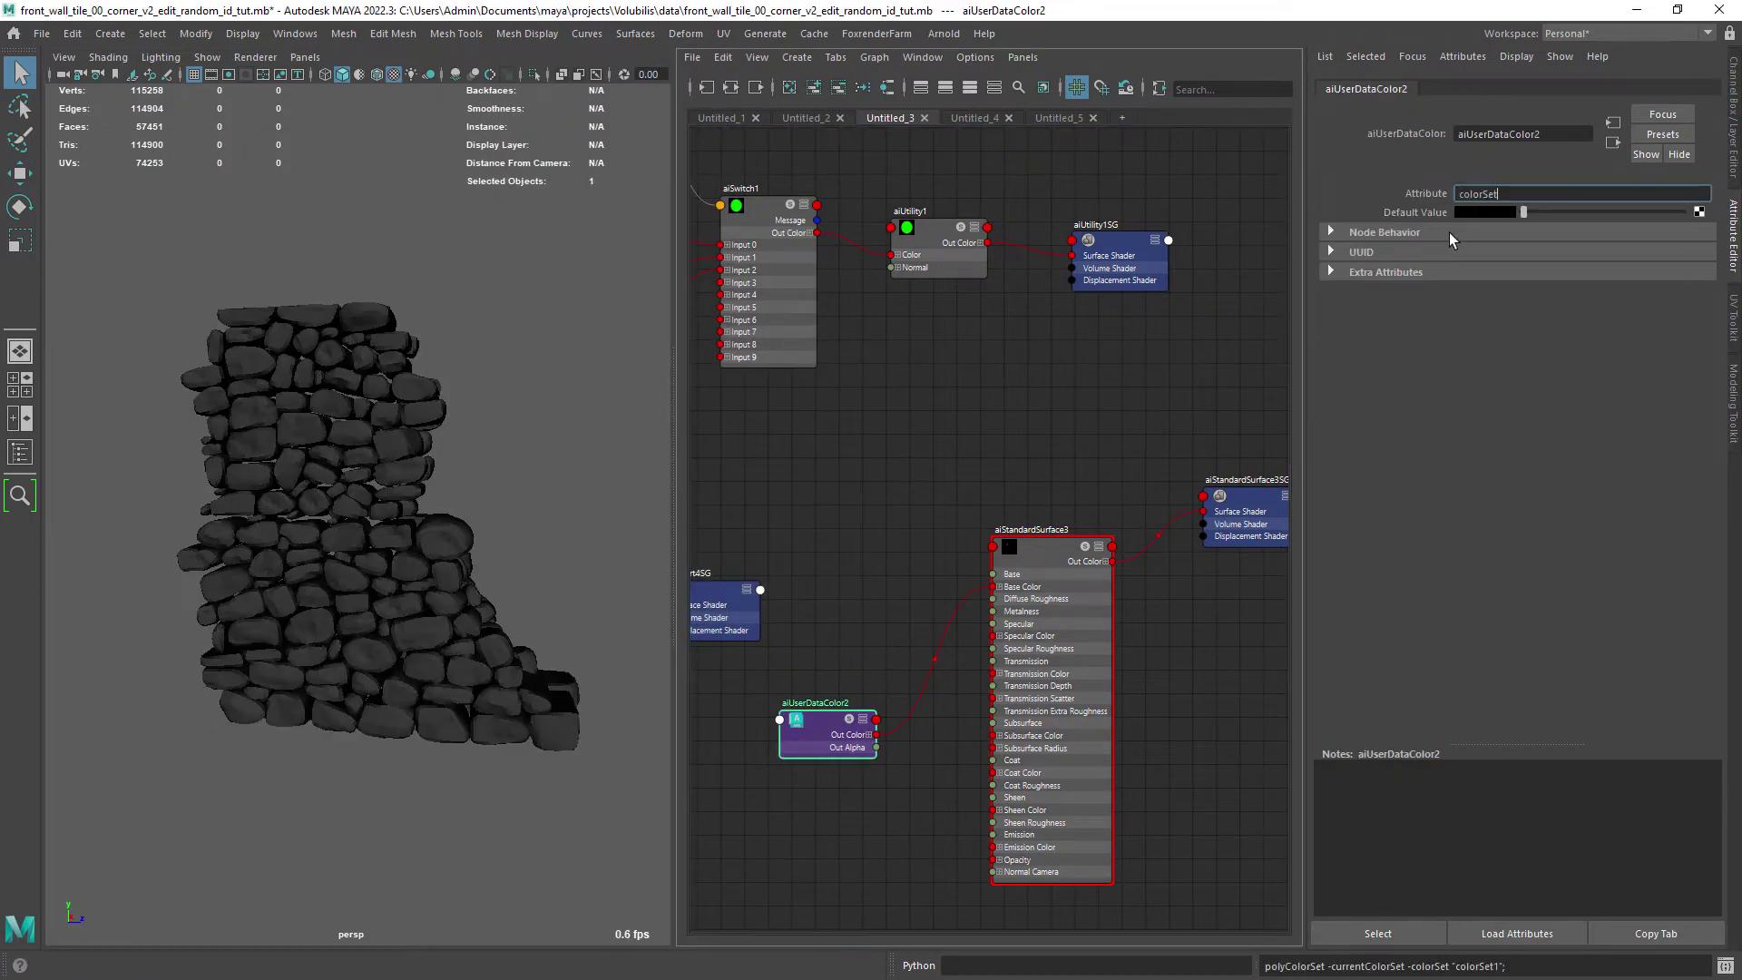
pyautogui.write('1')
pyautogui.press('Return')
# - Combine all the stones of the wall into a single mesh
pyautogui.moveTo(125, 264); pyautogui.dragTo(553, 763)
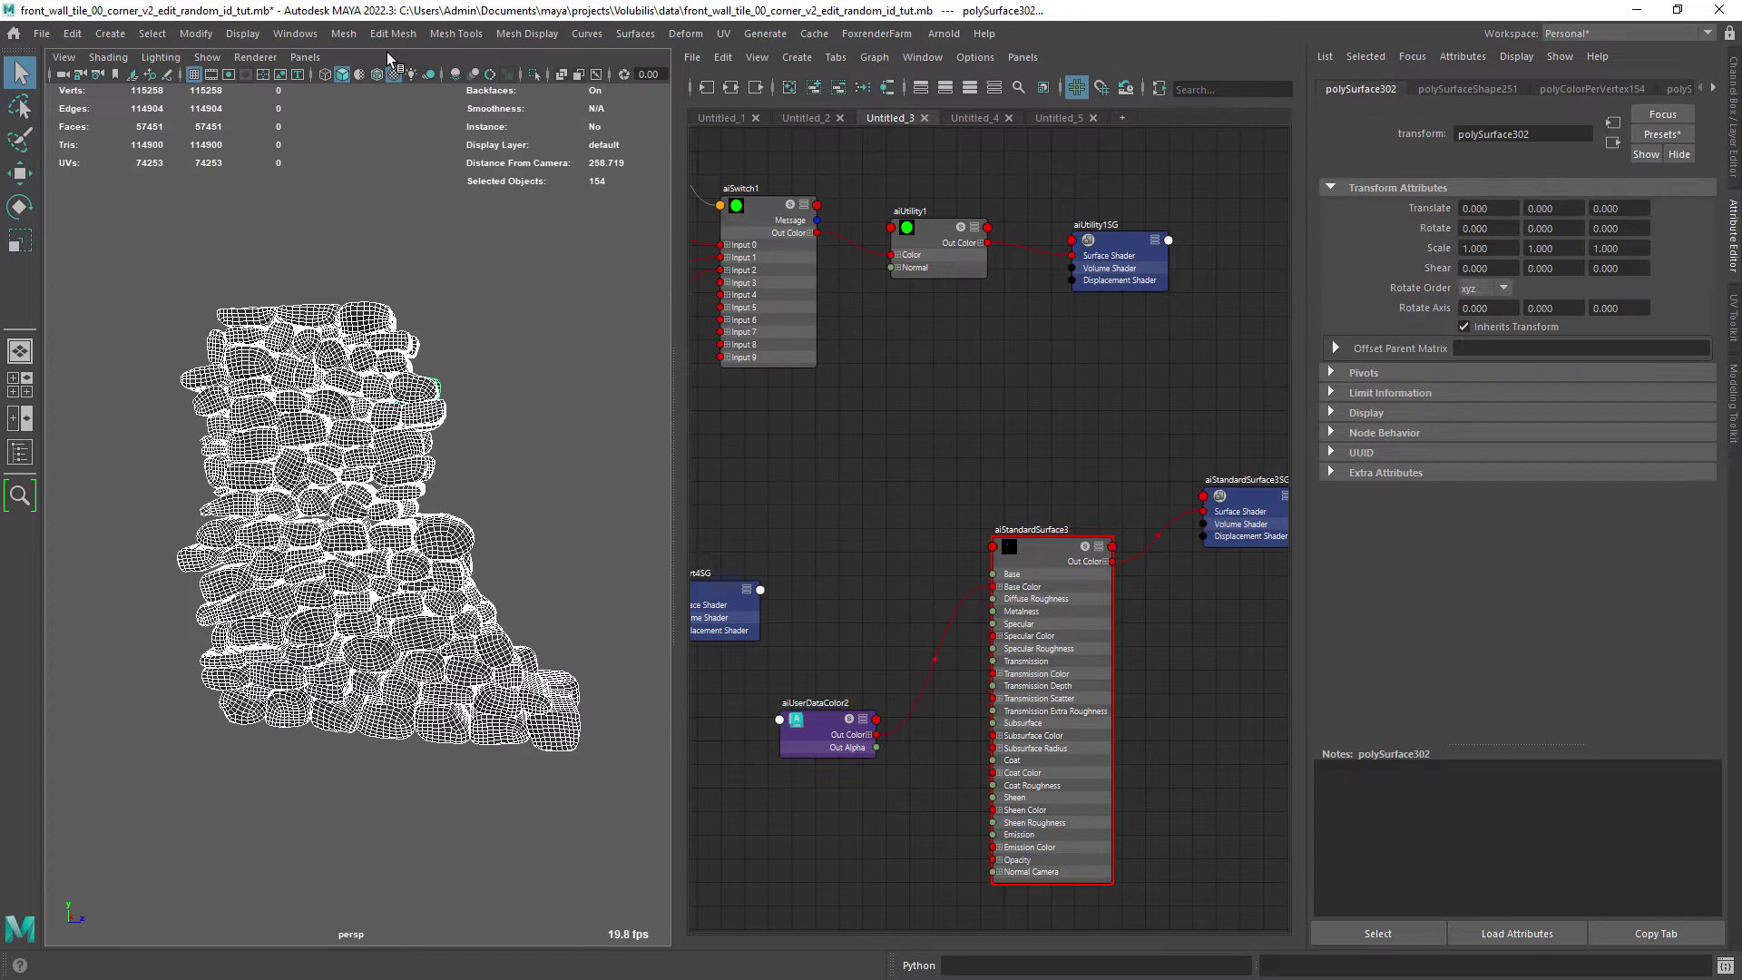
pyautogui.click(344, 33)
pyautogui.click(390, 139)
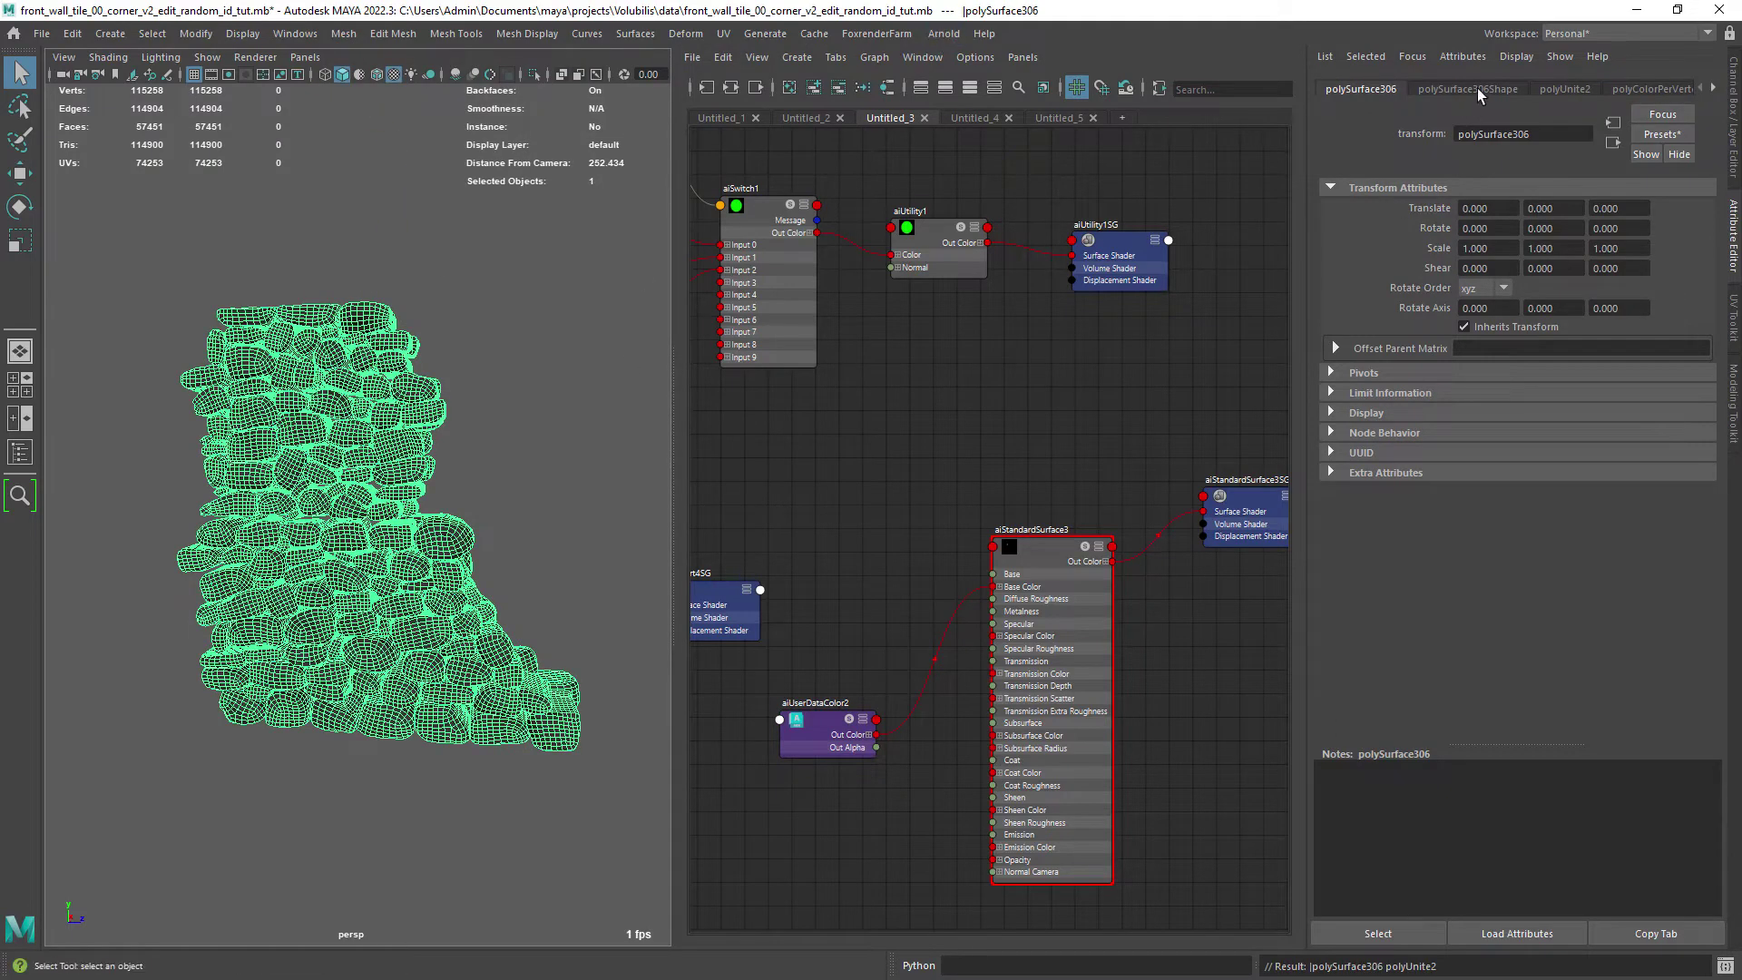
# - Enable Export Vertex Colors in the Arnold settings of the combined wall's shape node
pyautogui.click(1478, 96)
pyautogui.scroll(2, 1449, 316)
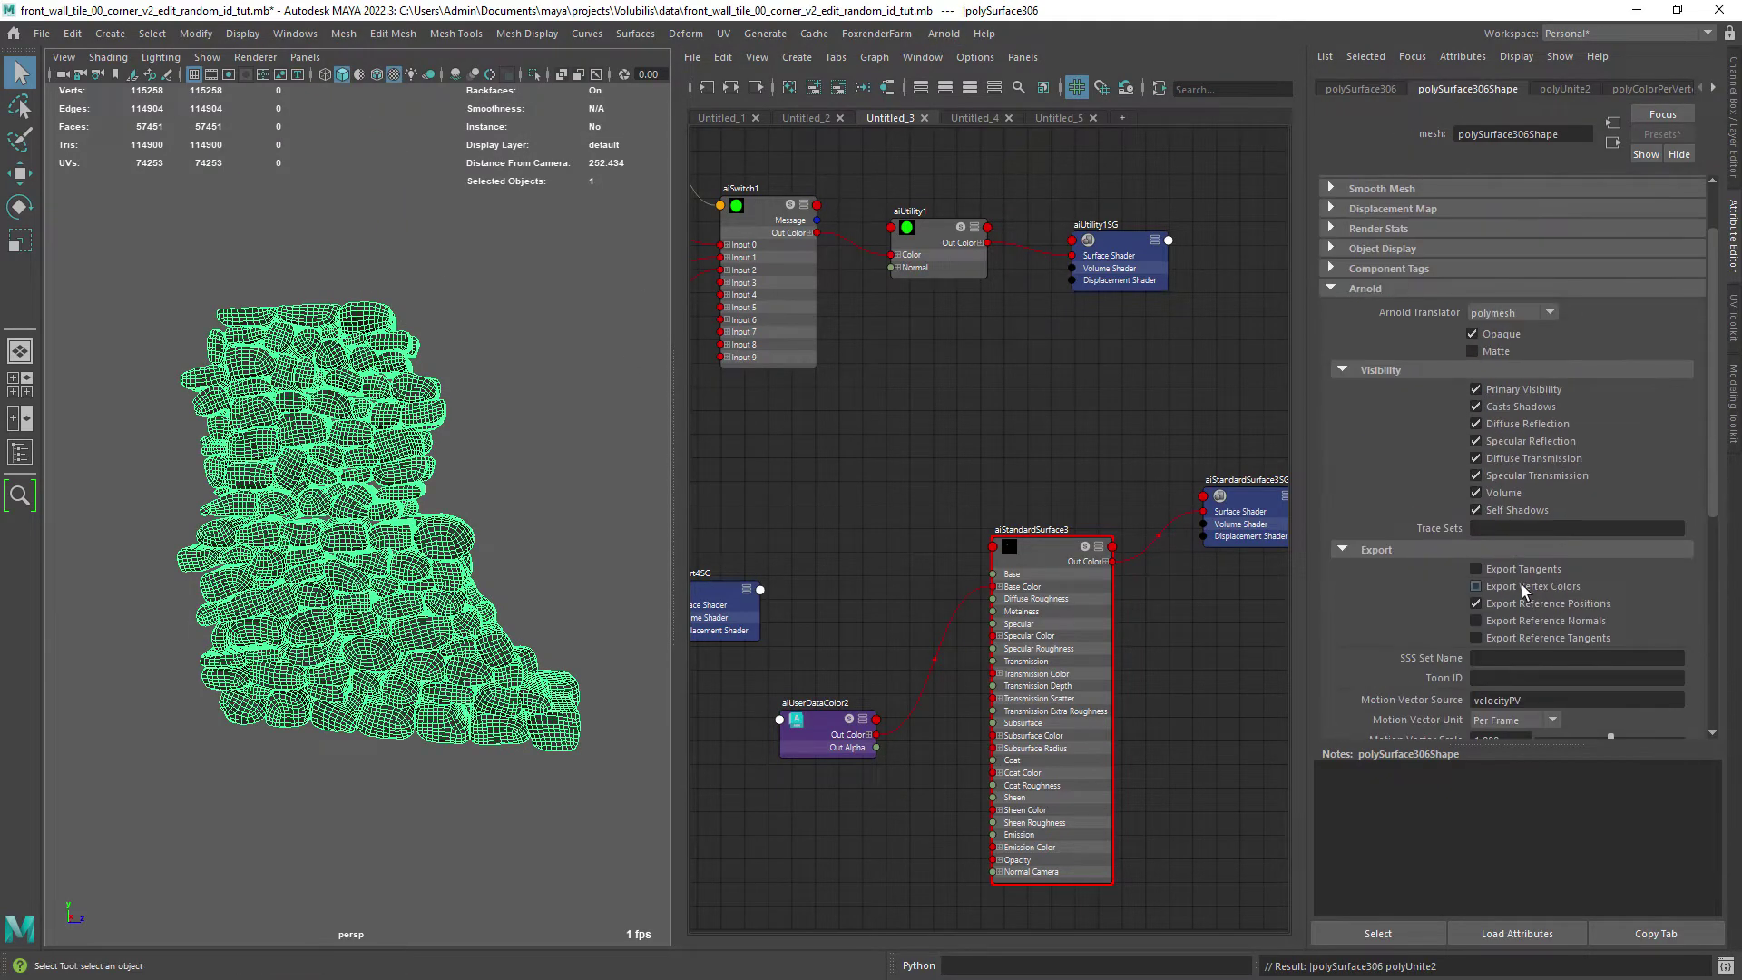
pyautogui.click(1522, 589)
# - Render the combined wall in the Arnold RenderView to check its vertex colors, restarting the render once, and close the view
pyautogui.click(944, 34)
pyautogui.click(989, 96)
pyautogui.click(672, 241)
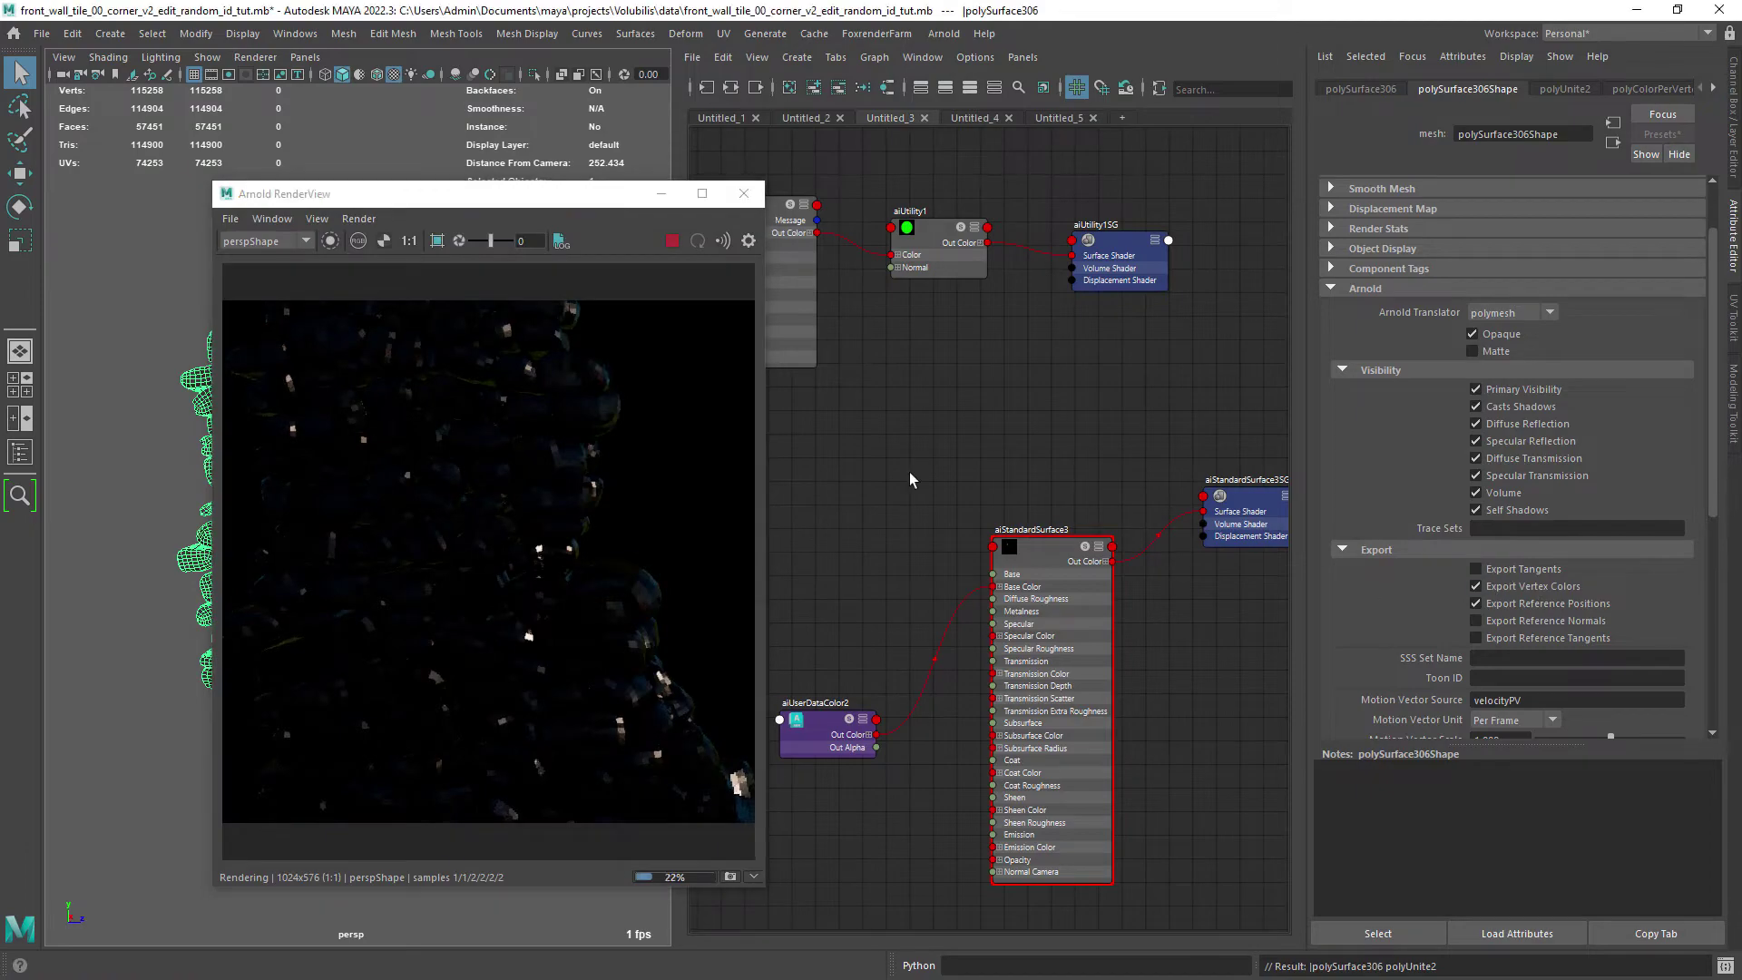
pyautogui.click(672, 242)
pyautogui.click(741, 196)
pyautogui.click(943, 34)
pyautogui.click(987, 95)
pyautogui.click(672, 241)
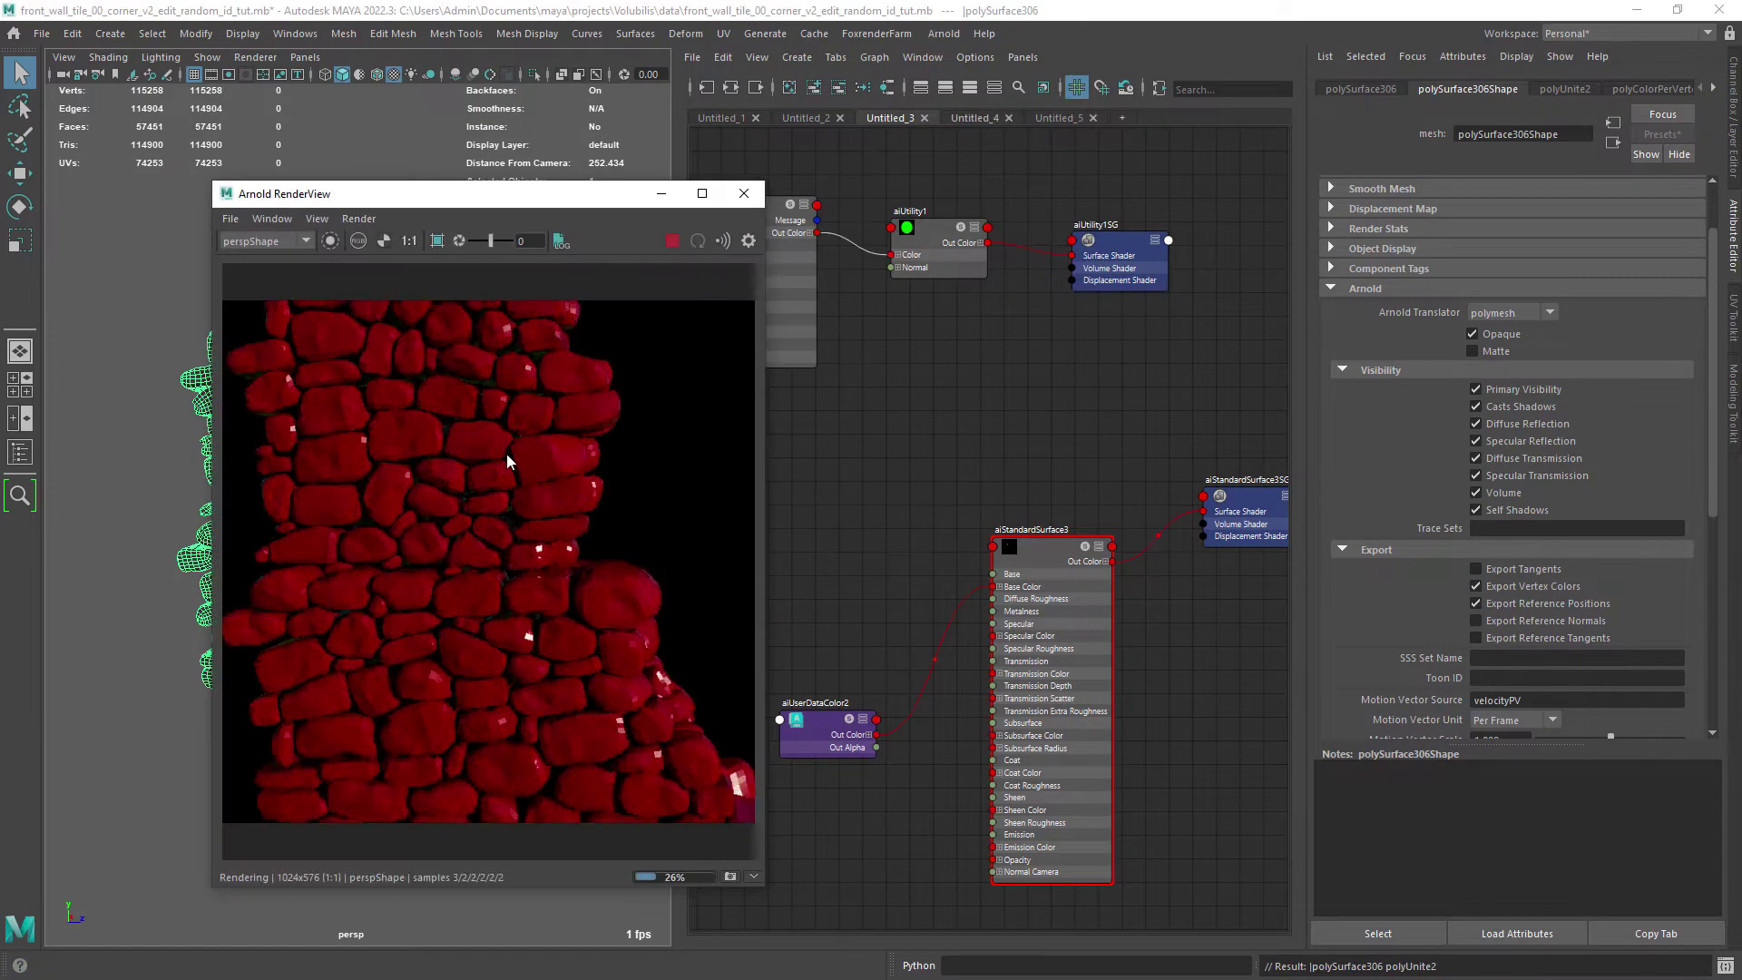
pyautogui.click(744, 193)
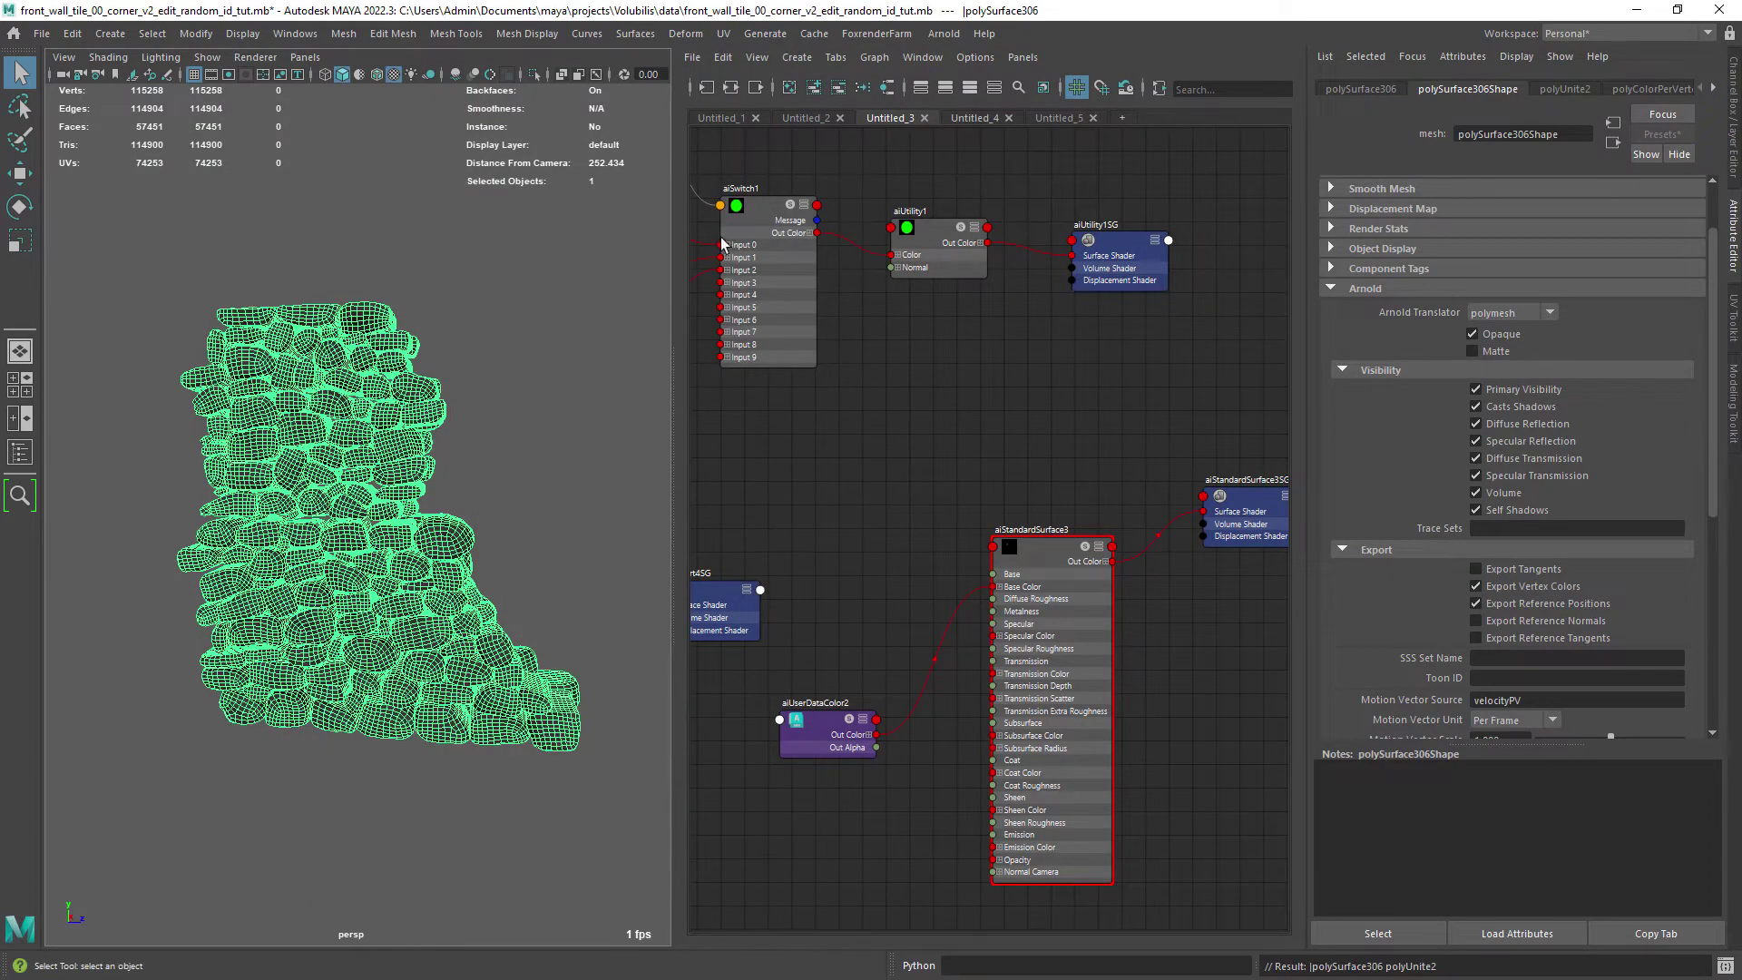
# - Open the Script Editor, enlarge its code area and read through the Python script that colors random stone selections with polyColorPerVertex
pyautogui.click(1724, 964)
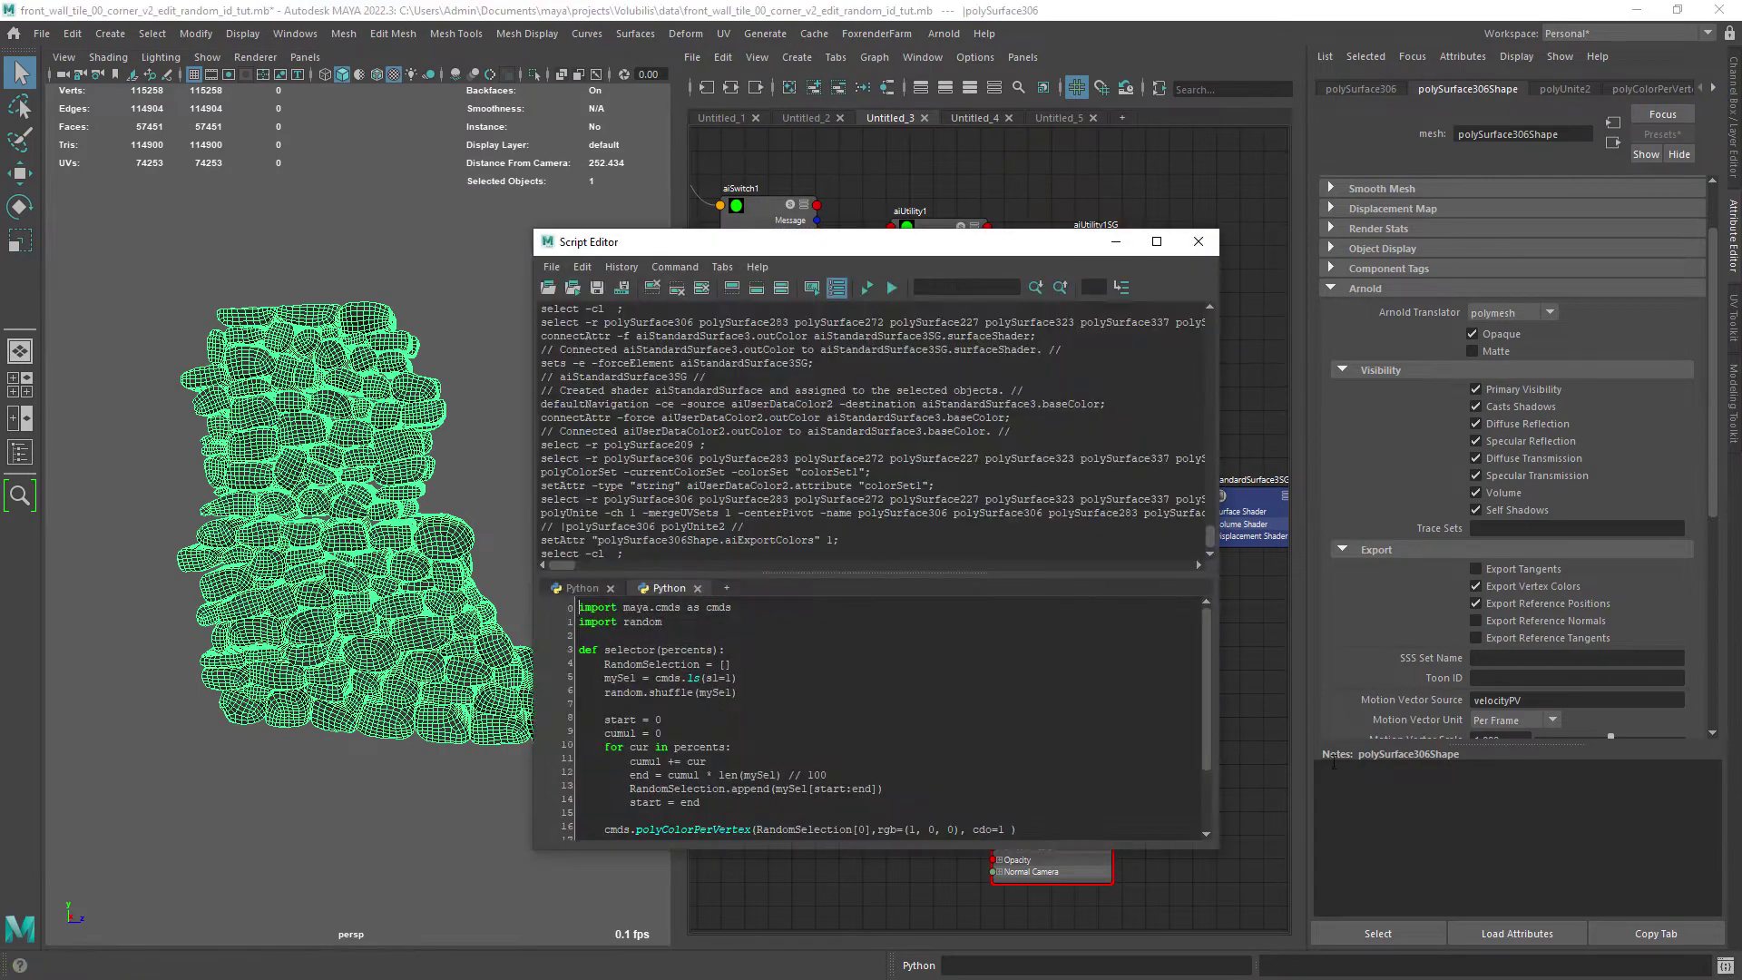
pyautogui.moveTo(801, 572); pyautogui.dragTo(800, 356)
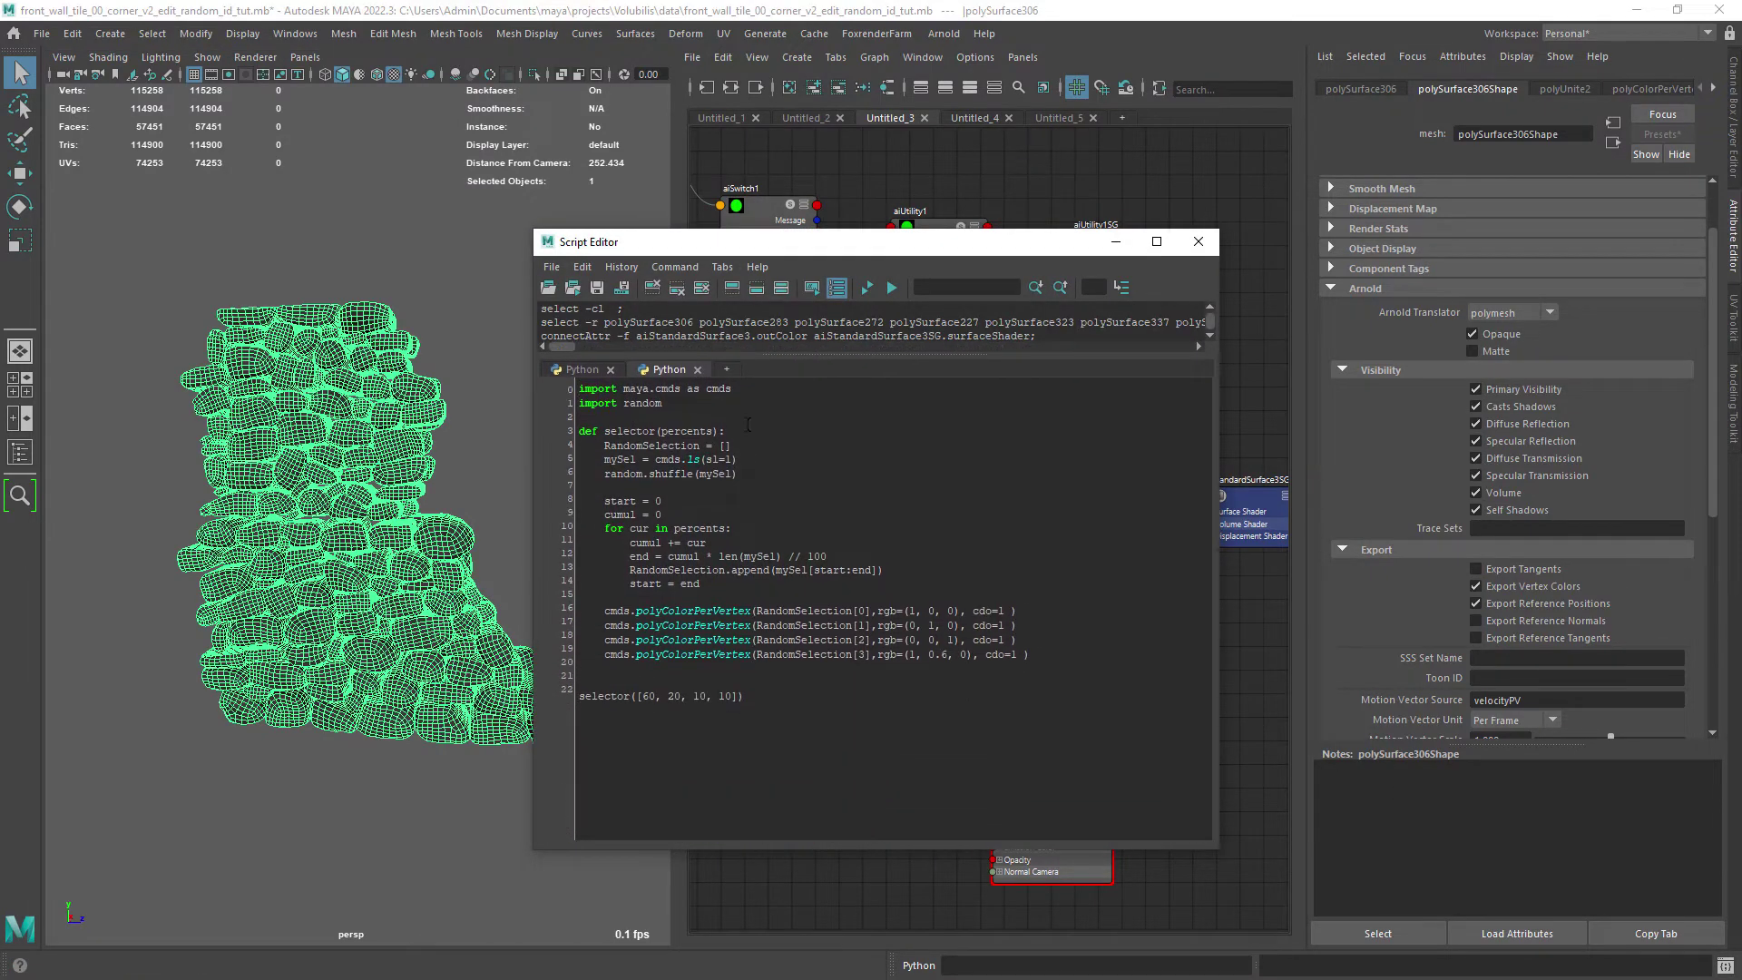
pyautogui.moveTo(578, 388); pyautogui.dragTo(664, 402)
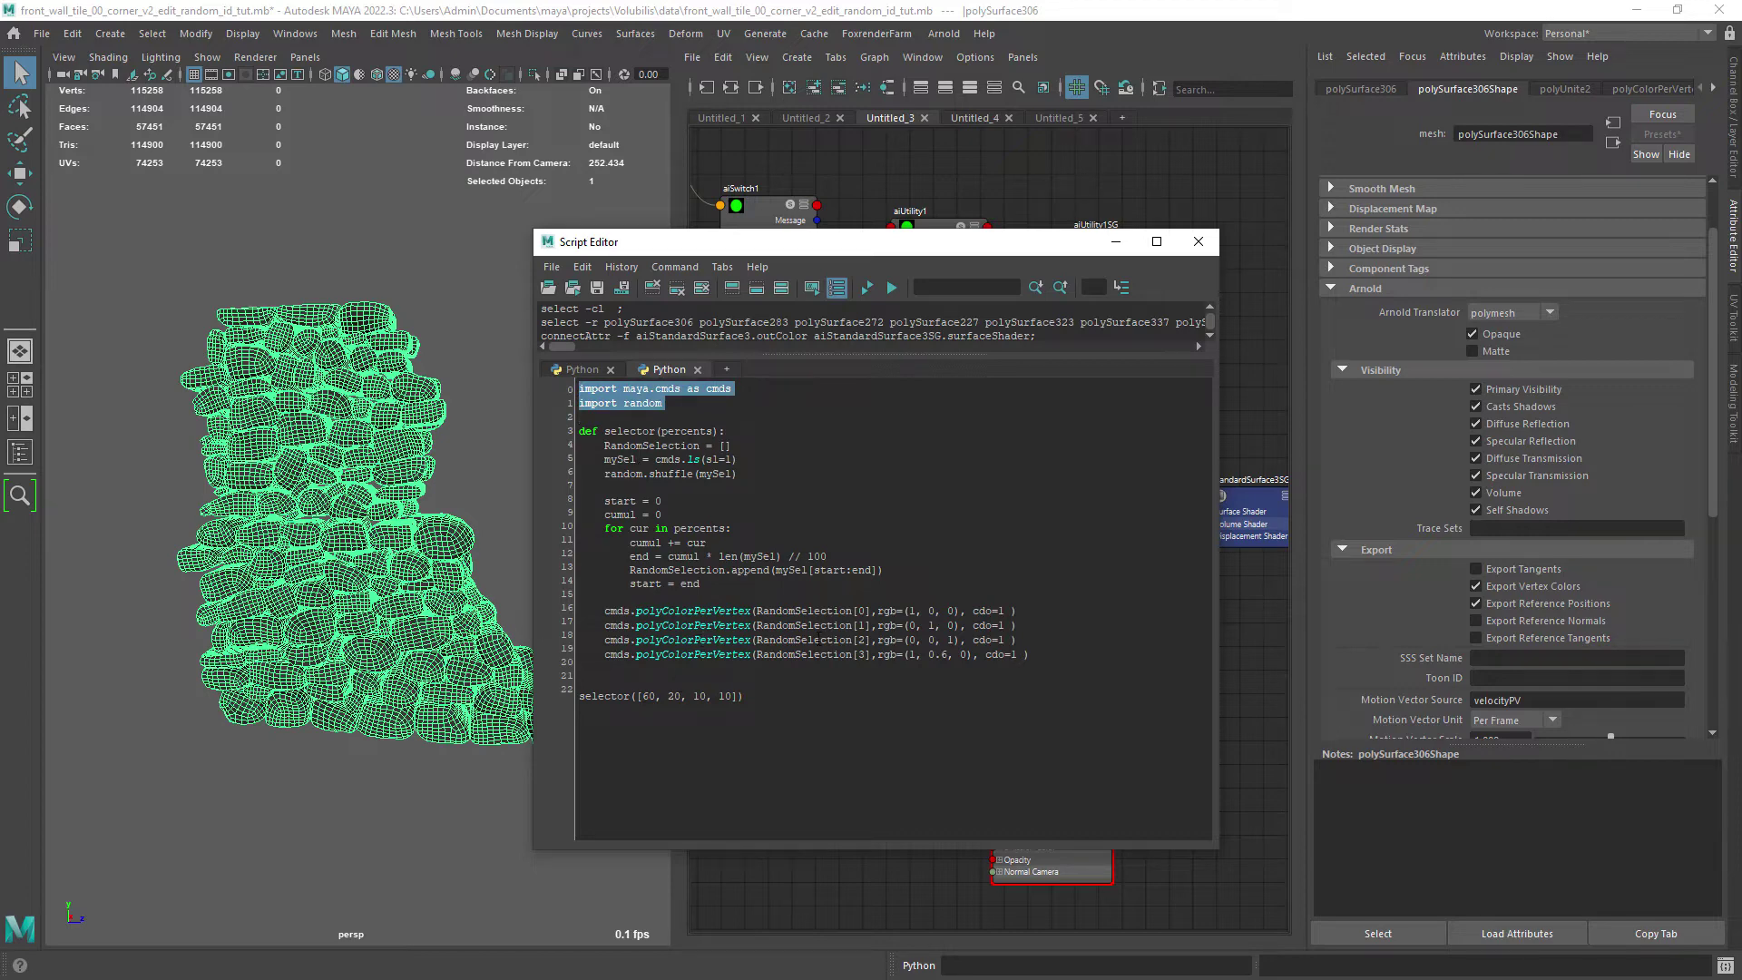
pyautogui.moveTo(768, 611); pyautogui.dragTo(871, 625)
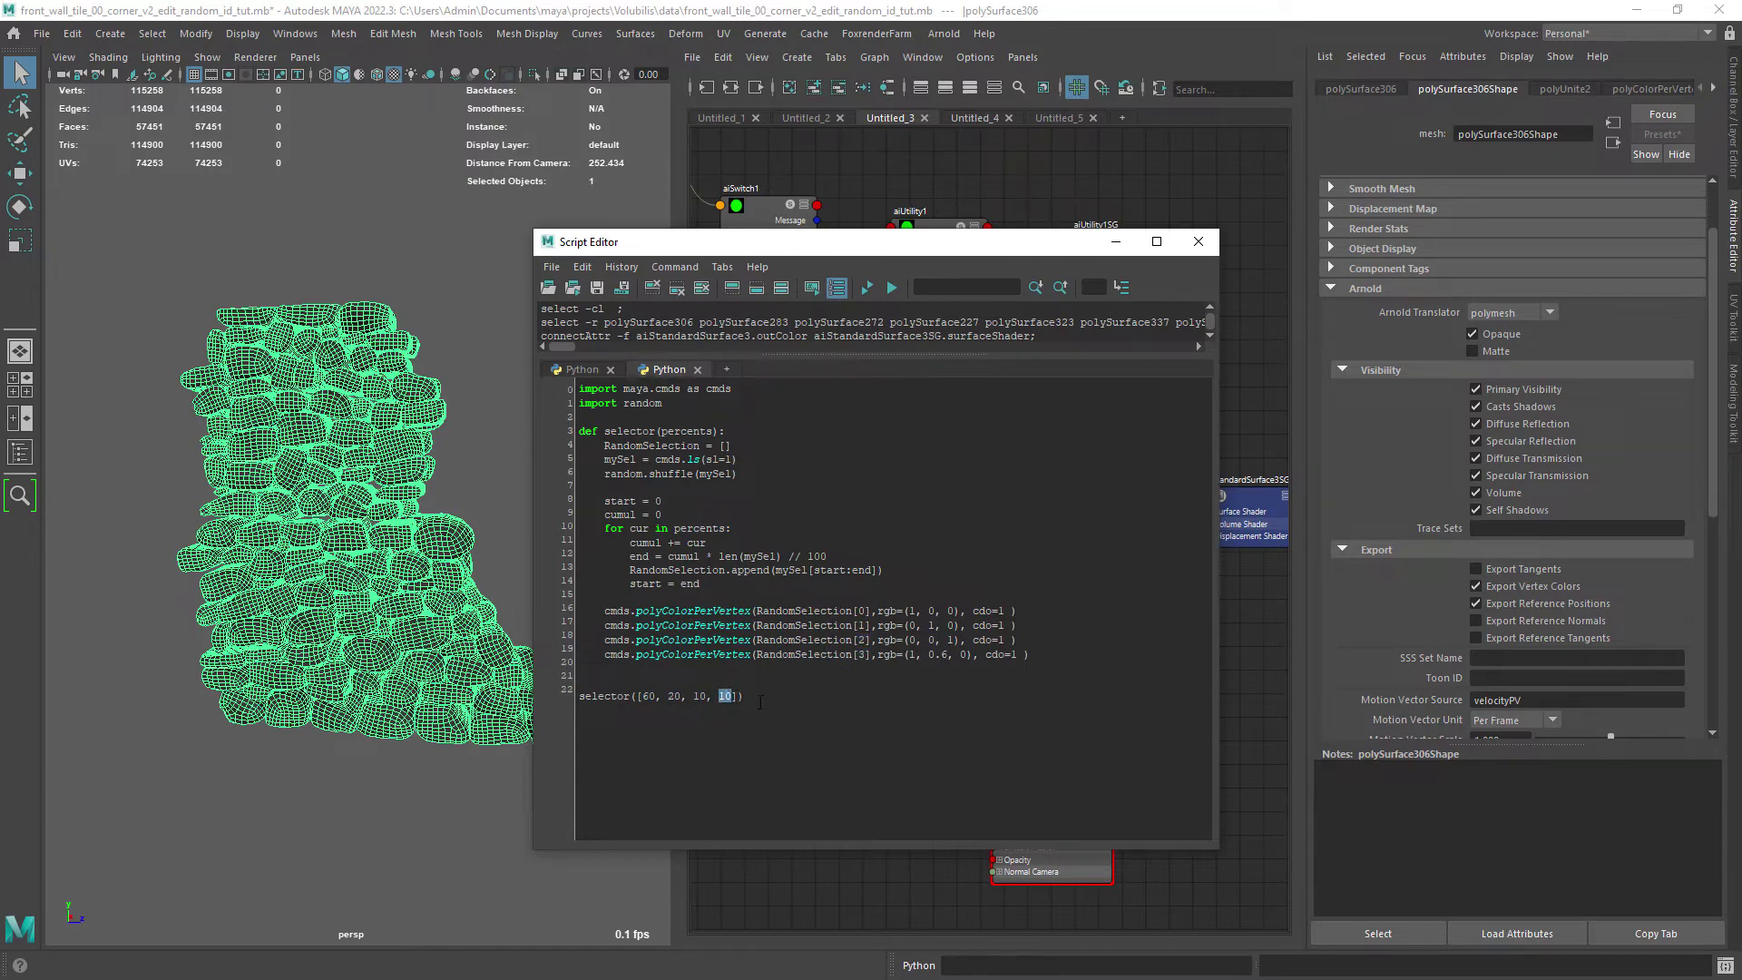
# - Move the Script Editor out of the way and assign the lambert4 material to the combined wall mesh
pyautogui.moveTo(869, 243); pyautogui.dragTo(874, 783)
pyautogui.keyDown('alt'); pyautogui.moveTo(873, 562); pyautogui.dragTo(1155, 463, button='middle'); pyautogui.keyUp('alt')
pyautogui.moveTo(816, 516); pyautogui.dragTo(430, 522, button='middle')
pyautogui.click(479, 474)
# - Separate the combined wall mesh back into individual stones
pyautogui.click(351, 424)
pyautogui.click(343, 35)
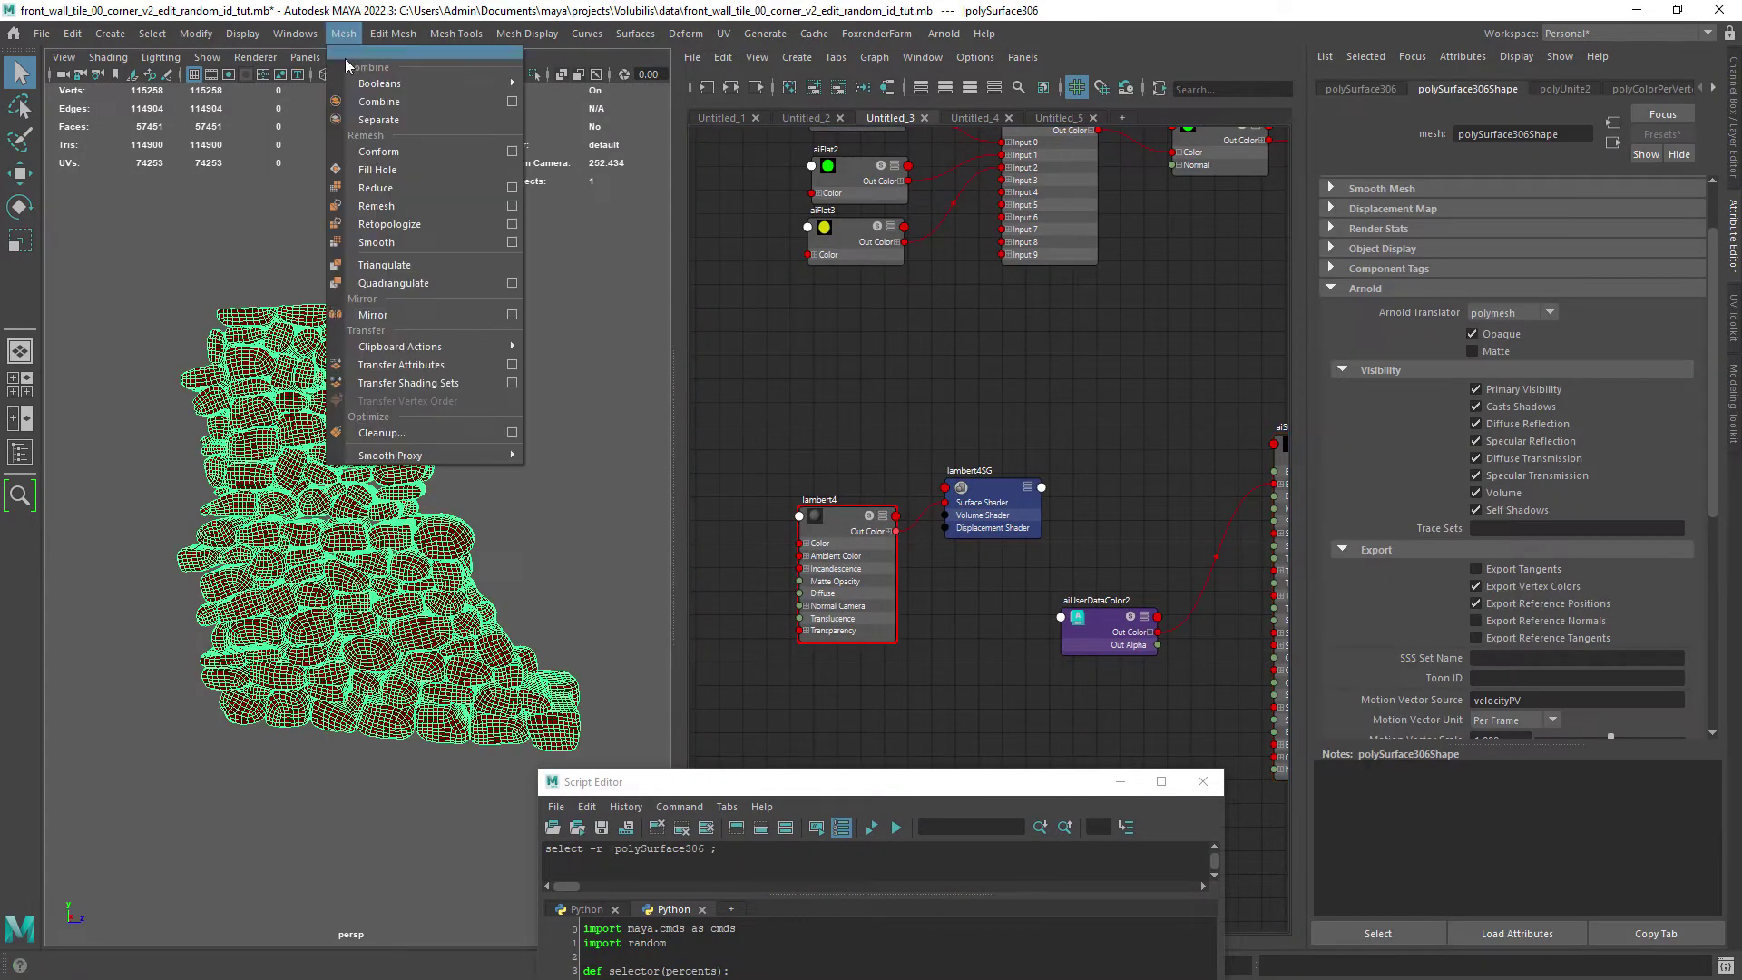
pyautogui.click(379, 119)
pyautogui.click(461, 328)
# - Run the vertex color script with selector([60, 20, 10, 10]) on all the separated stones
pyautogui.moveTo(140, 245); pyautogui.dragTo(622, 789)
pyautogui.moveTo(778, 785); pyautogui.dragTo(1004, 288)
pyautogui.click(1097, 331)
pyautogui.click(759, 689)
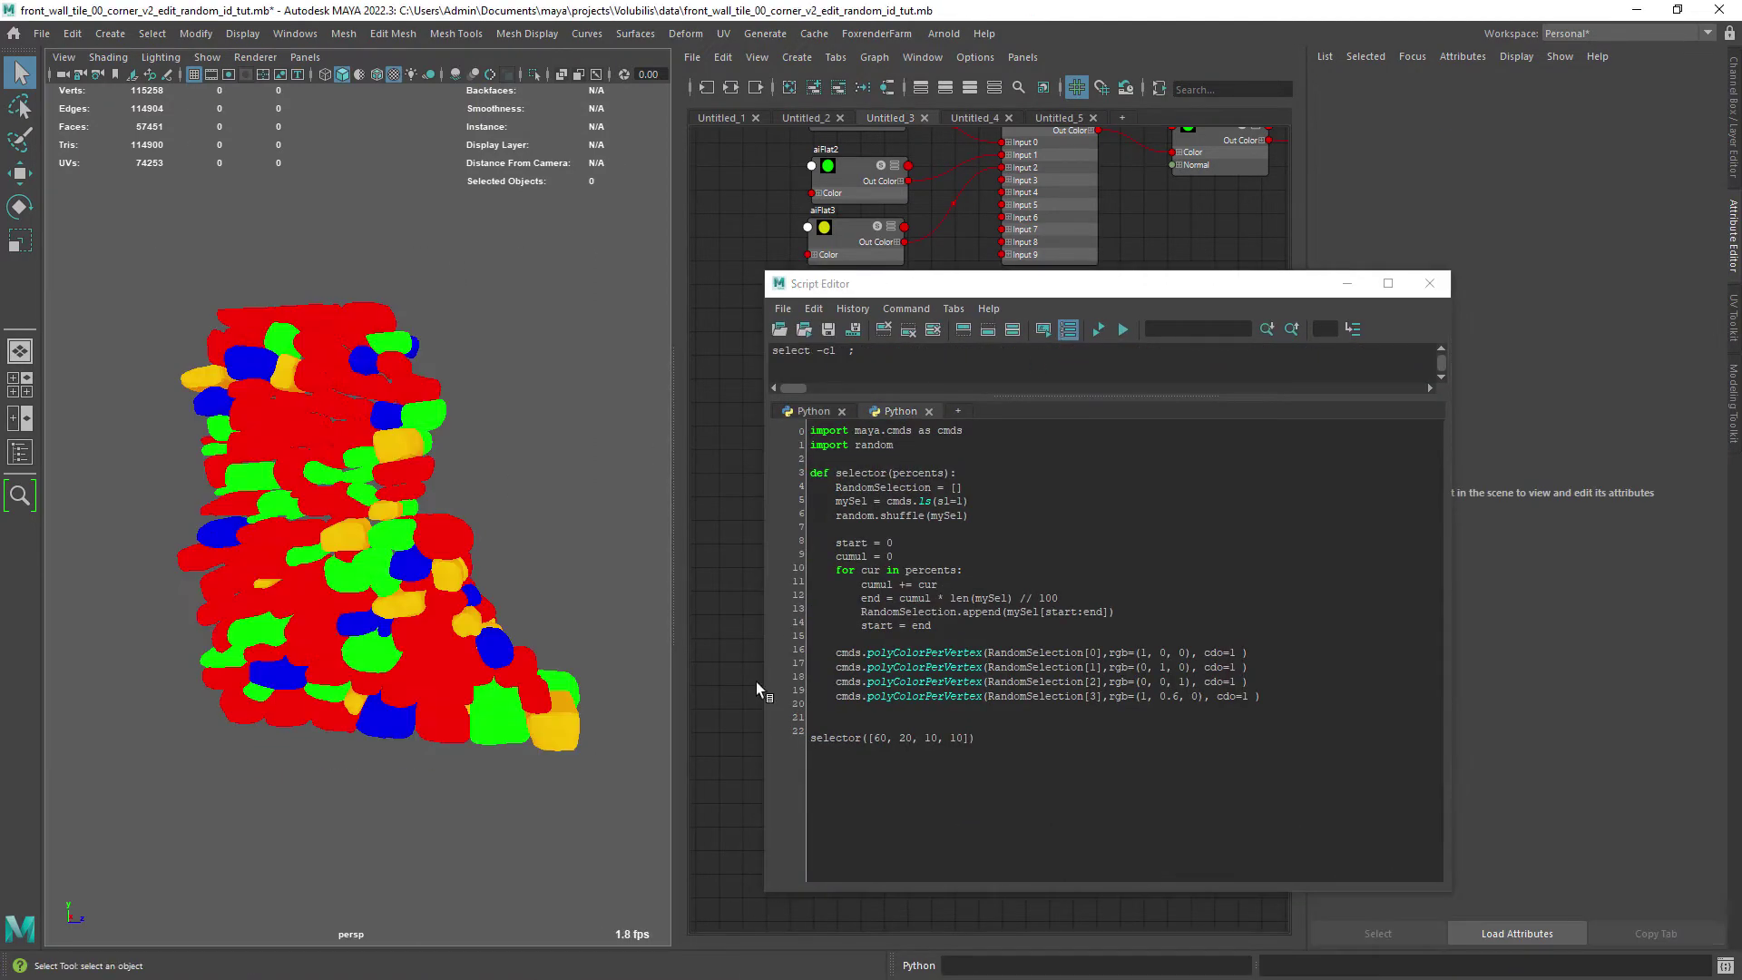
# - Run the unchanged color script again on all the stones for a new random distribution, and minimize the Script Editor
pyautogui.doubleClick(1163, 667)
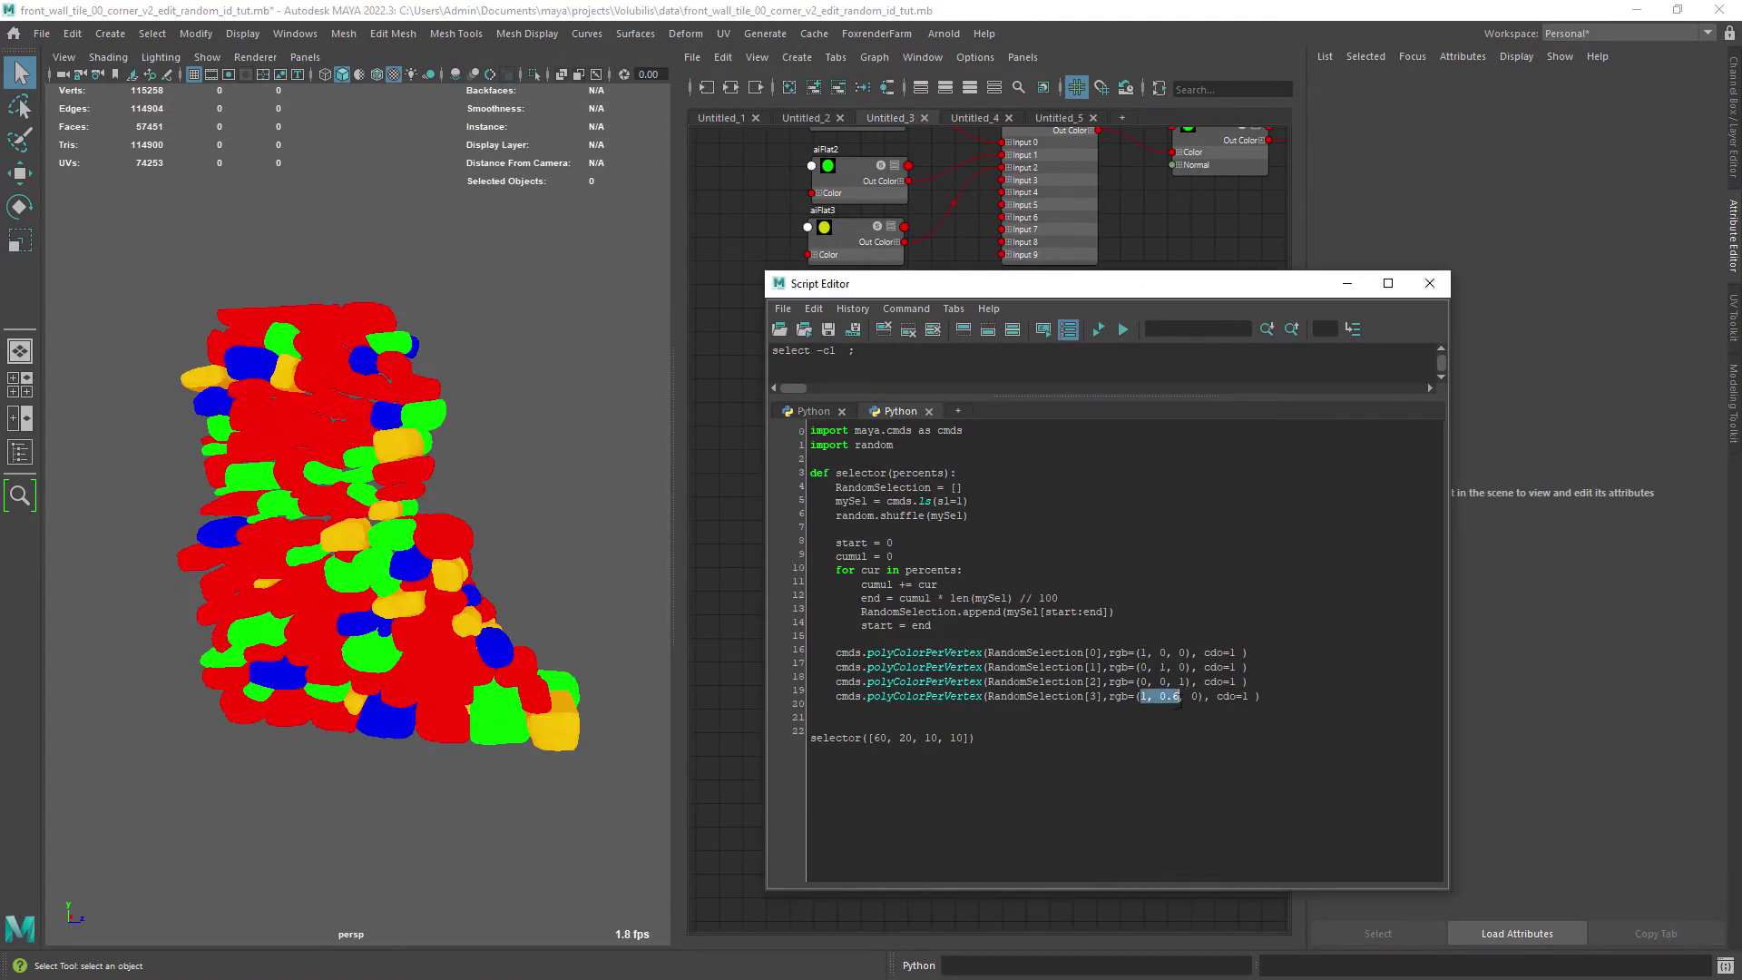
pyautogui.moveTo(79, 218); pyautogui.dragTo(622, 791)
pyautogui.click(1098, 330)
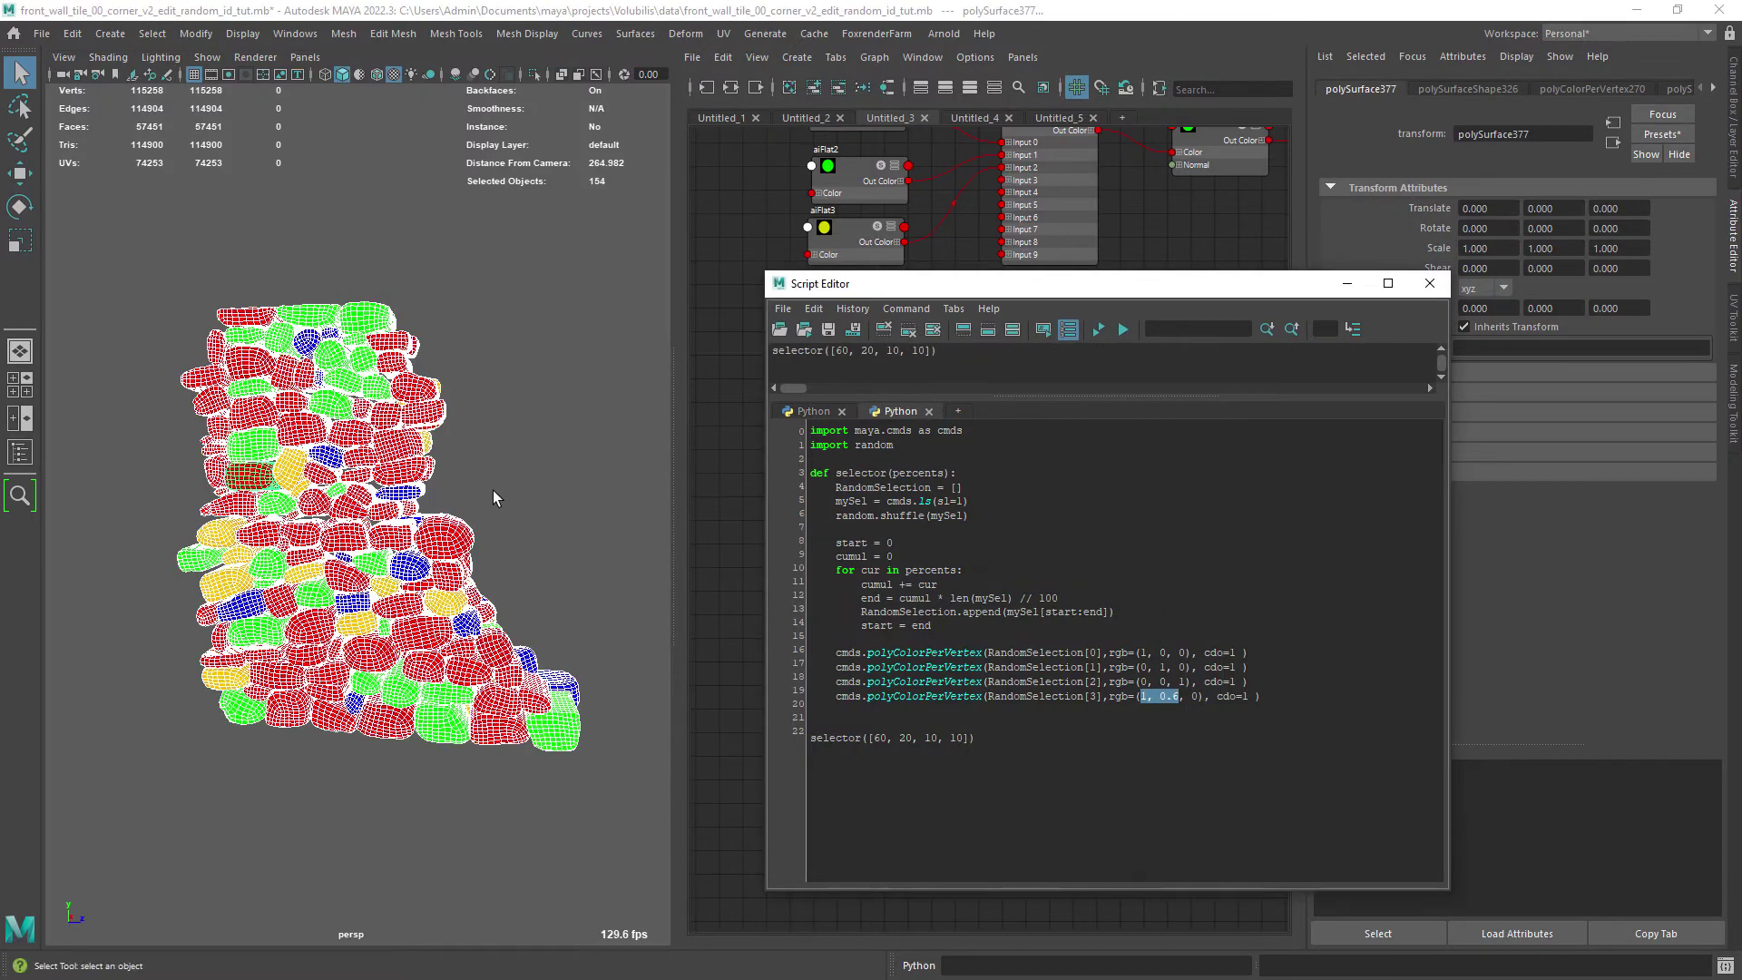
pyautogui.click(493, 490)
pyautogui.click(1347, 283)
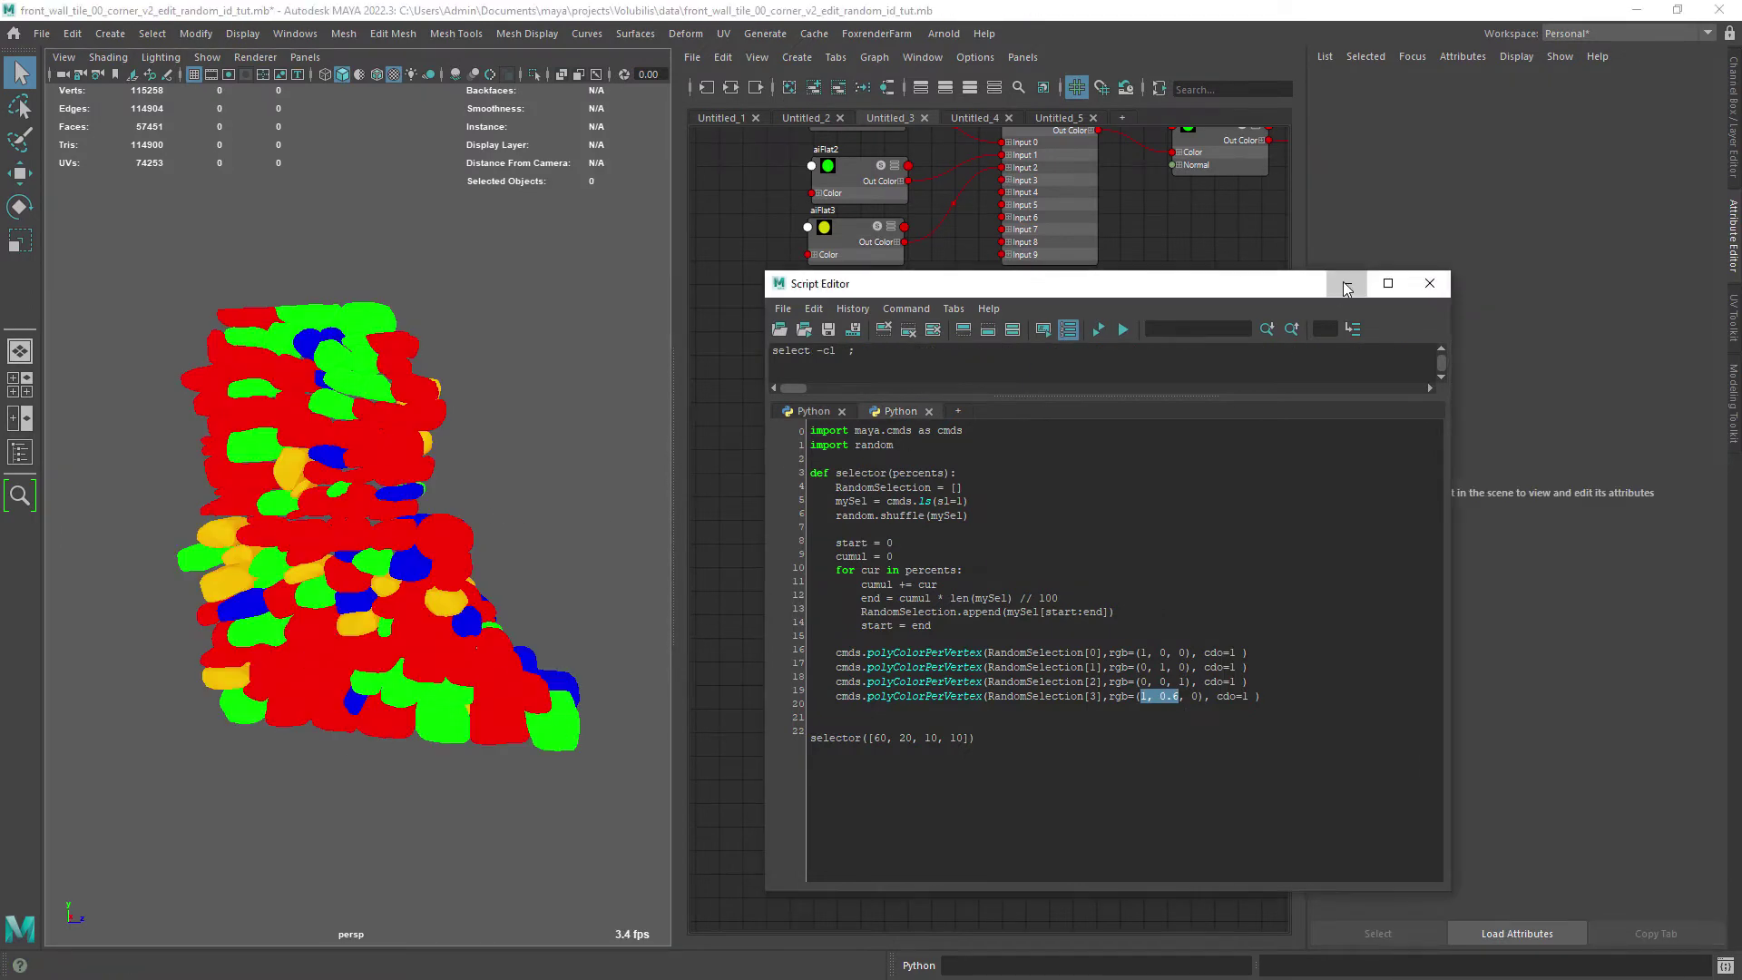
# - Combine all the randomly colored stones into one mesh
pyautogui.moveTo(112, 229); pyautogui.dragTo(617, 663)
pyautogui.click(343, 34)
pyautogui.click(379, 102)
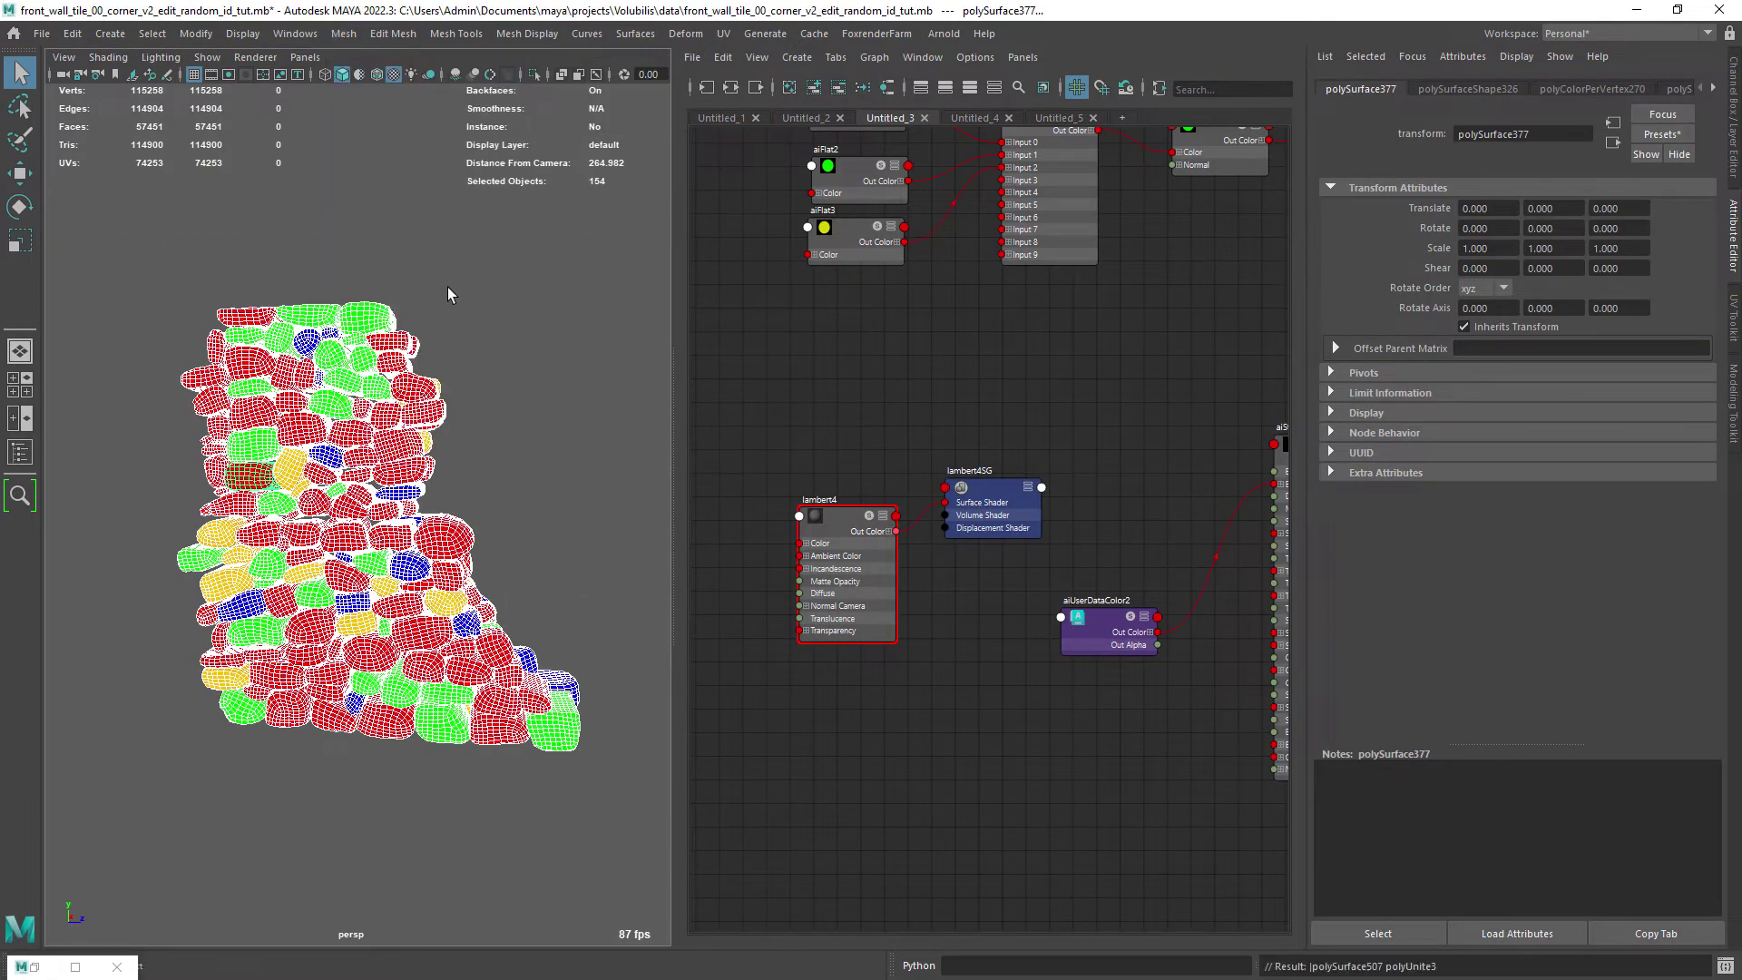
pyautogui.click(470, 467)
# - Delete the construction history of the combined colored wall and show its shape node attributes
pyautogui.click(332, 445)
pyautogui.click(72, 33)
pyautogui.moveTo(127, 251)
pyautogui.click(337, 258)
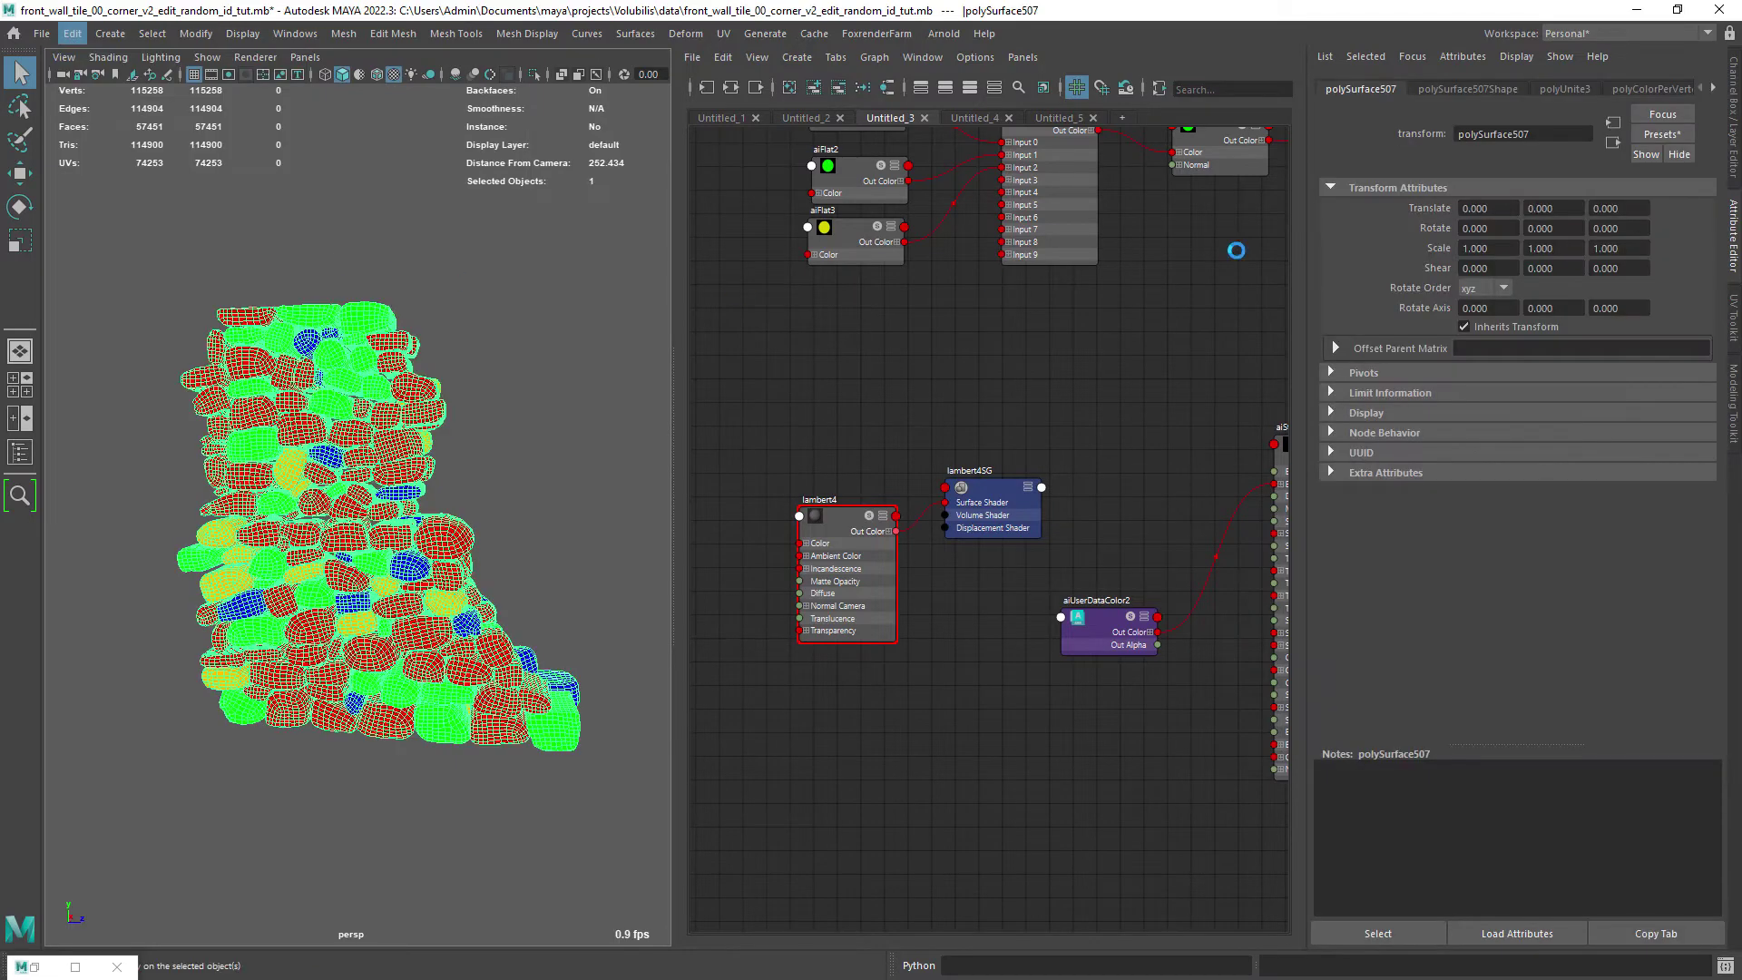
pyautogui.click(1467, 89)
# - Assign the aiStandardSurface3 material to the combined colored wall
pyautogui.click(1100, 621)
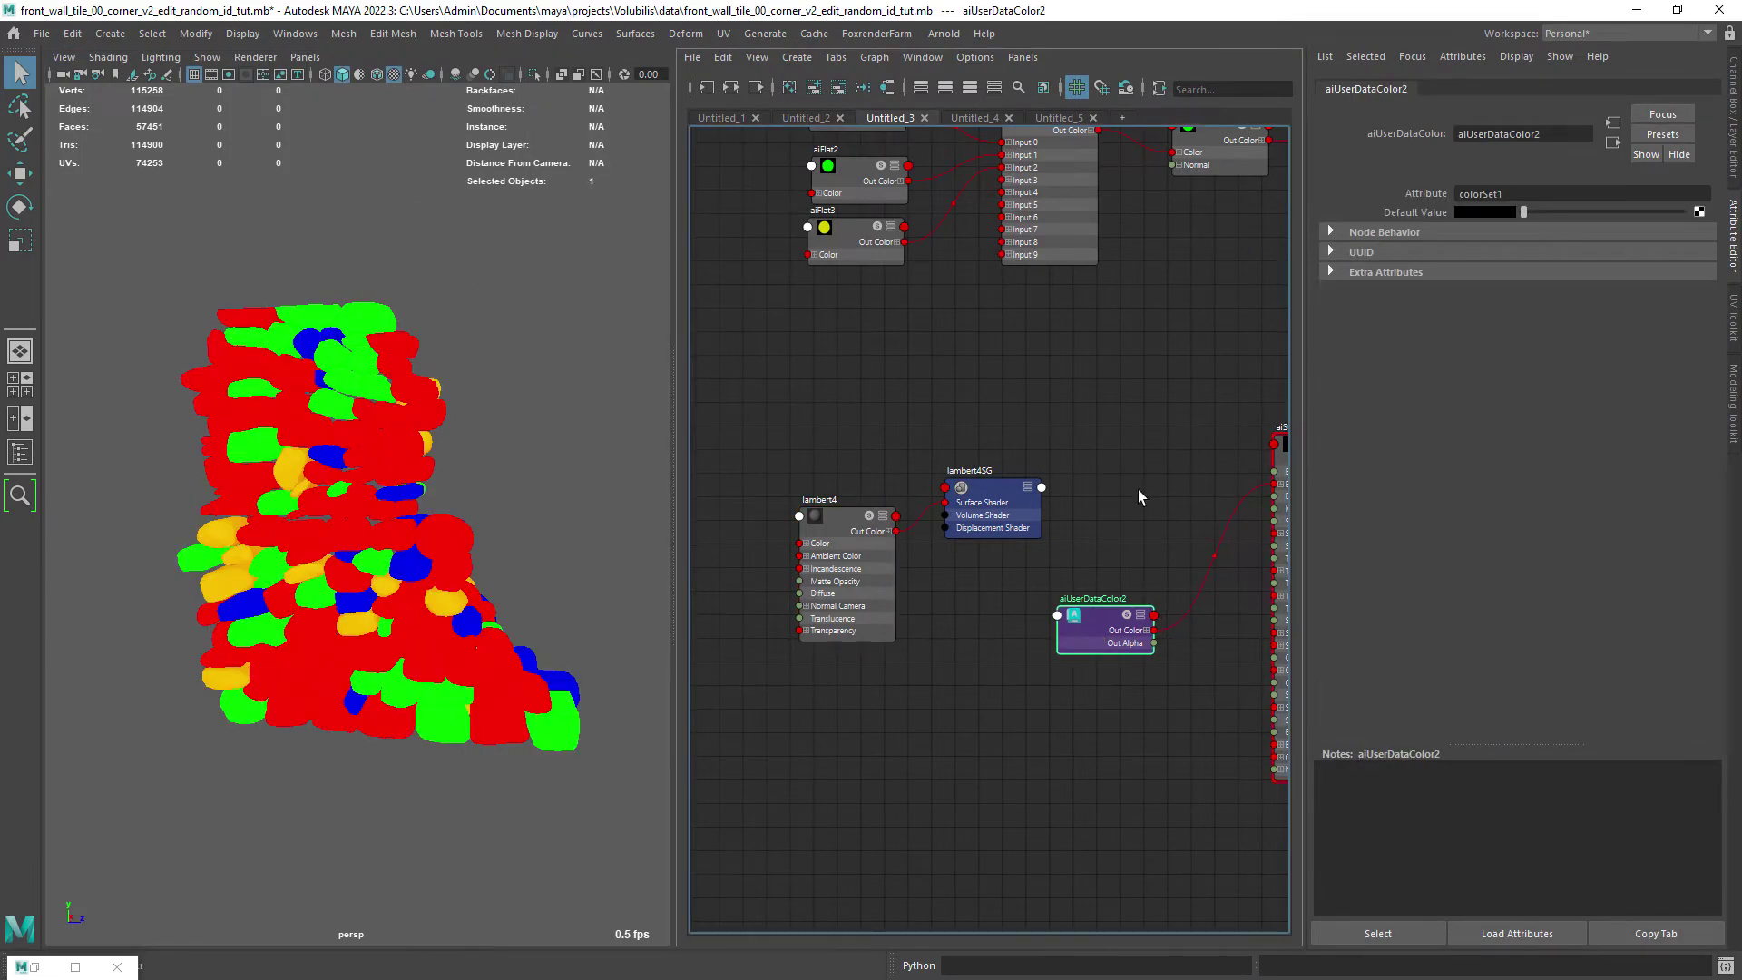
pyautogui.keyDown('alt'); pyautogui.moveTo(1138, 488); pyautogui.dragTo(964, 508, button='middle'); pyautogui.keyUp('alt')
pyautogui.moveTo(1144, 465); pyautogui.dragTo(346, 455, button='middle')
# - Render the wall in the Arnold RenderView to check the random stone colors, and close the view
pyautogui.click(944, 33)
pyautogui.click(978, 77)
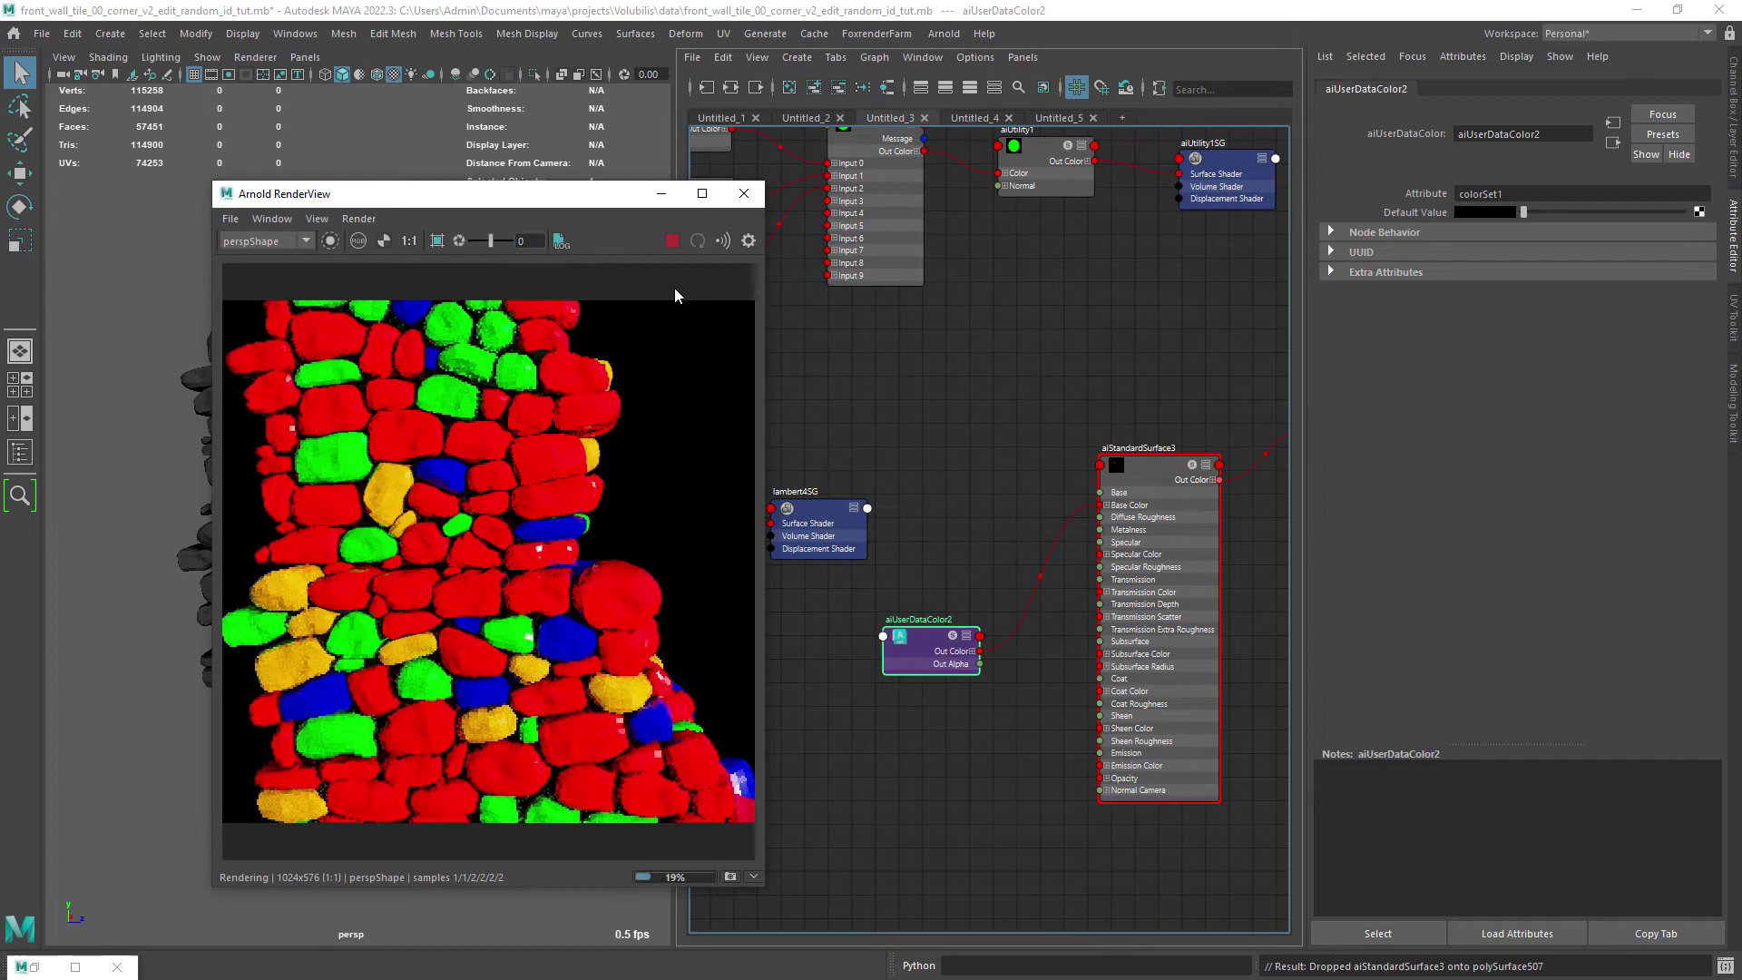
pyautogui.click(744, 193)
# - Add an aiUtility shader below the aiStandardSurface3 node and set its Shade Mode to flat
pyautogui.scroll(-3, 904, 697)
pyautogui.click(904, 697)
pyautogui.press('Tab')
pyautogui.write('aiUtility')
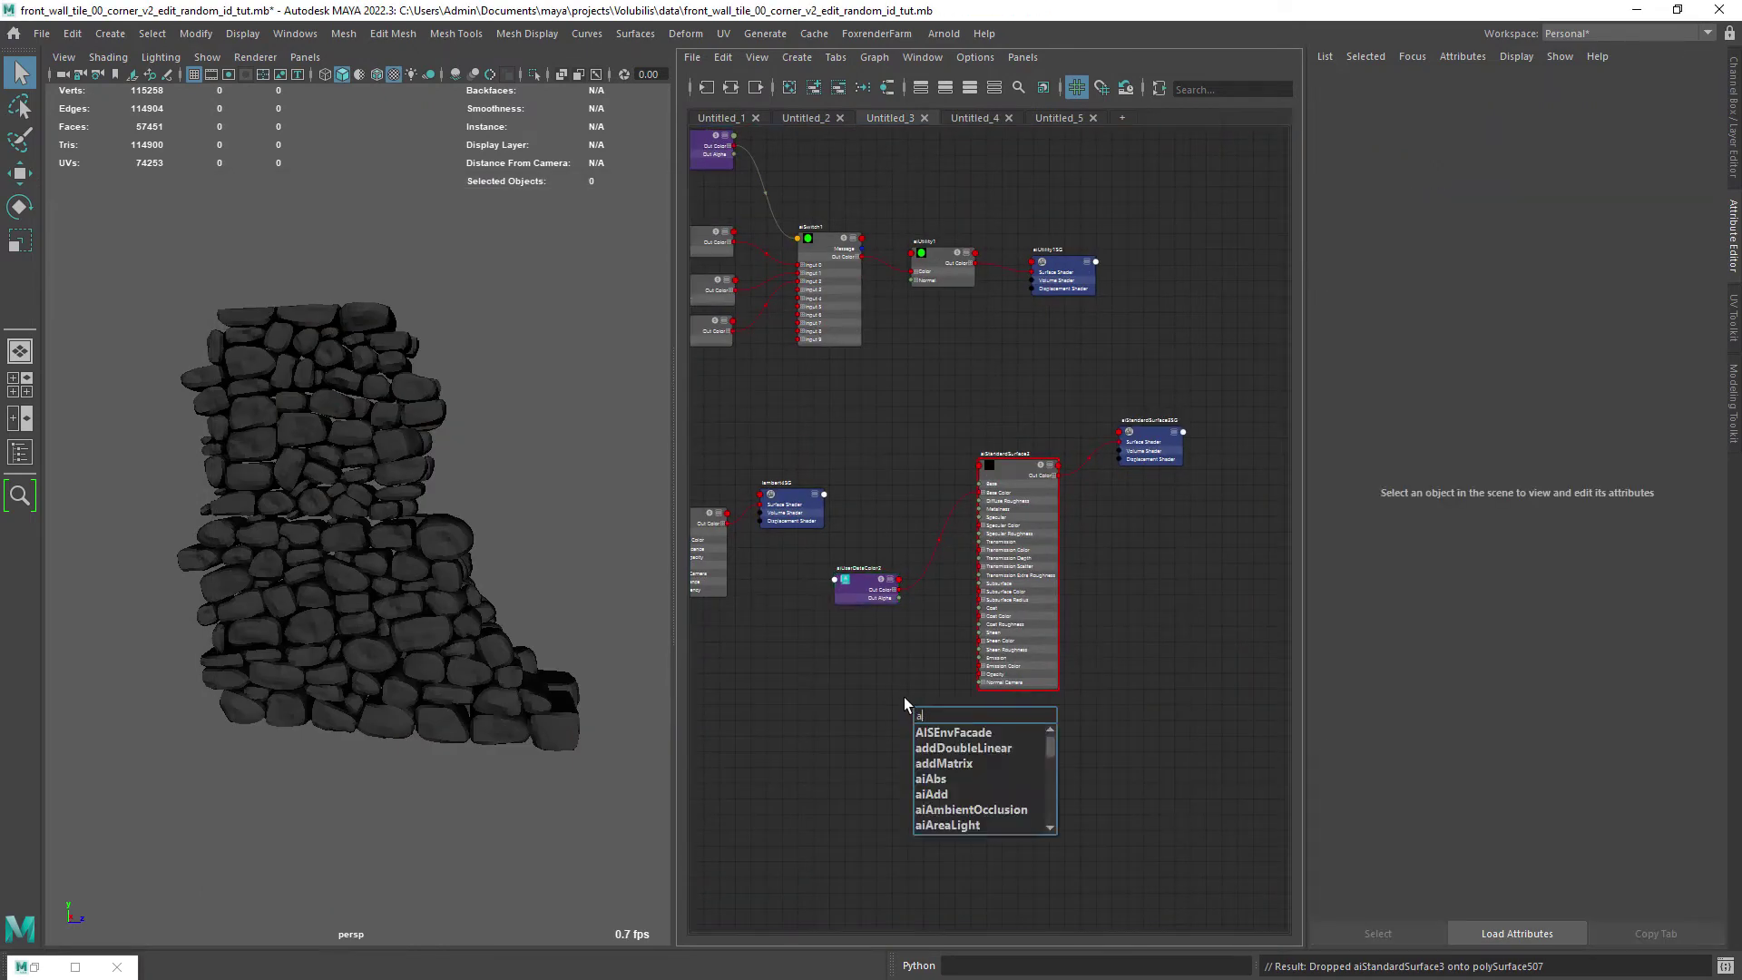
pyautogui.press('Return')
pyautogui.click(1493, 300)
pyautogui.click(1477, 347)
# - Connect the Out Color of aiUserDataColor2 to the Color of aiUtility4 and assign aiUtility4 to the wall
pyautogui.scroll(3, 938, 615)
pyautogui.moveTo(929, 747); pyautogui.dragTo(948, 715)
pyautogui.moveTo(883, 580); pyautogui.dragTo(911, 728)
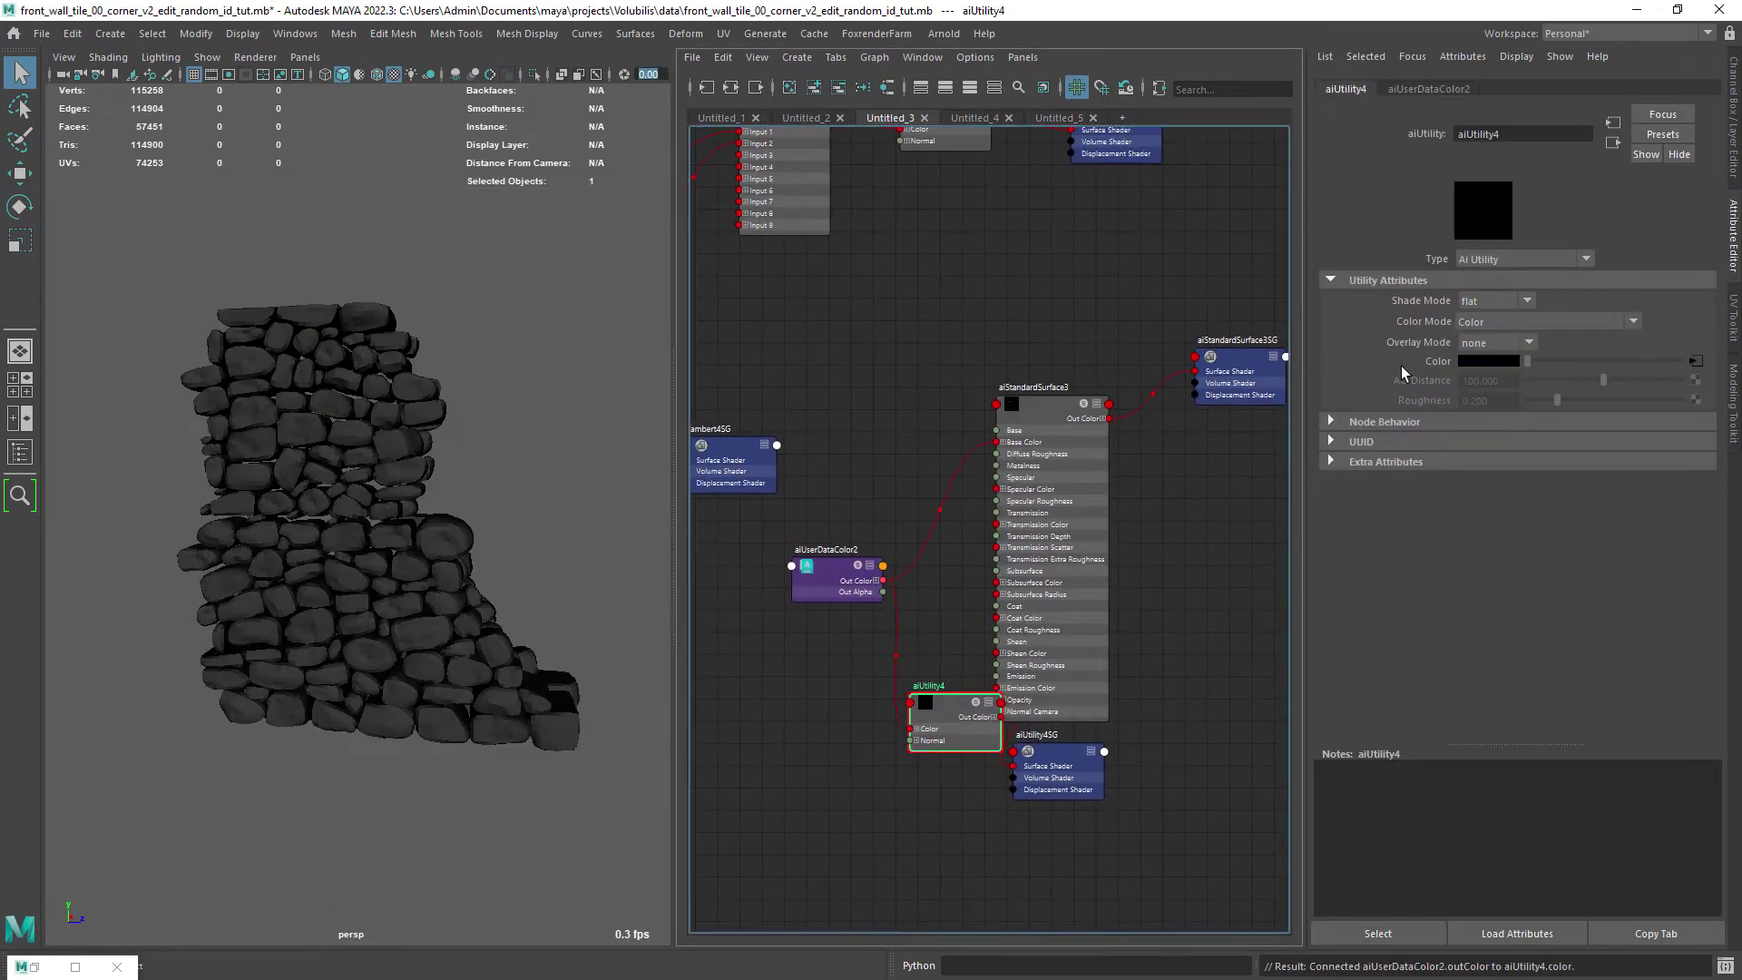
pyautogui.moveTo(948, 714); pyautogui.dragTo(435, 581, button='middle')
# - Render the flat-shaded wall in the Arnold RenderView, framed so that the whole wall fits in the render
pyautogui.click(943, 33)
pyautogui.click(978, 76)
pyautogui.click(671, 242)
pyautogui.moveTo(580, 182); pyautogui.dragTo(579, 55)
pyautogui.moveTo(544, 68); pyautogui.dragTo(972, 259)
pyautogui.scroll(-3, 390, 508)
pyautogui.moveTo(971, 272); pyautogui.dragTo(757, 168)
# - Close the render view and open Arnold's Render To Texture options for the selected wall mesh
pyautogui.click(364, 479)
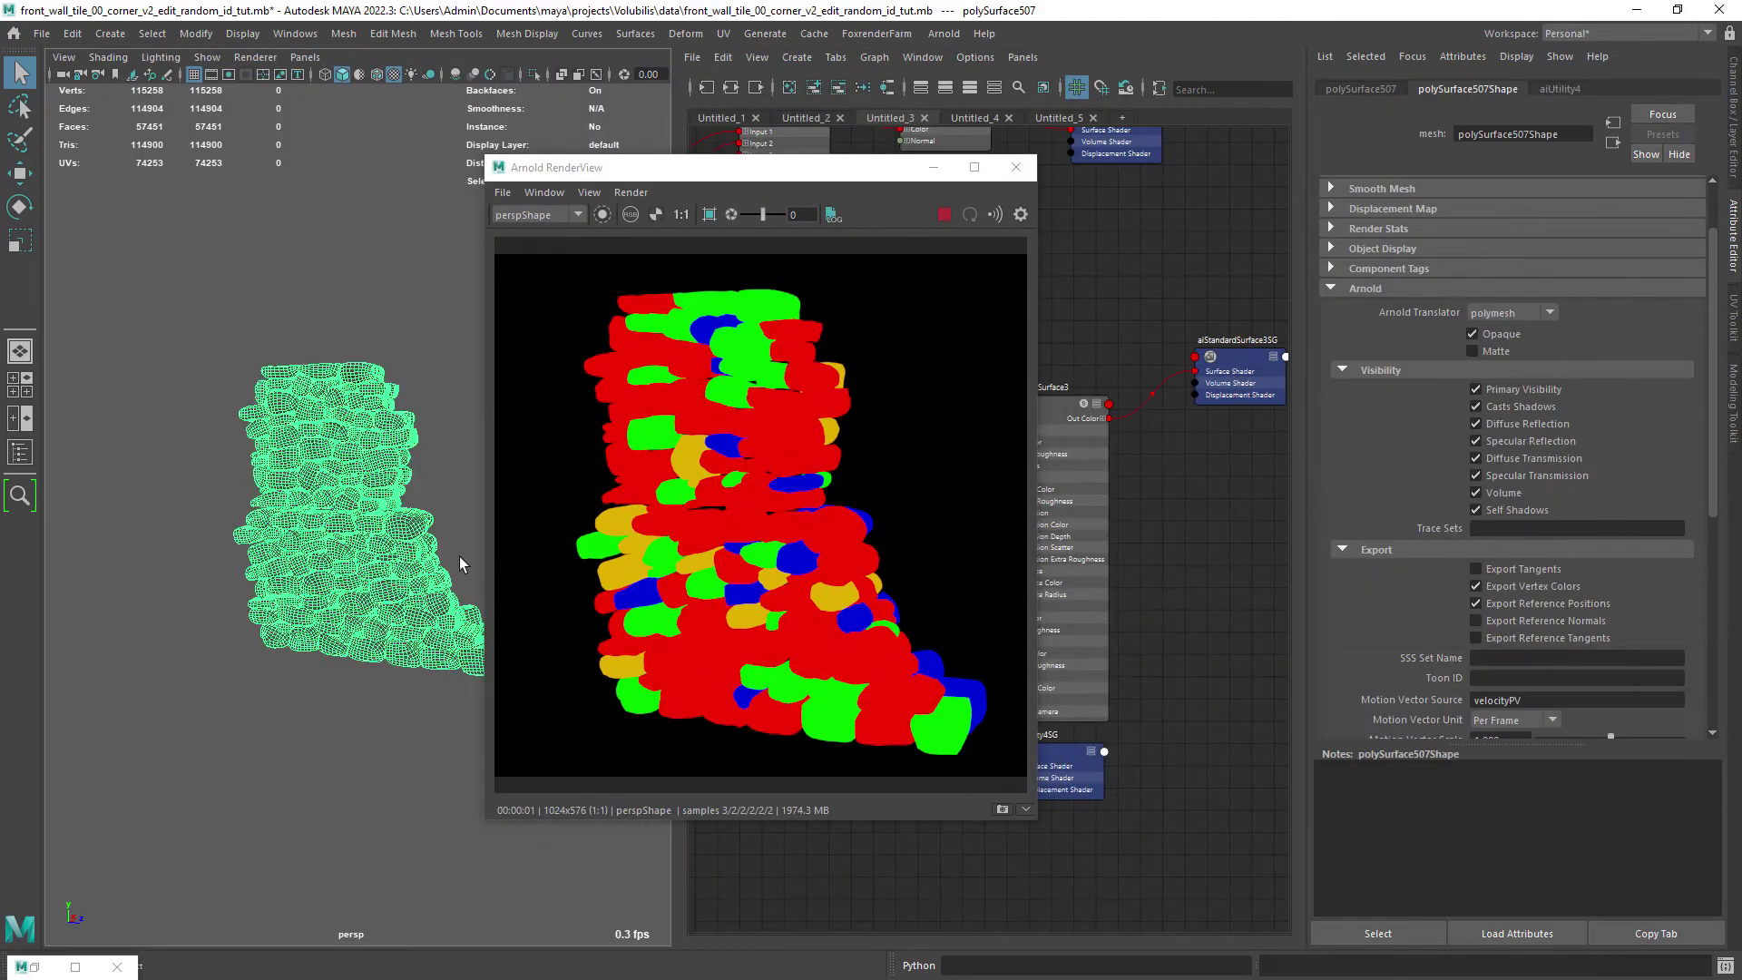
pyautogui.click(1016, 167)
pyautogui.click(944, 33)
pyautogui.moveTo(1075, 256)
pyautogui.click(1198, 274)
# - Set the texture render's output folder to the project's data/Substance folder and its resolution to 2048
pyautogui.click(606, 348)
pyautogui.doubleClick(576, 243)
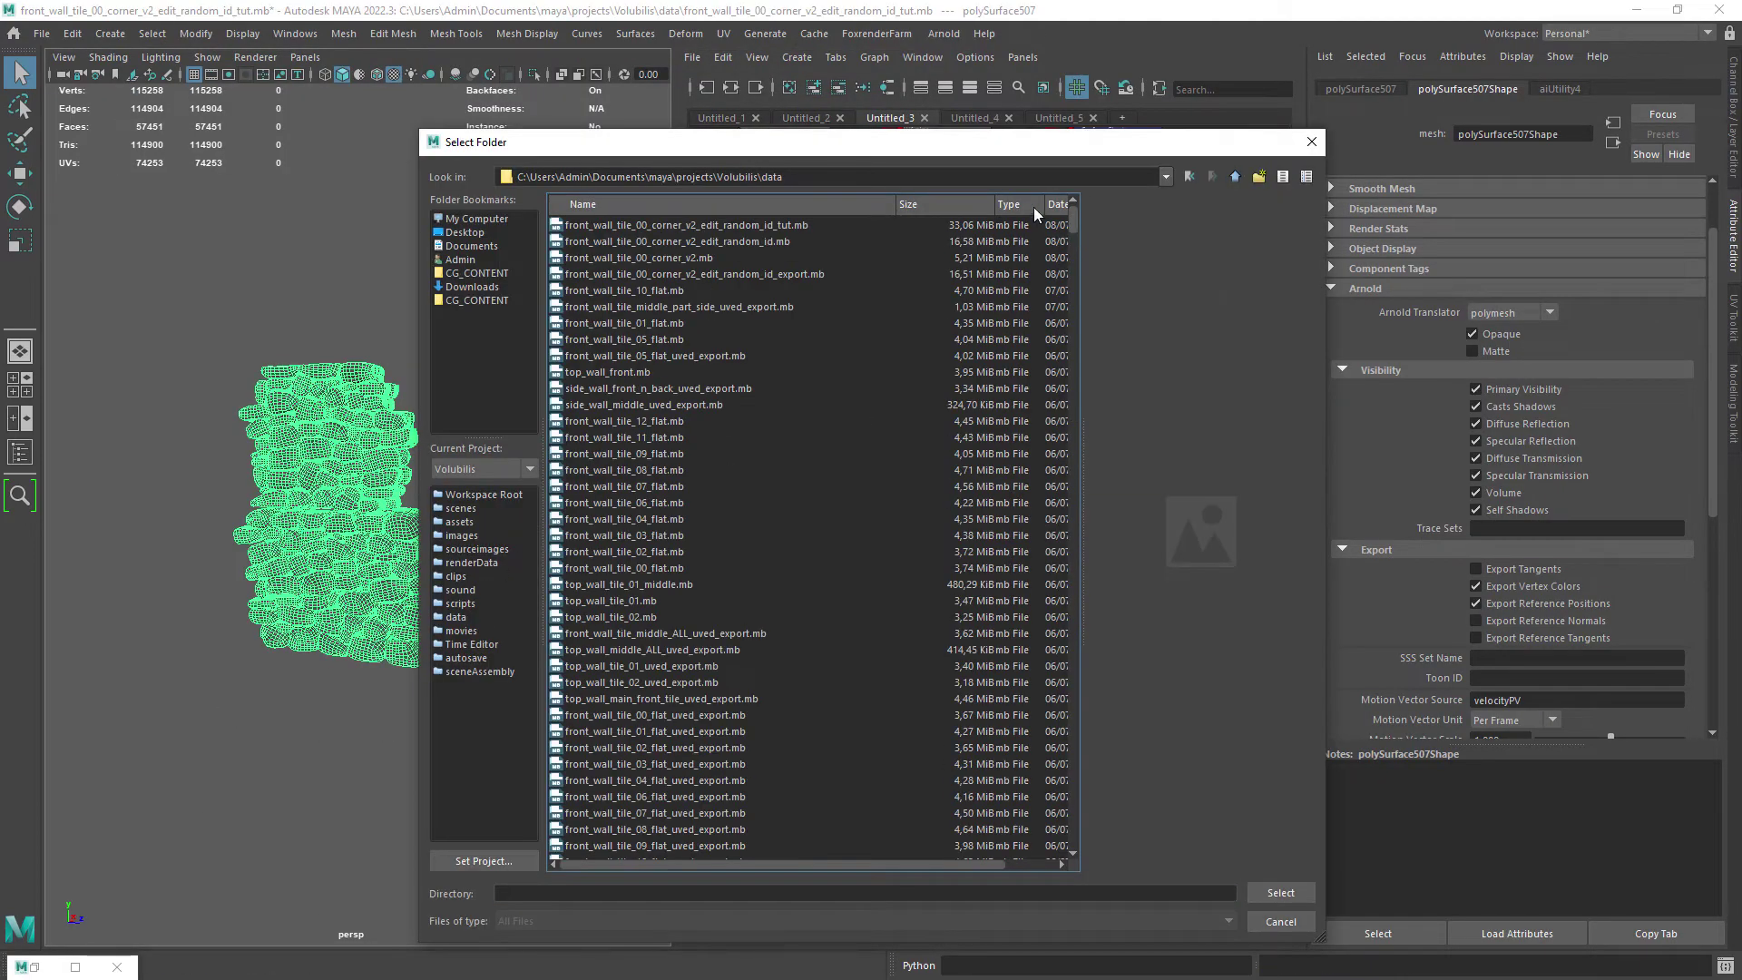
pyautogui.click(1033, 206)
pyautogui.click(587, 226)
pyautogui.click(1280, 893)
pyautogui.moveTo(821, 460); pyautogui.dragTo(661, 490)
pyautogui.write('2048')
# - Rename the wall mesh as wall_bricks_test and render it to texture
pyautogui.click(1733, 118)
pyautogui.doubleClick(1189, 96)
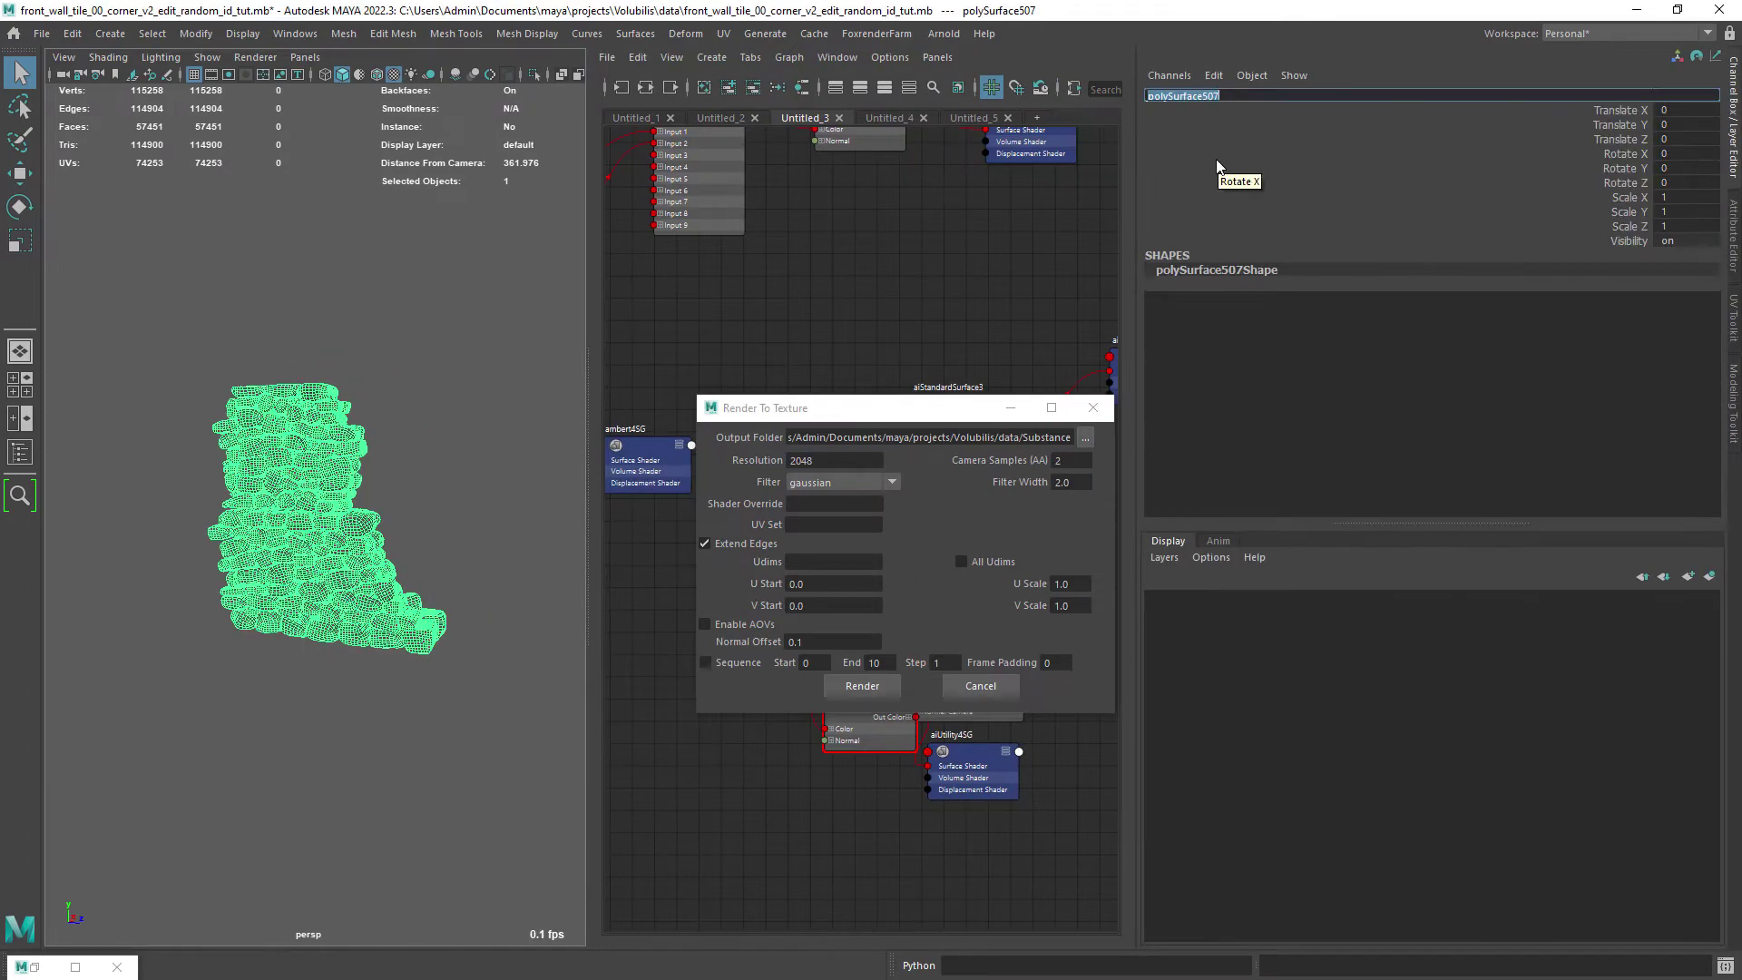
pyautogui.write('wall_bricks_test')
pyautogui.press('Return')
pyautogui.click(862, 685)
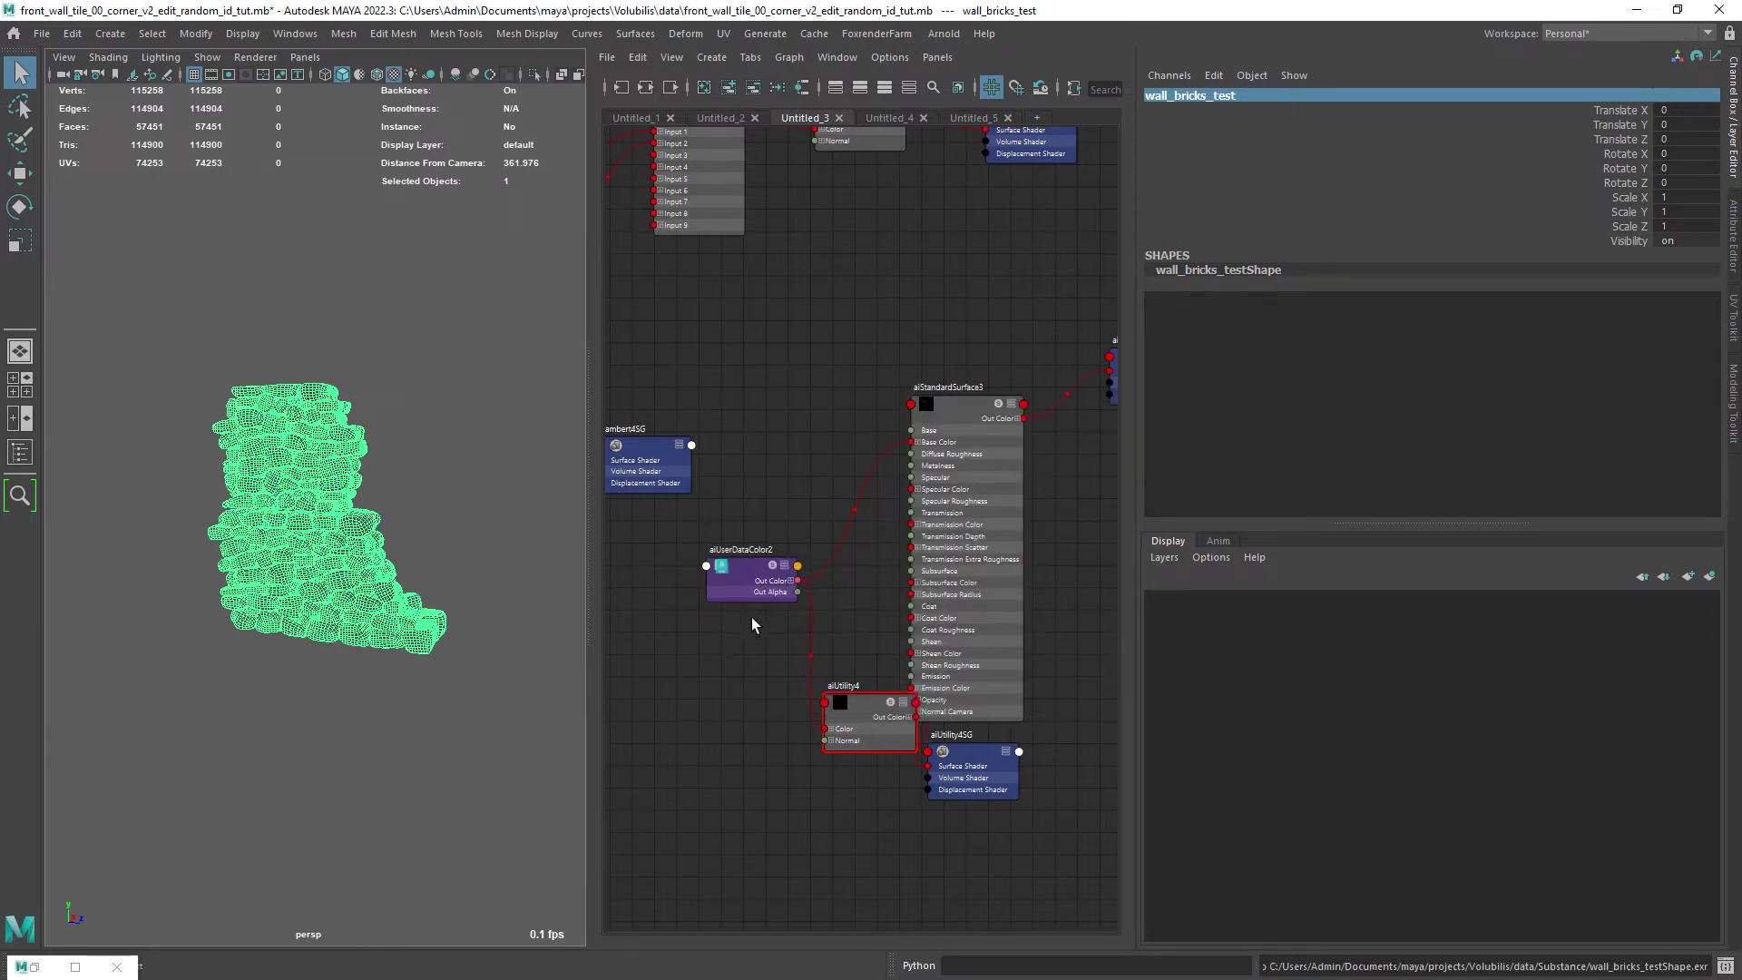
# - Add a file texture node in an empty area of the graph and browse for the rendered wall texture as its image
pyautogui.keyDown('alt'); pyautogui.moveTo(872, 909); pyautogui.dragTo(738, 682, button='middle'); pyautogui.keyUp('alt')
pyautogui.press('Tab')
pyautogui.write('file')
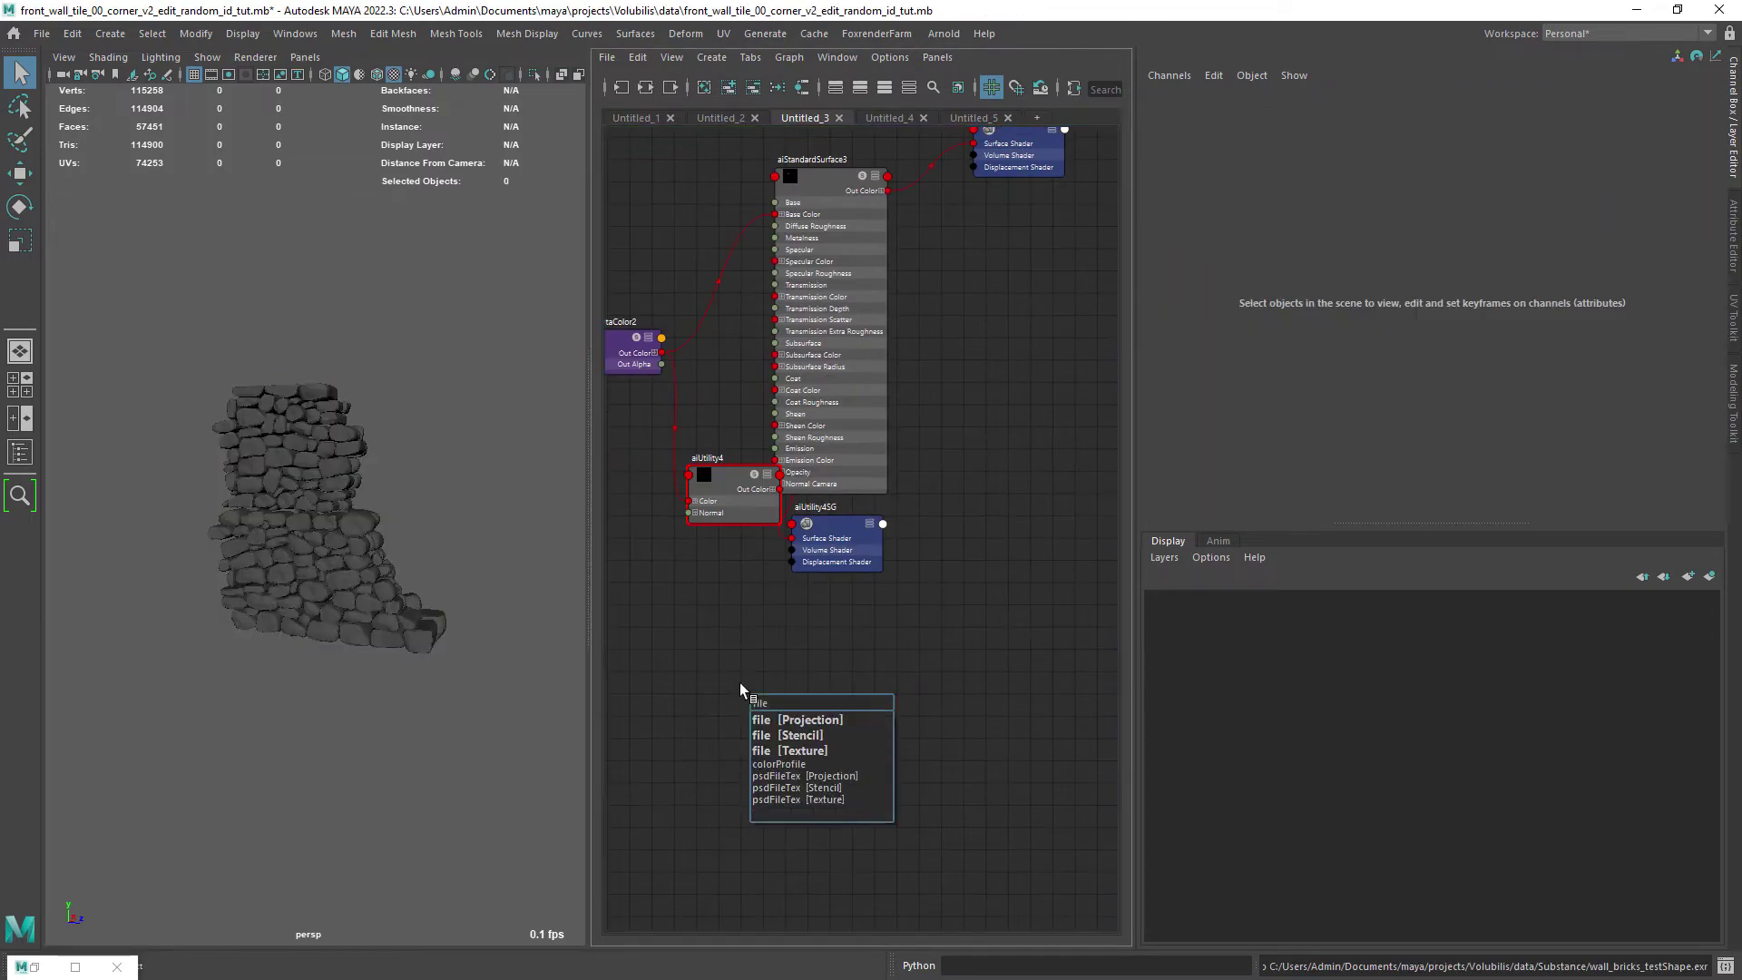
pyautogui.click(795, 758)
pyautogui.click(1699, 336)
pyautogui.click(456, 617)
pyautogui.click(771, 243)
pyautogui.click(1067, 204)
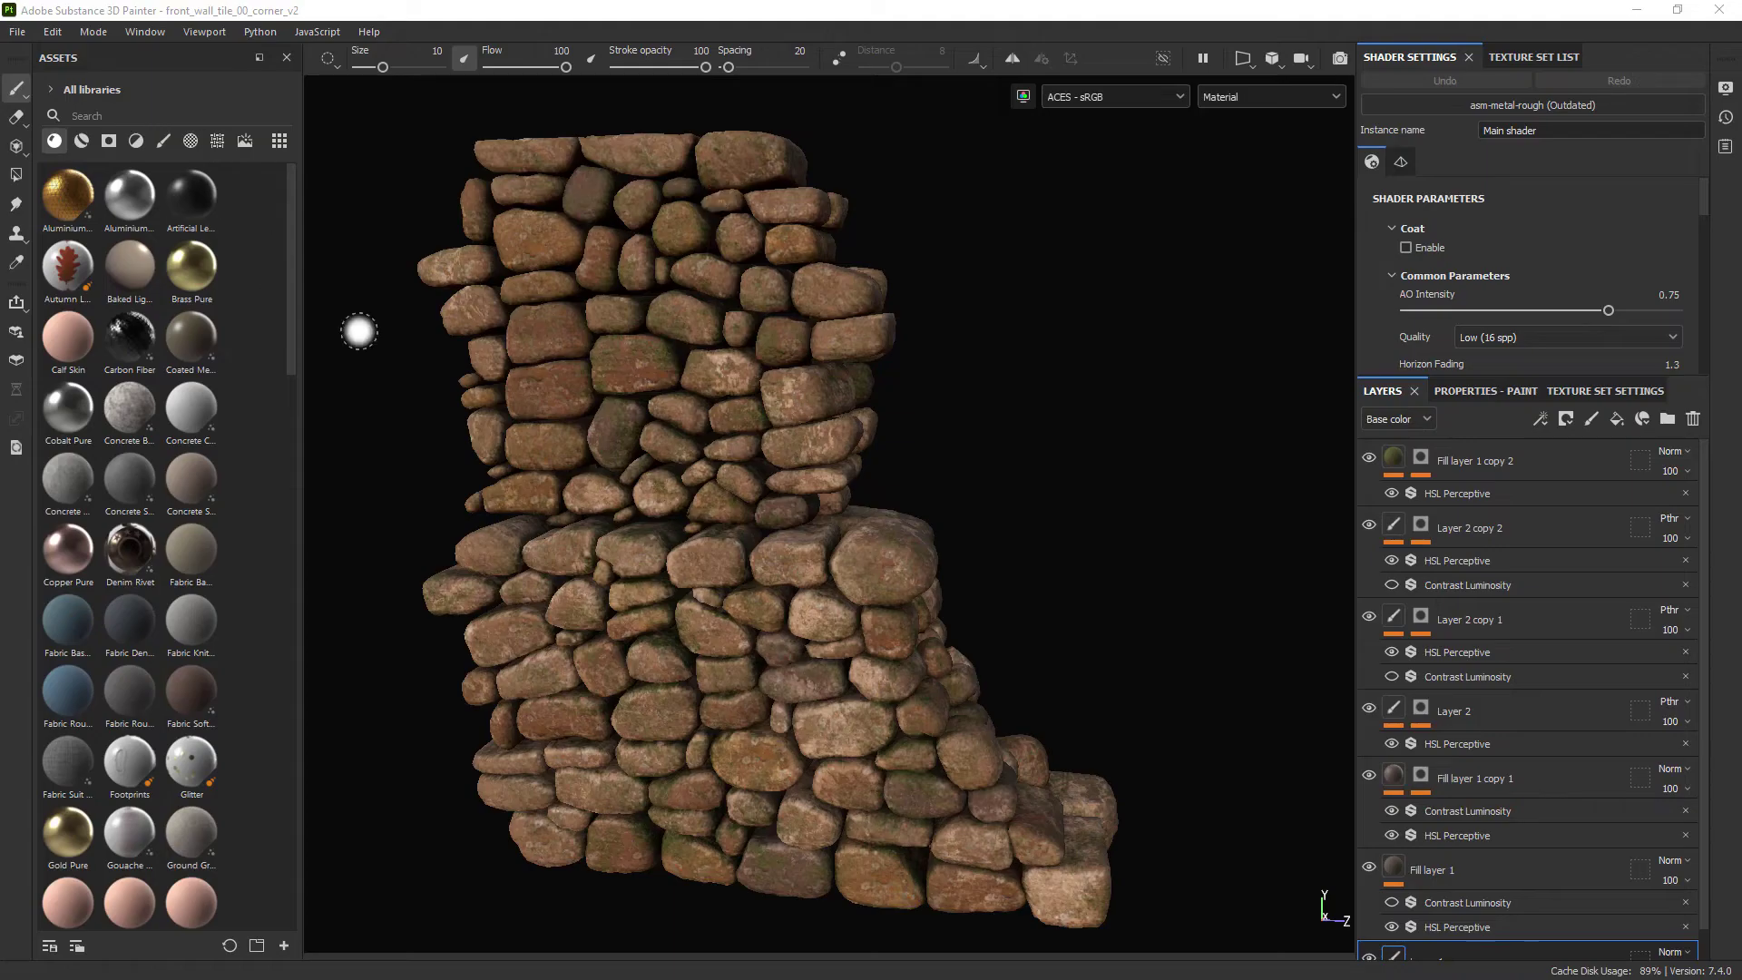
# - In Adobe Substance 3D Painter, display the wall's ID mesh map in the viewport
pyautogui.moveTo(348, 326)
pyautogui.keyDown('alt'); pyautogui.mouseDown()
pyautogui.moveTo(1074, 517)
pyautogui.moveTo(661, 474)
pyautogui.mouseUp(); pyautogui.keyUp('alt')
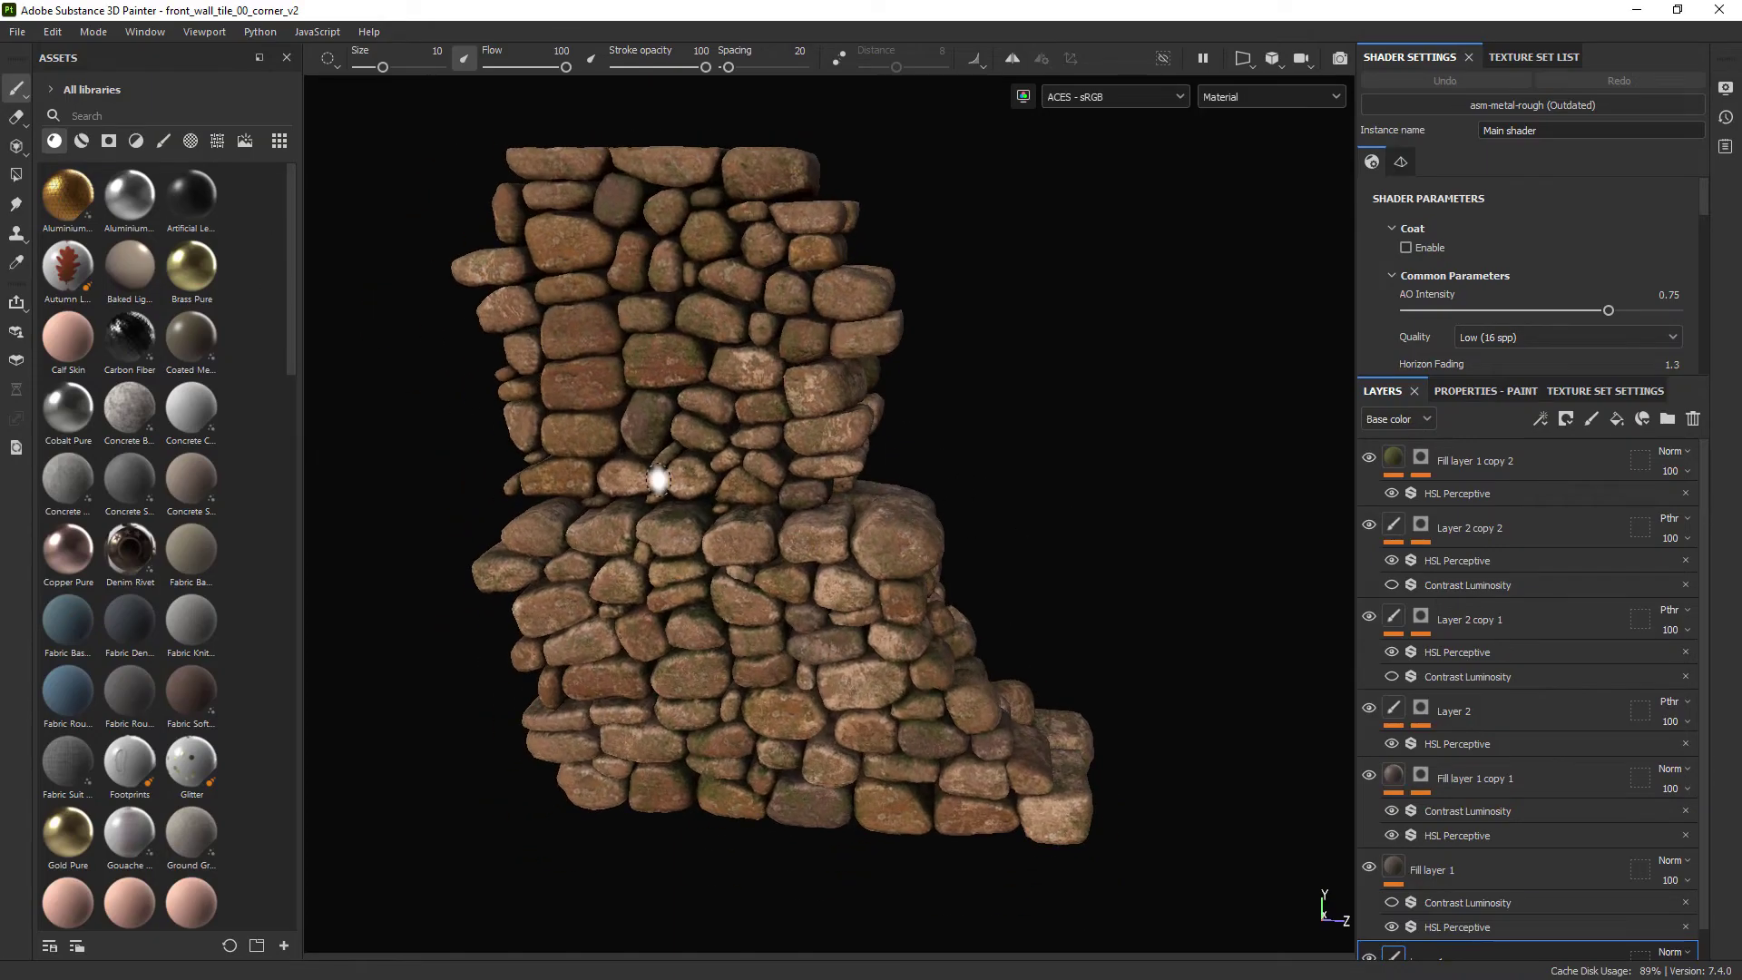
pyautogui.click(1270, 96)
pyautogui.moveTo(1342, 226); pyautogui.dragTo(1342, 280)
pyautogui.click(1248, 206)
# - Examine the texture set settings down to the mesh maps and return to the layer stack
pyautogui.click(1603, 391)
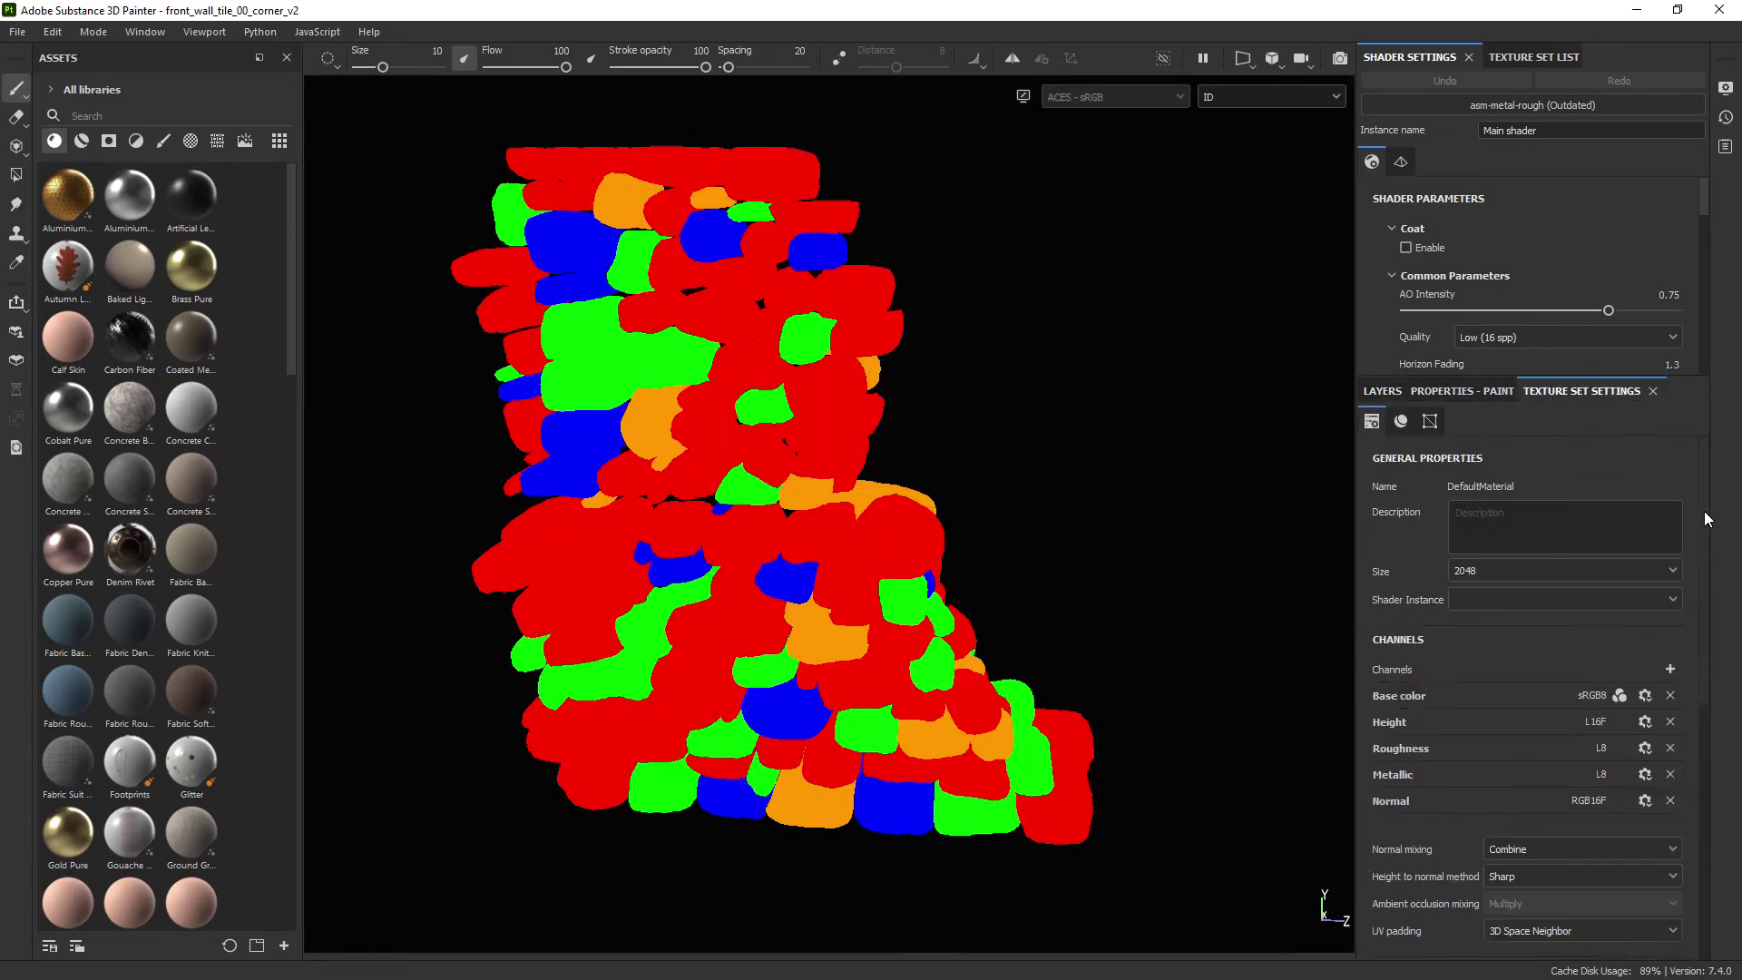
pyautogui.moveTo(1704, 515); pyautogui.dragTo(1705, 764)
pyautogui.click(1382, 390)
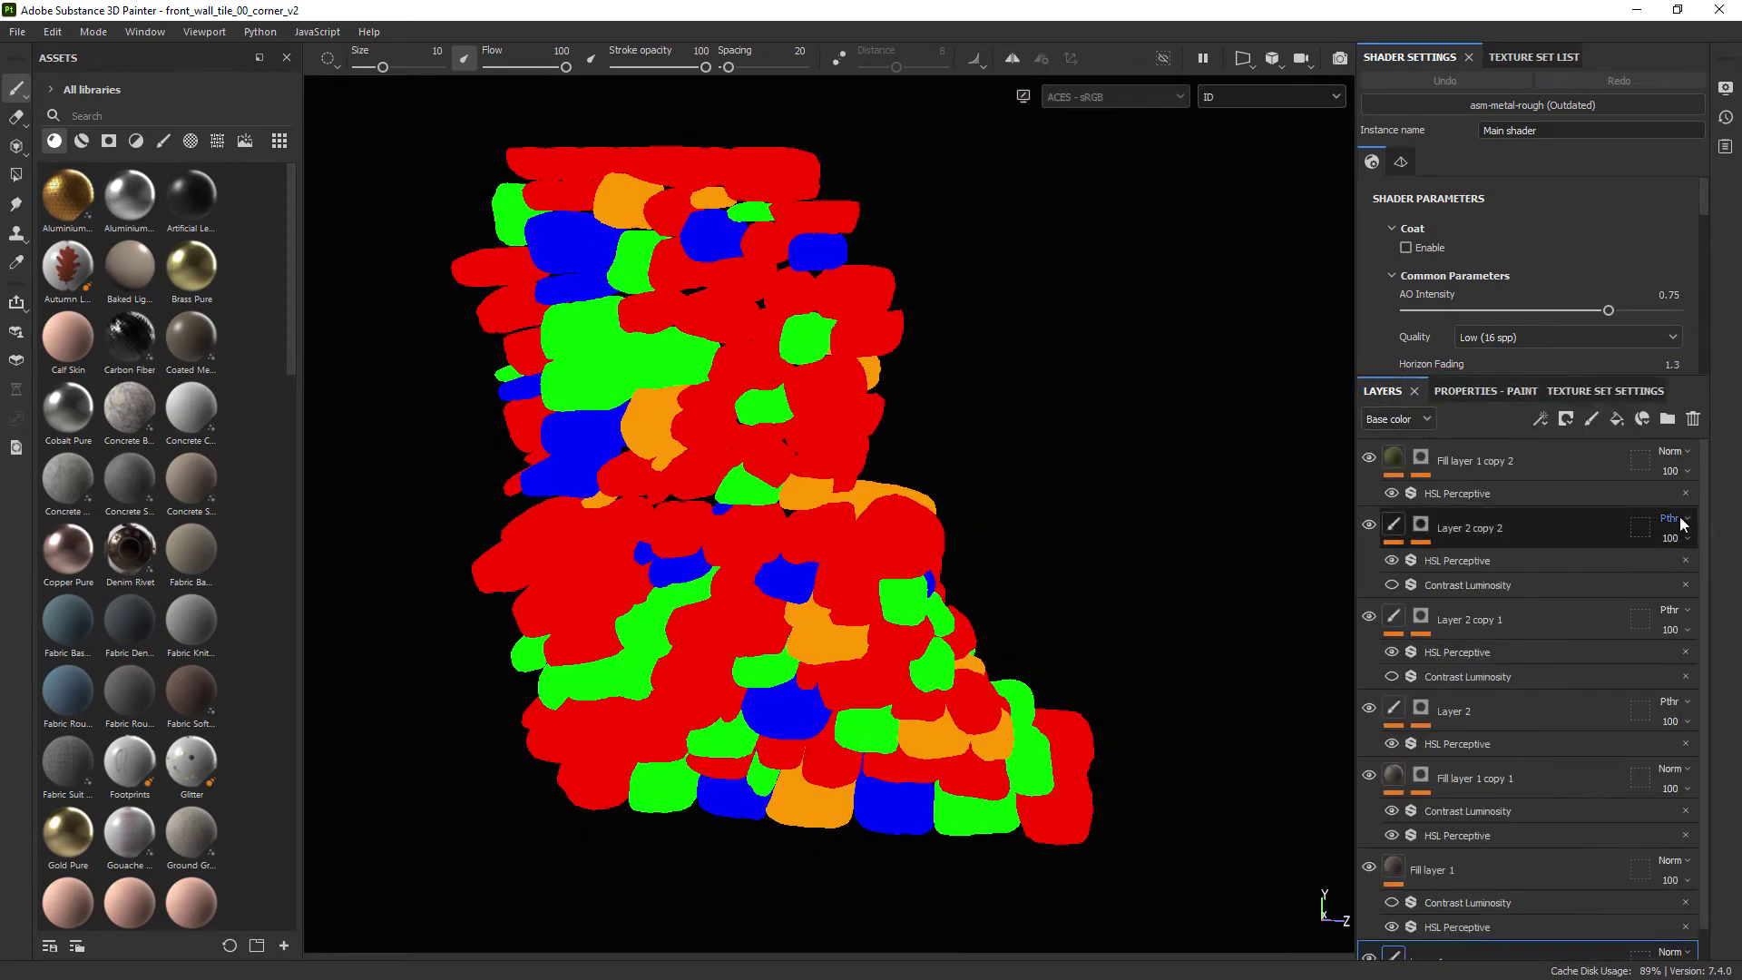
# - Switch the viewport display from the ID map back to Material
pyautogui.click(1271, 96)
pyautogui.scroll(2, 1324, 166)
pyautogui.click(1234, 117)
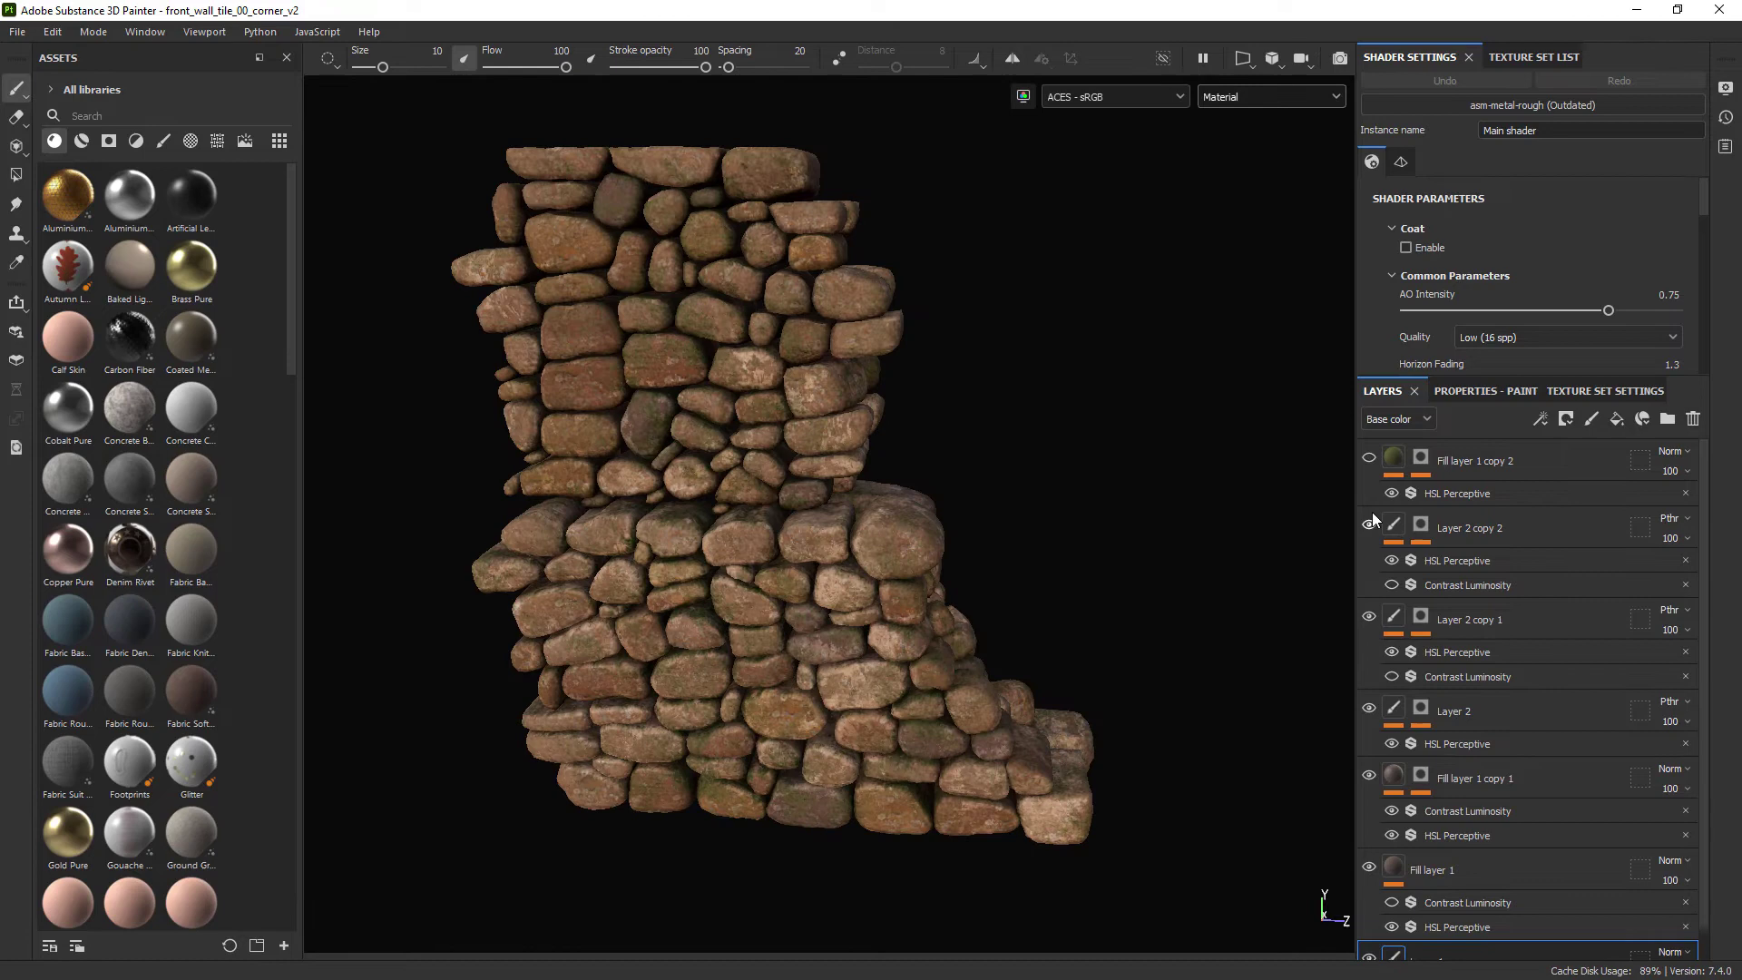
# - Hide every layer above Layer 1 and turn the visibility of Fill layer 1 back on
pyautogui.click(1369, 775)
pyautogui.click(1369, 873)
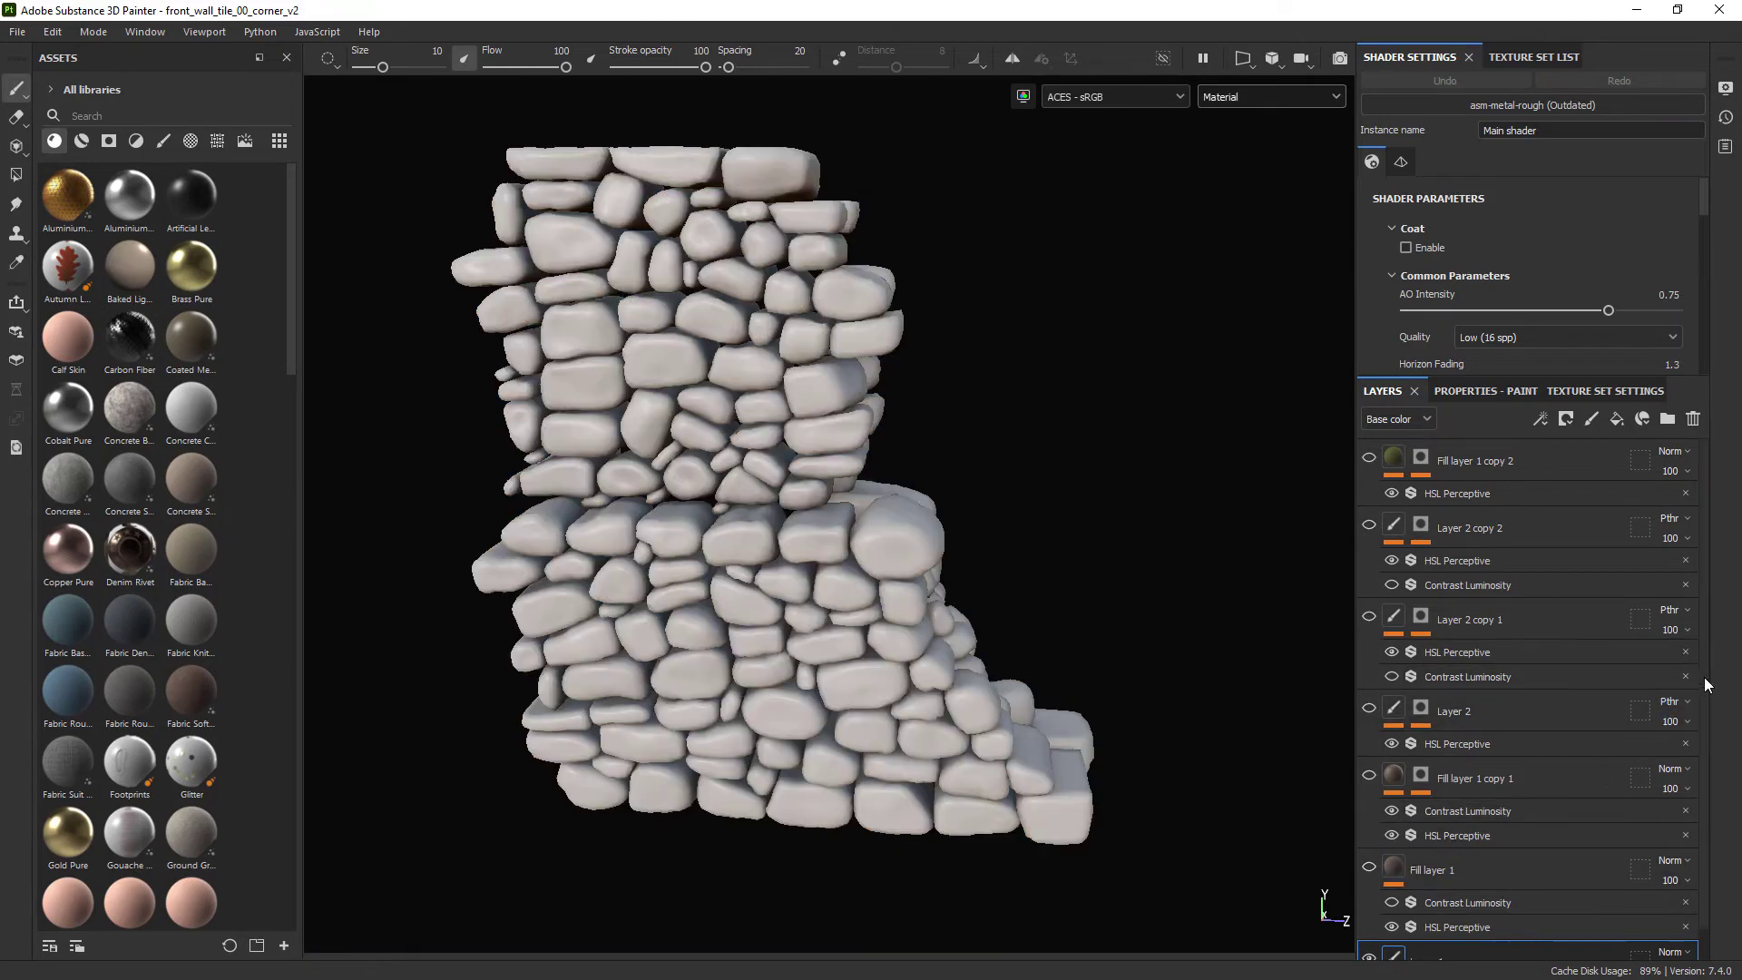
pyautogui.scroll(-1, 1378, 853)
pyautogui.click(1370, 835)
pyautogui.scroll(2, 827, 581)
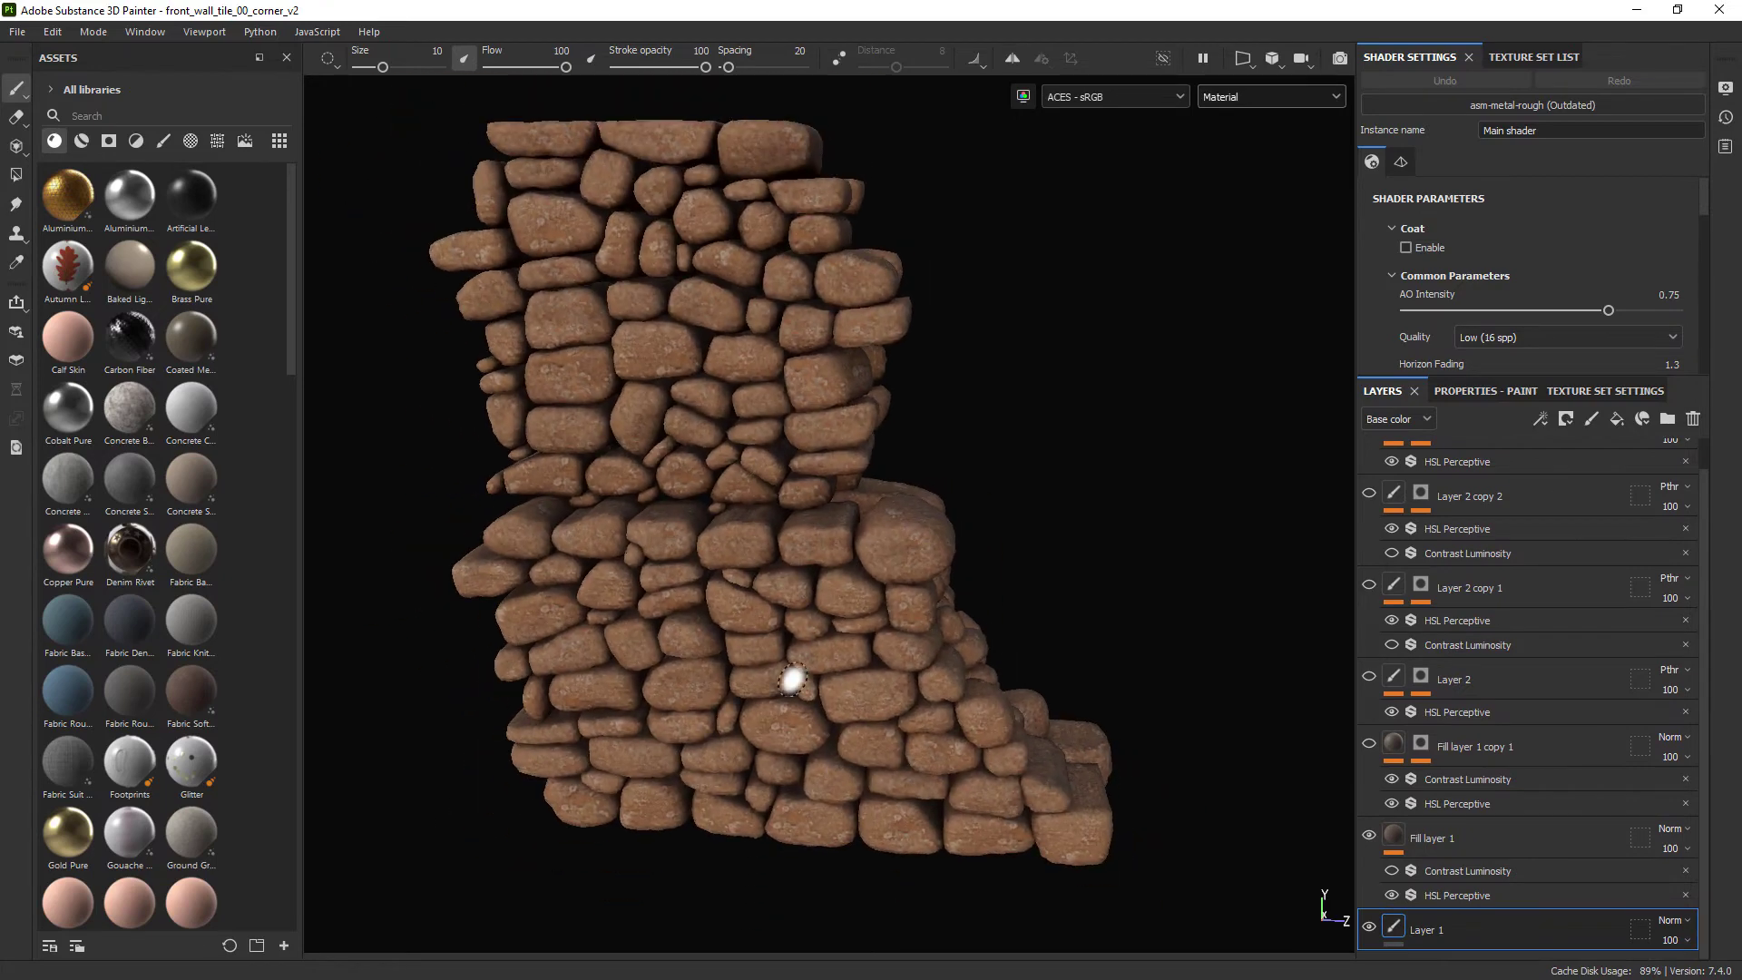
# - Make Fill layer 1 copy 1 visible again over the base stone fill and select it
pyautogui.click(1387, 835)
pyautogui.click(1371, 744)
pyautogui.click(1378, 749)
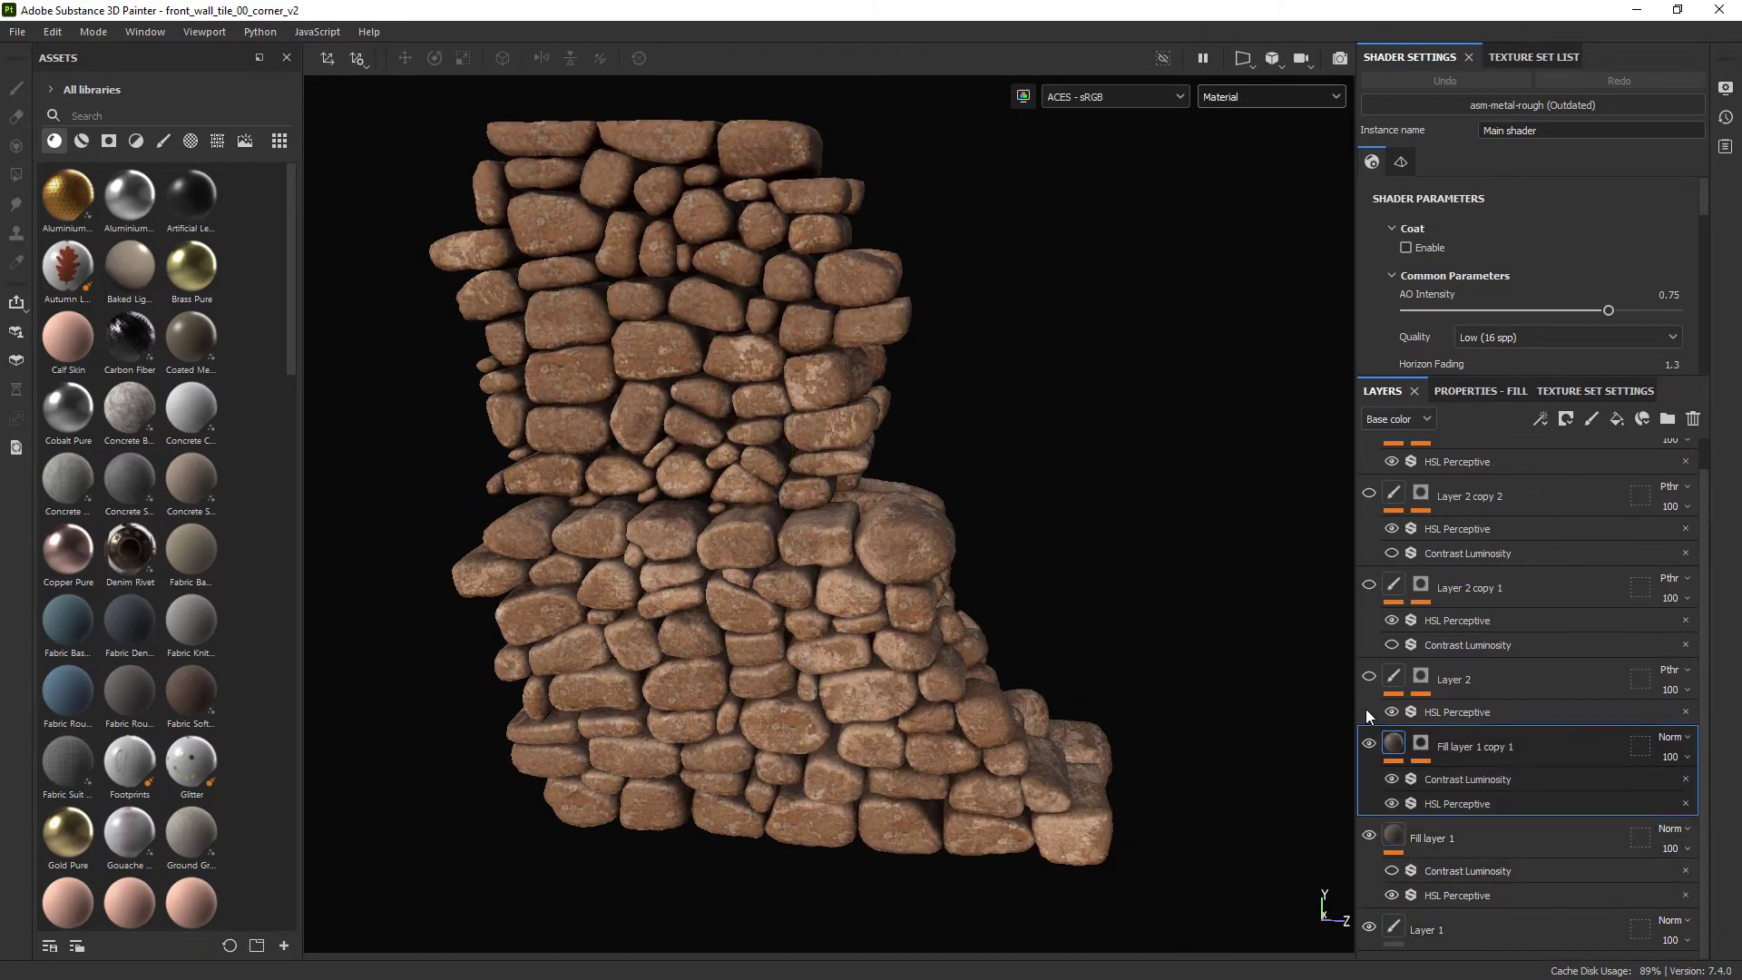
# - Show Layer 2, examine the color selection settings of its mask, and return to the layer's content
pyautogui.click(1422, 678)
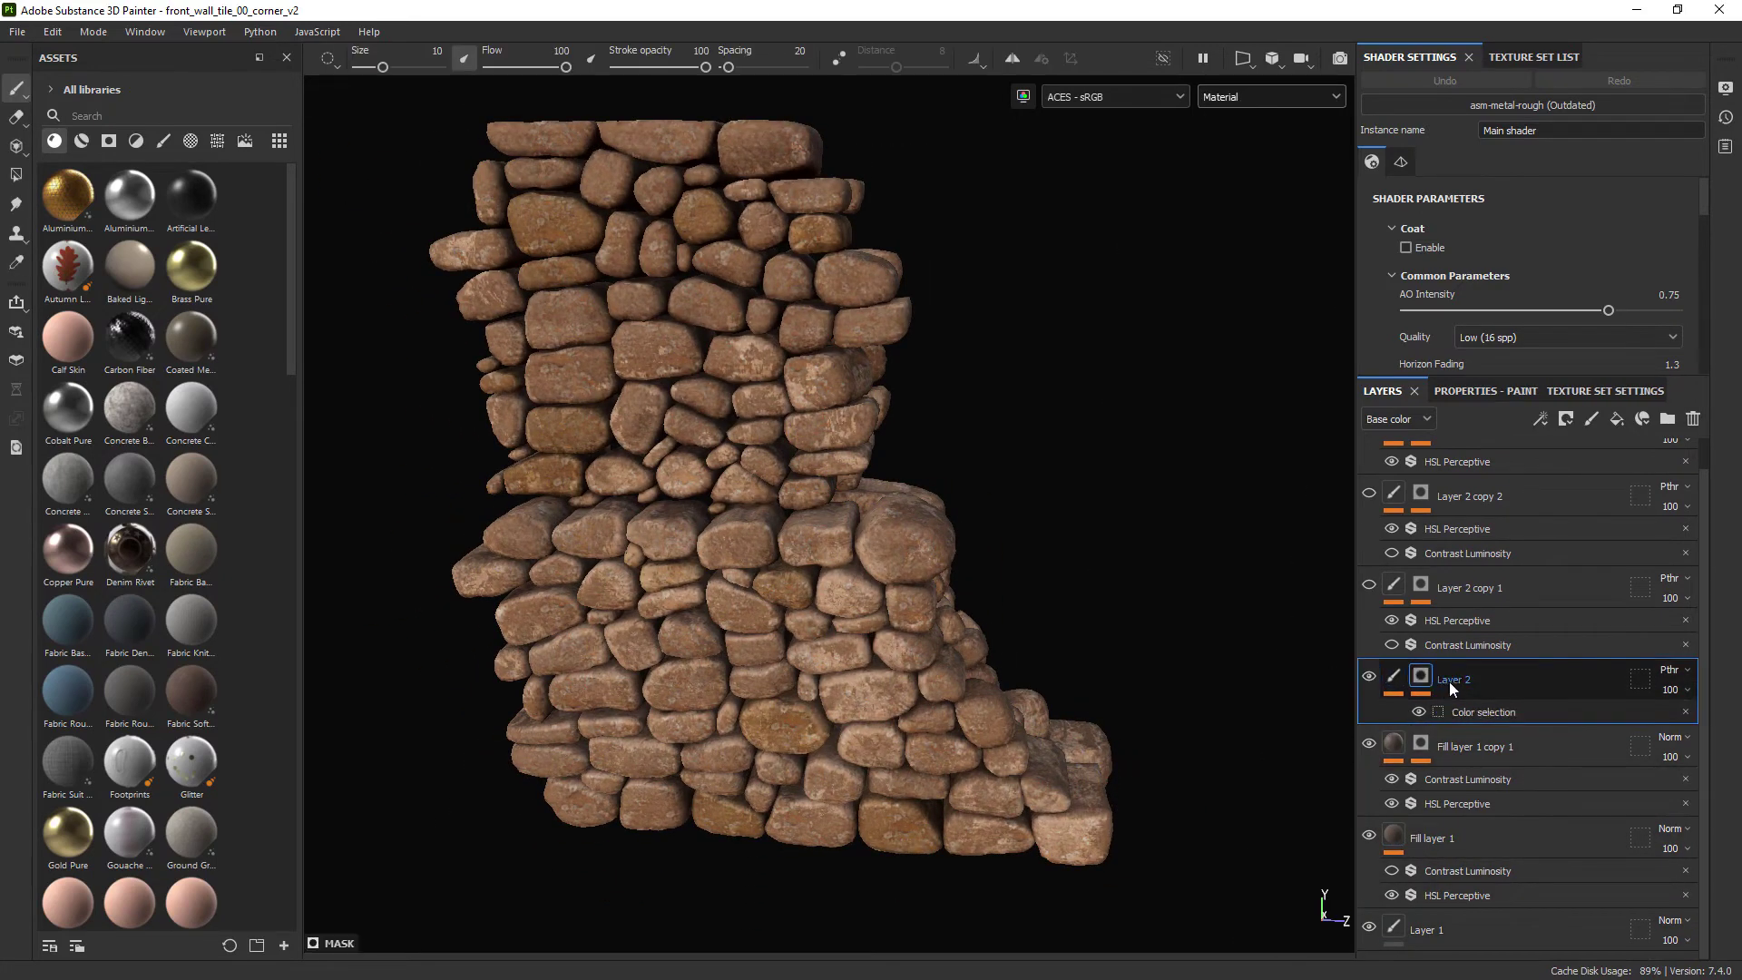
pyautogui.click(1459, 711)
pyautogui.click(1477, 393)
pyautogui.click(1374, 395)
pyautogui.click(1394, 676)
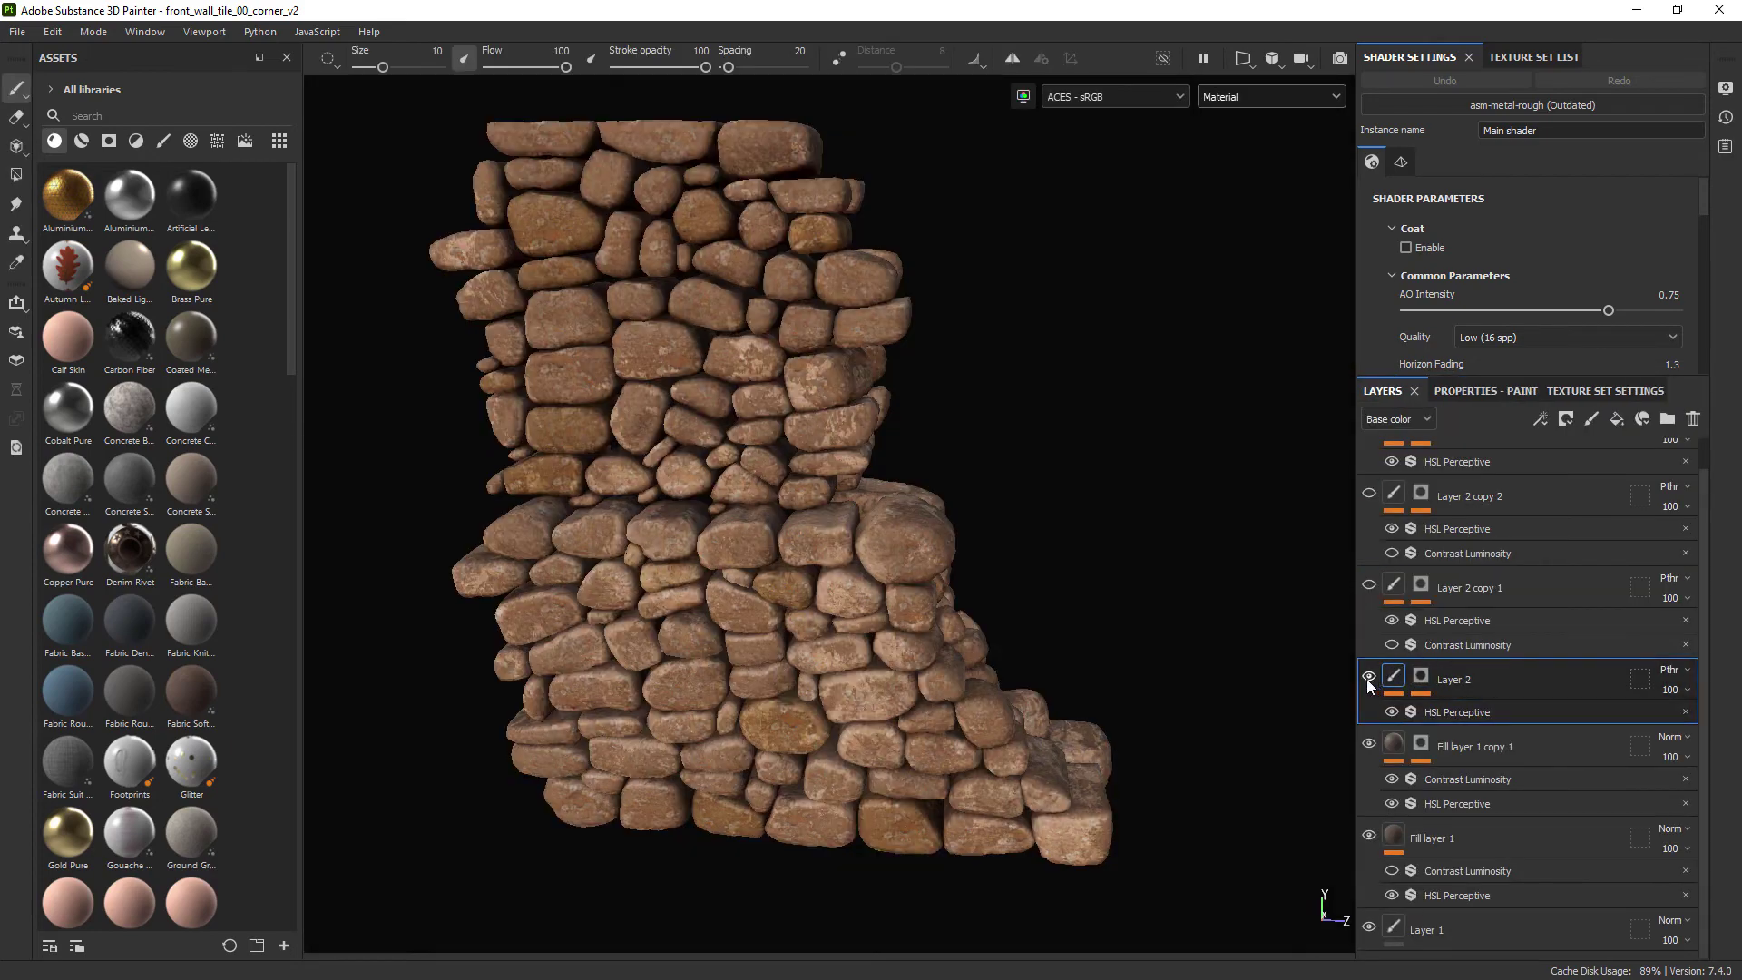
# - Show Layer 2 copy 1, examine the color selection in its mask, and return to the layer's content
pyautogui.click(1452, 588)
pyautogui.click(1368, 585)
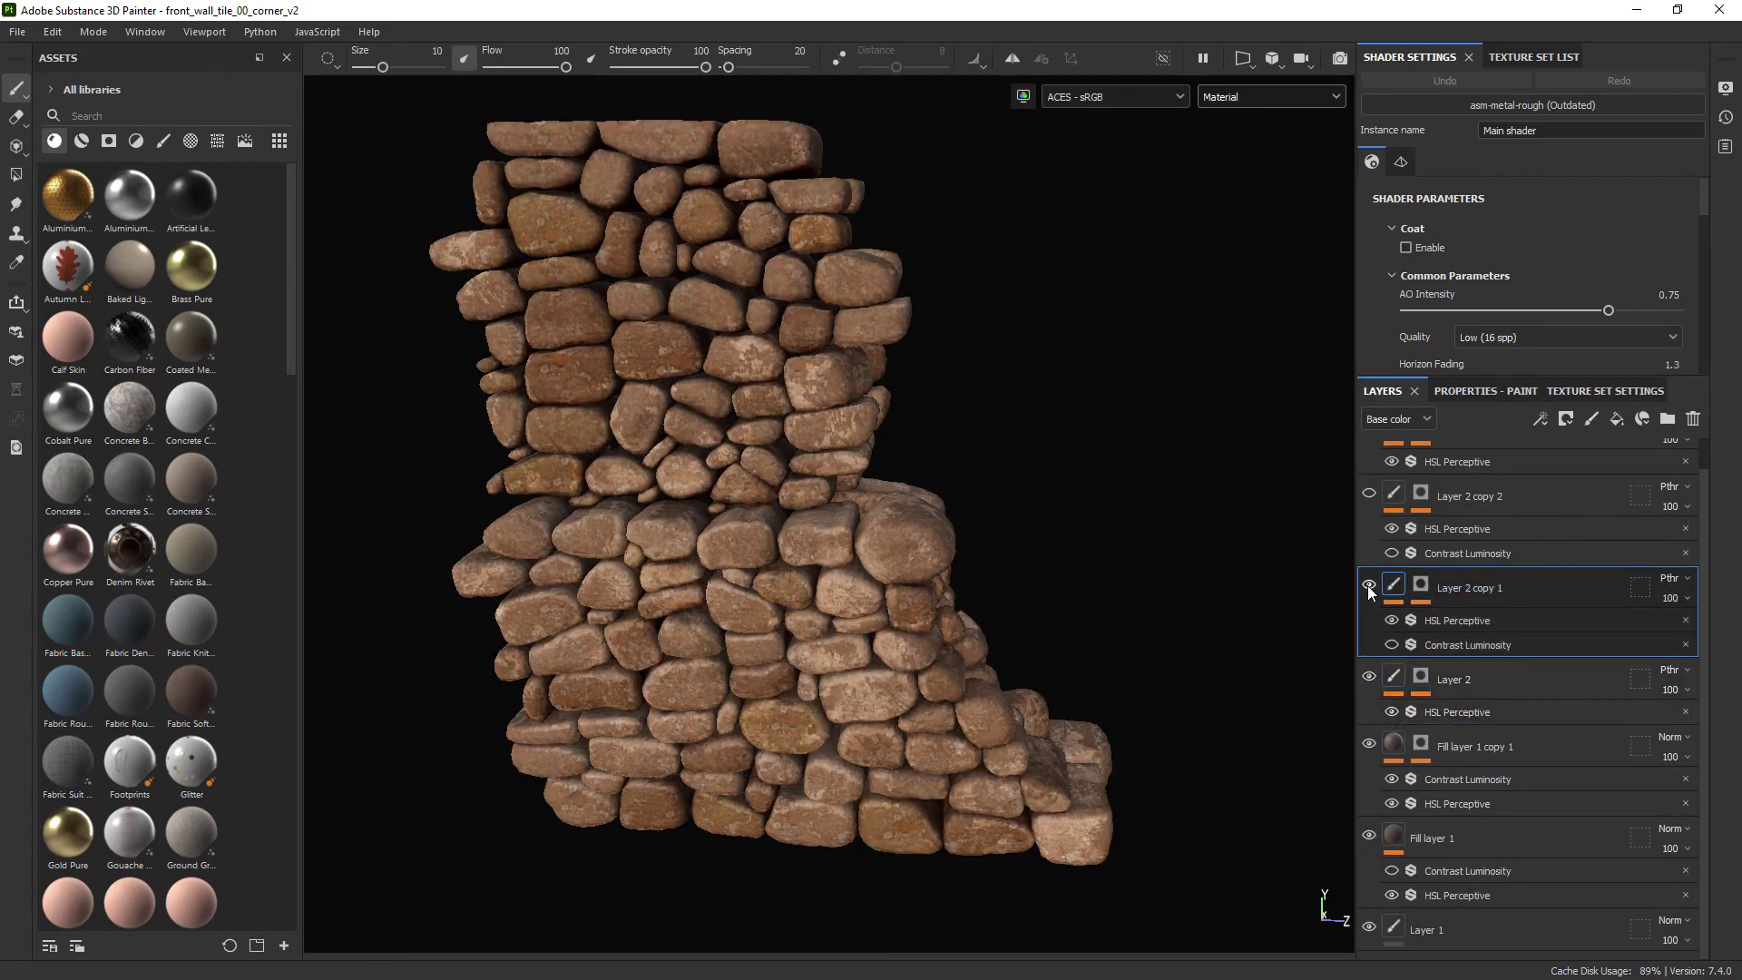
pyautogui.click(1421, 585)
pyautogui.click(1421, 640)
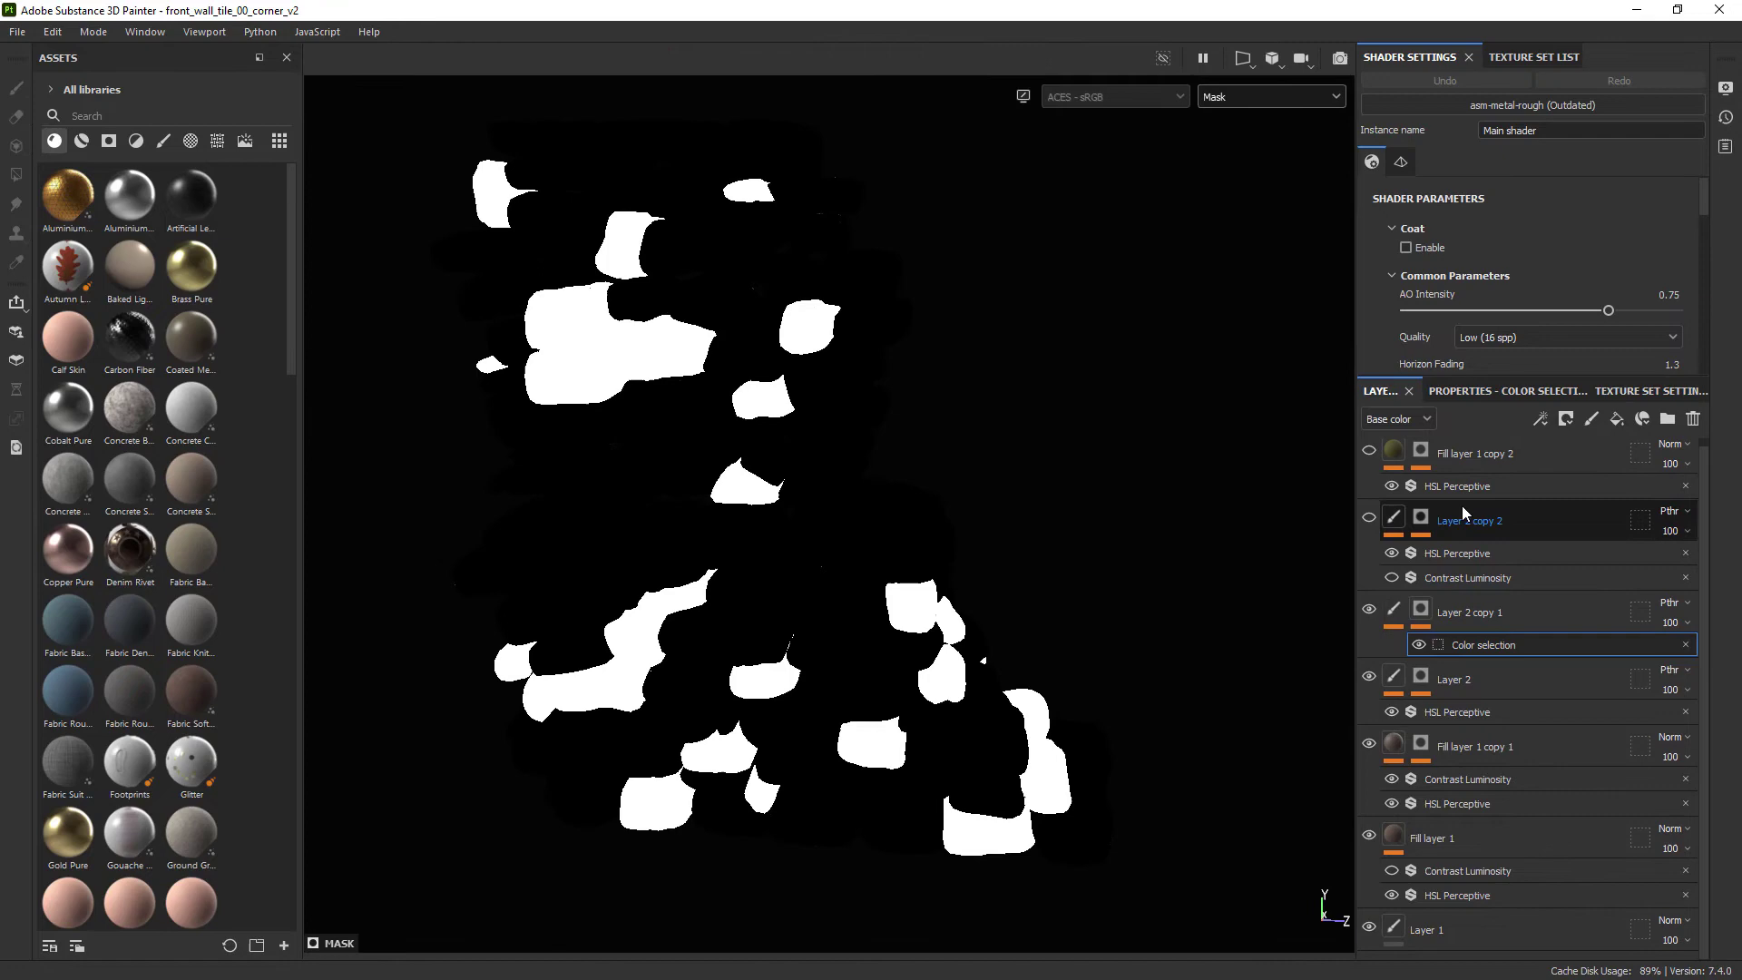
pyautogui.click(1379, 397)
pyautogui.click(1394, 611)
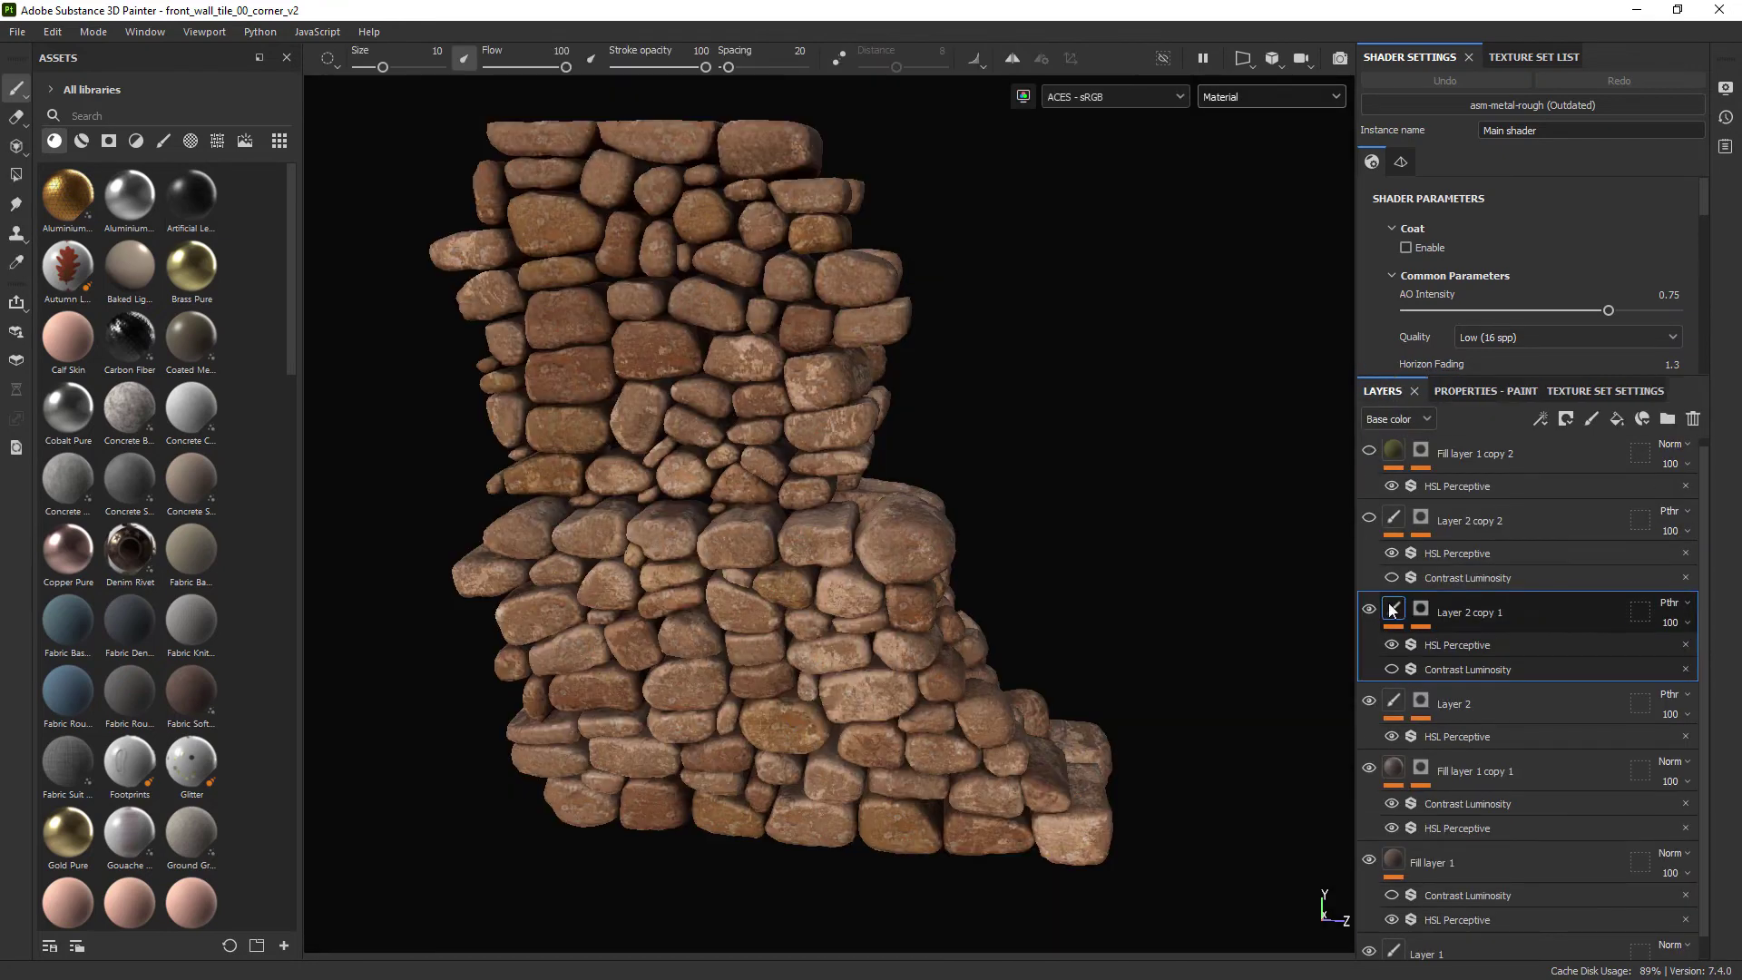
# - Show Layer 2 copy 2, examine its mask's color selection settings with the picked ID color, and return to the layer's content
pyautogui.click(1368, 518)
pyautogui.click(1418, 518)
pyautogui.click(1457, 547)
pyautogui.click(1480, 392)
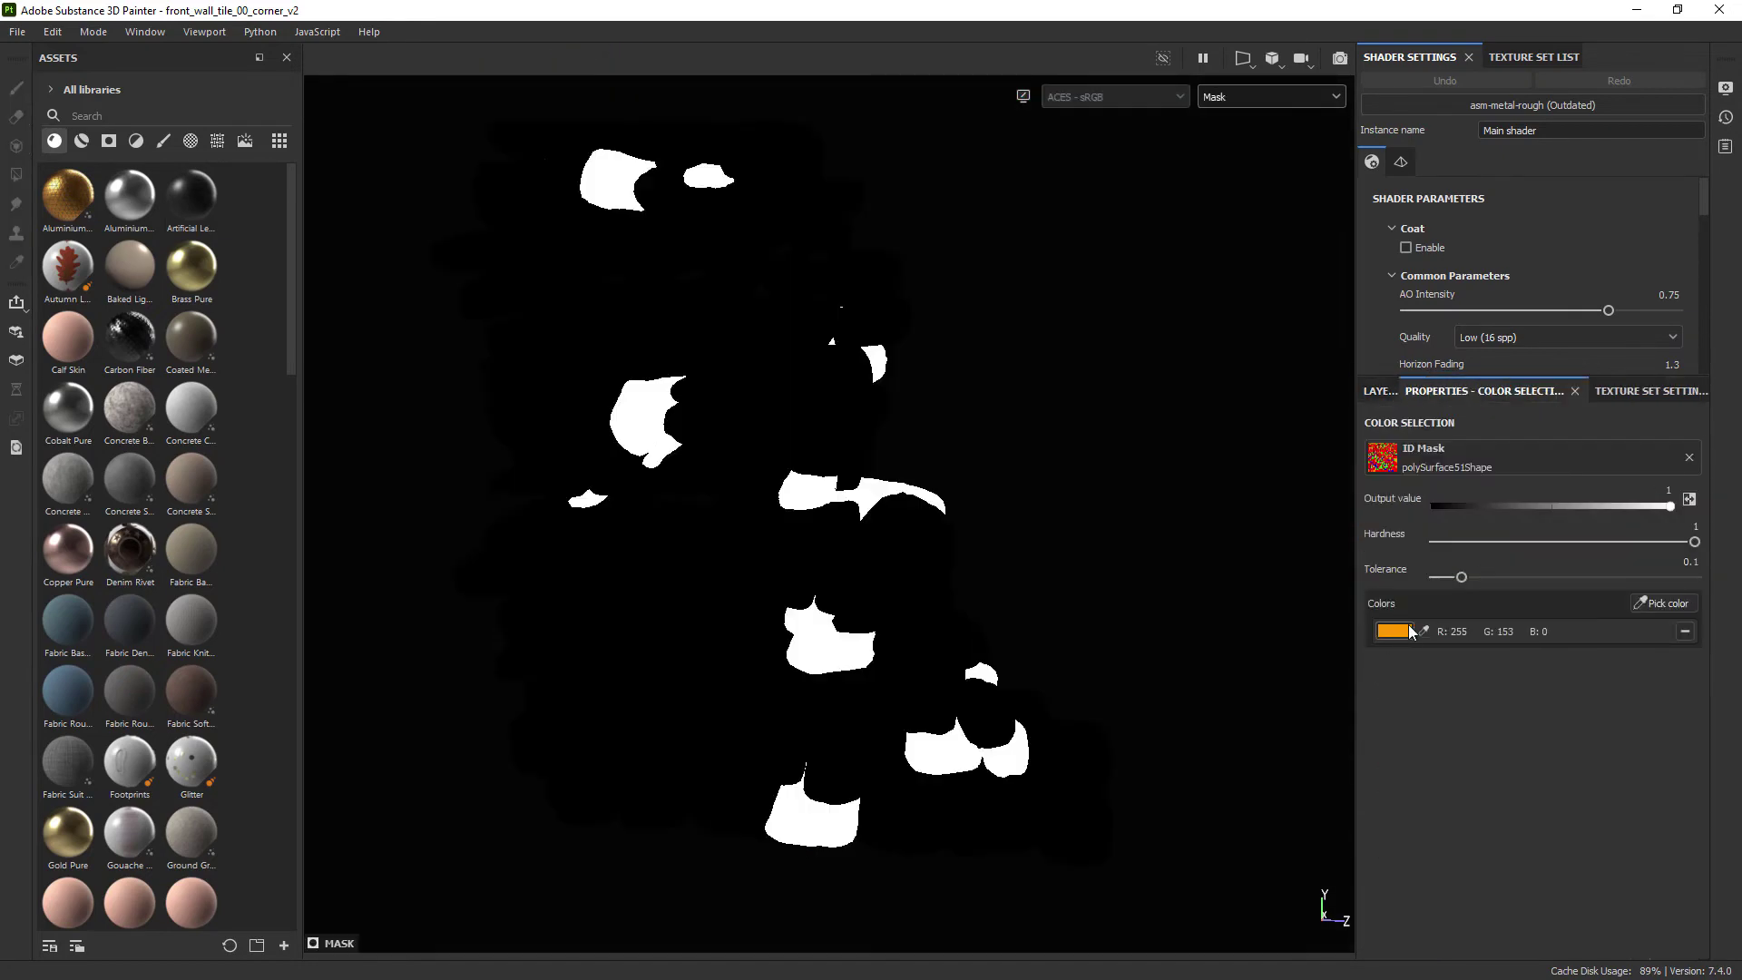
pyautogui.click(1381, 394)
pyautogui.click(1392, 518)
# - Make the green Fill layer 1 copy 2 at the top of the stack visible on the wall
pyautogui.click(1370, 453)
pyautogui.keyDown('alt'); pyautogui.moveTo(1102, 629); pyautogui.dragTo(1070, 563); pyautogui.keyUp('alt')
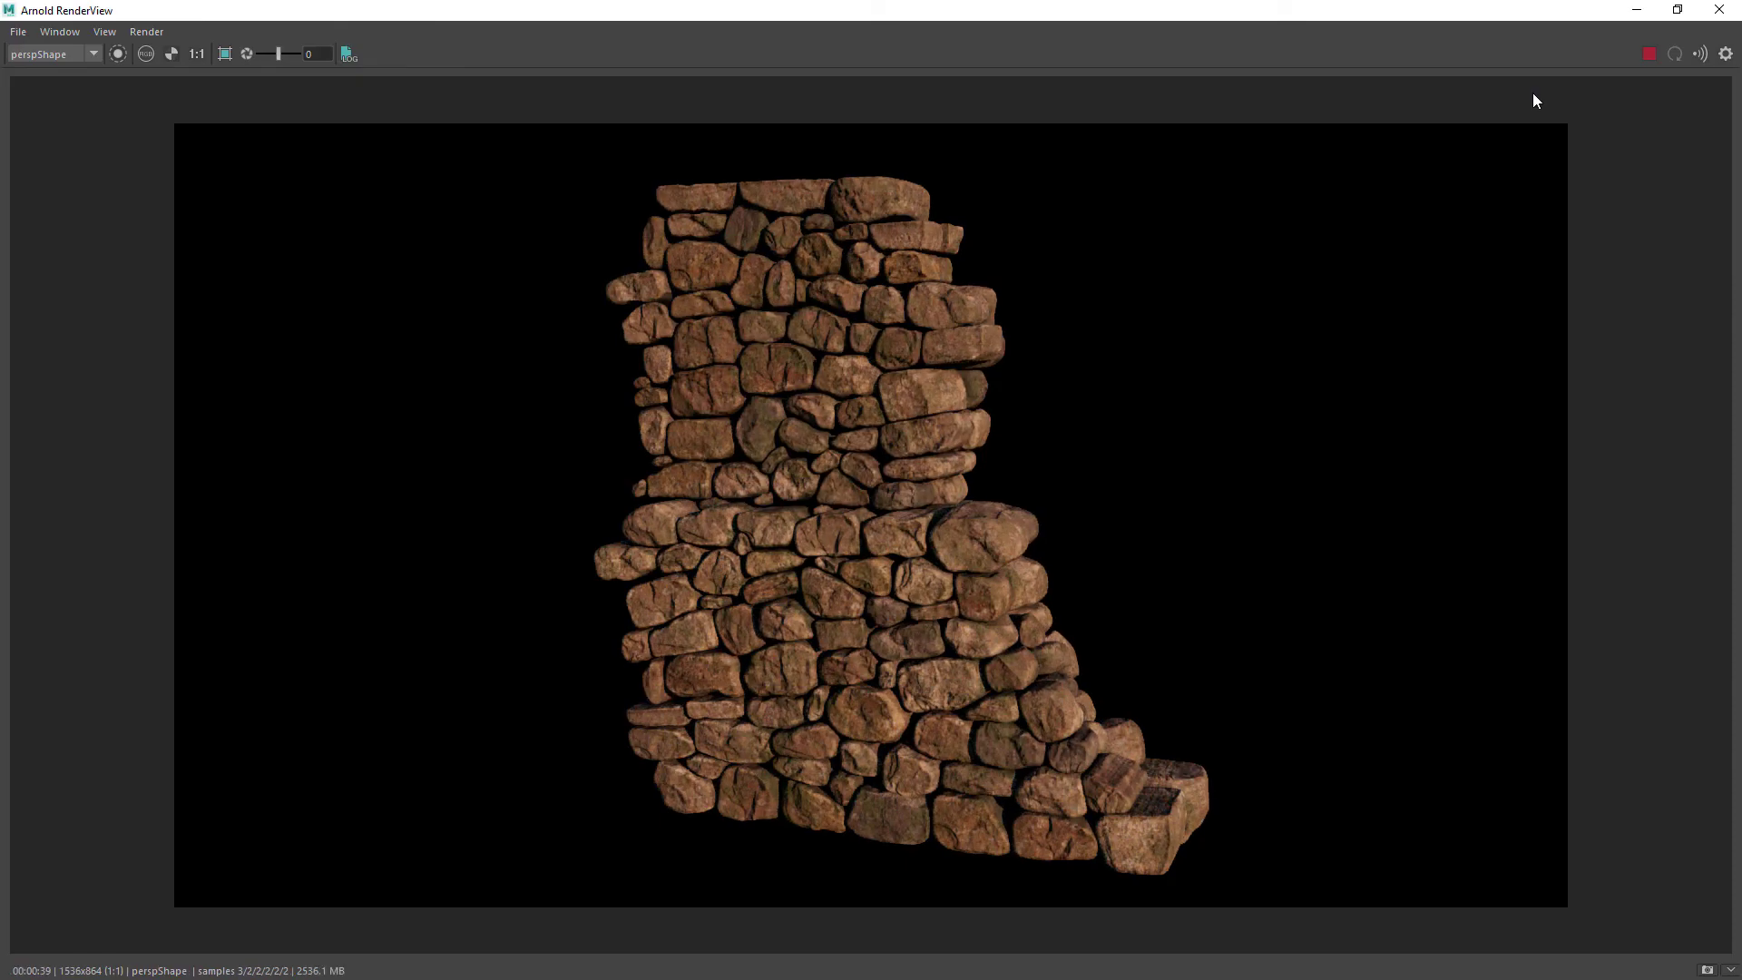
# - In Maya's Arnold RenderView, stop the running render of the textured wall
pyautogui.click(1648, 53)
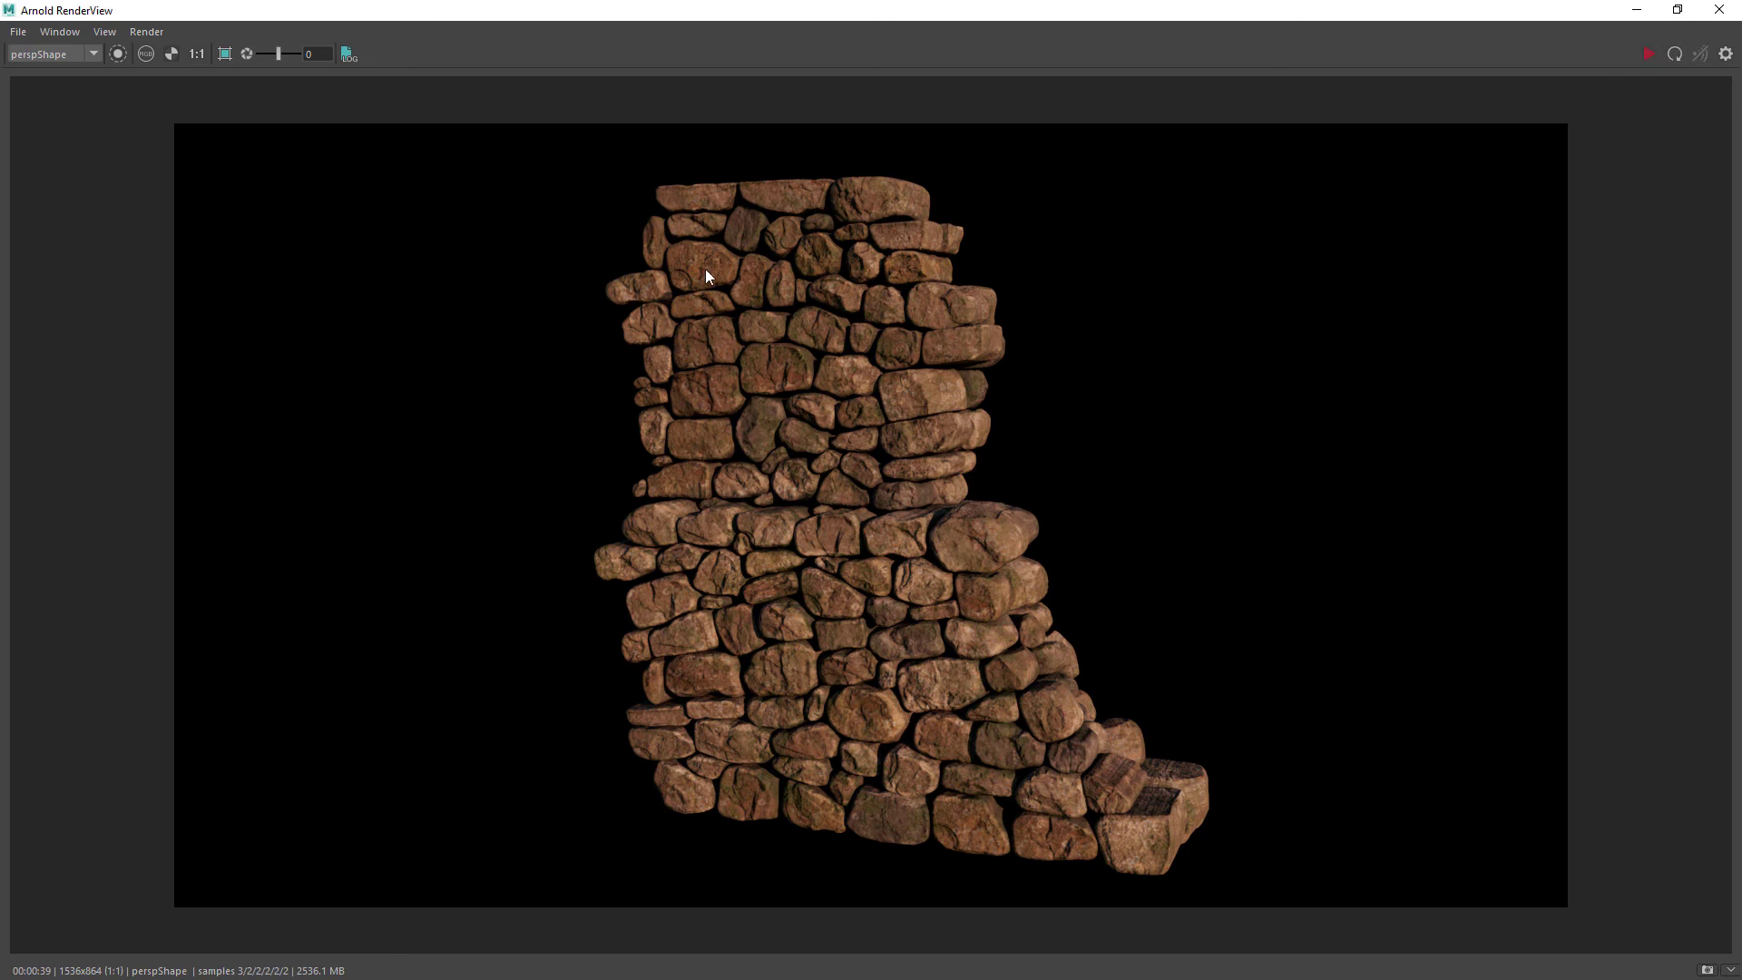